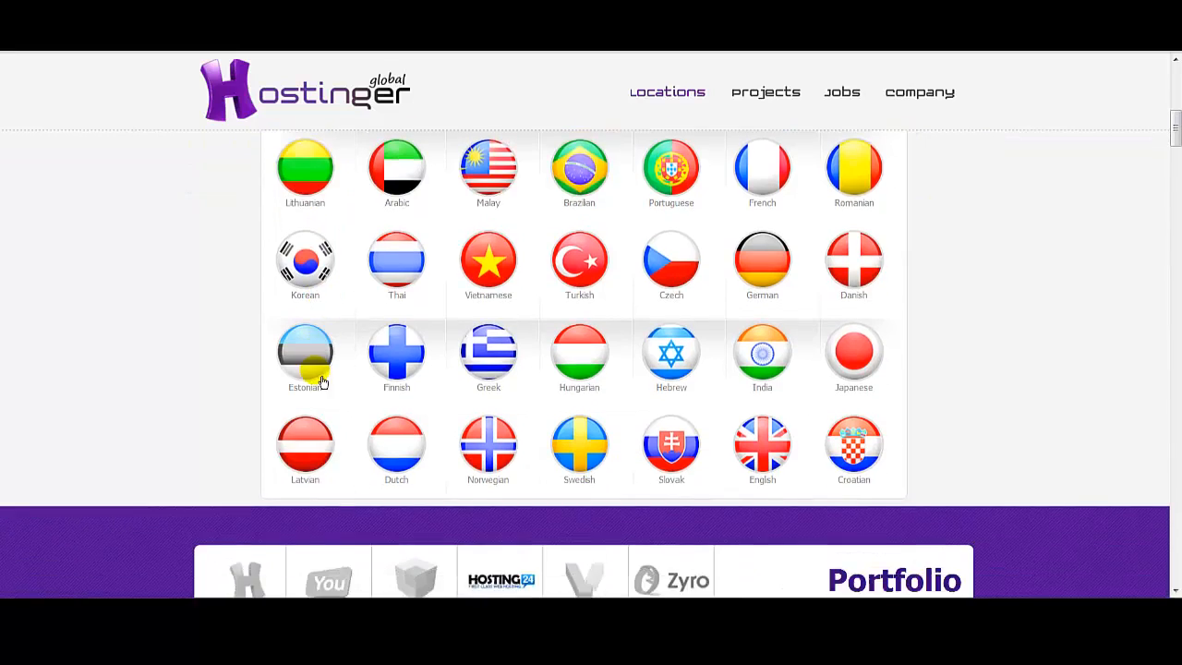
scroll(456, 404, up, 1)
scroll(481, 423, up, 4)
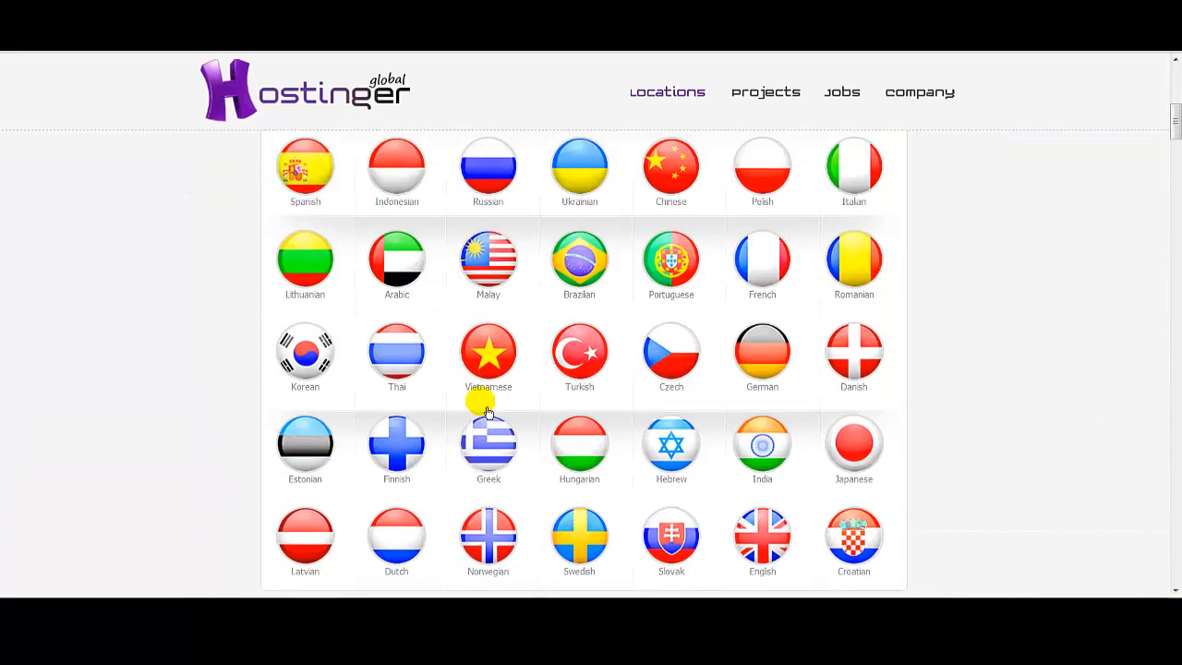
scroll(594, 303, down, 4)
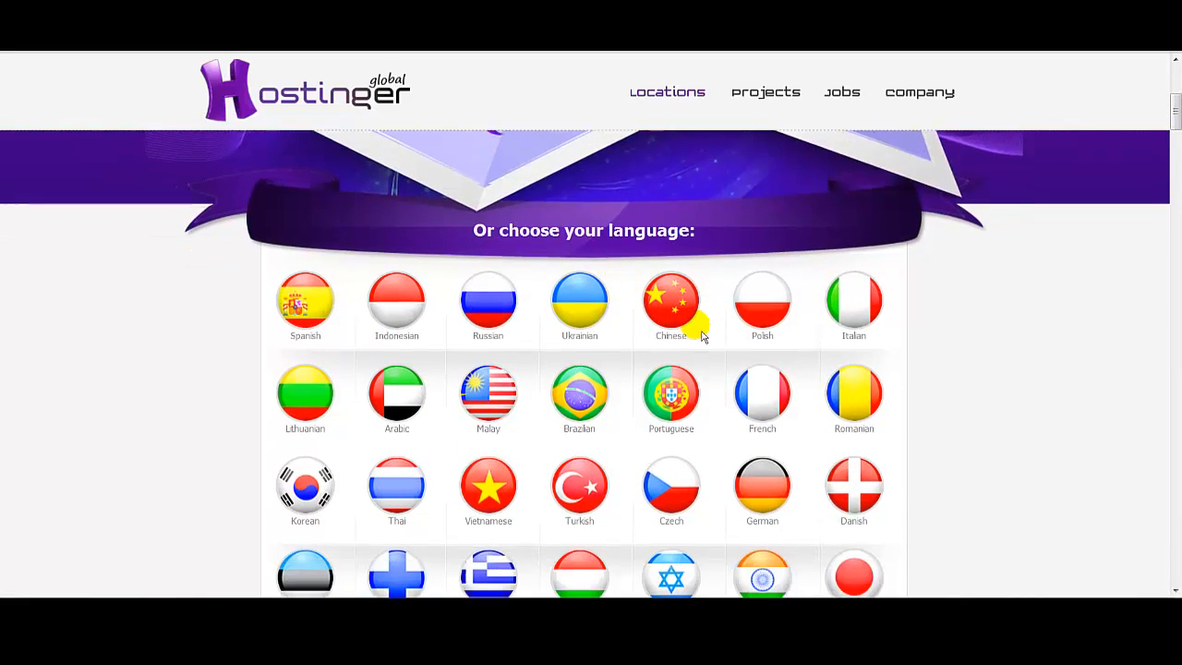
scroll(375, 423, down, 3)
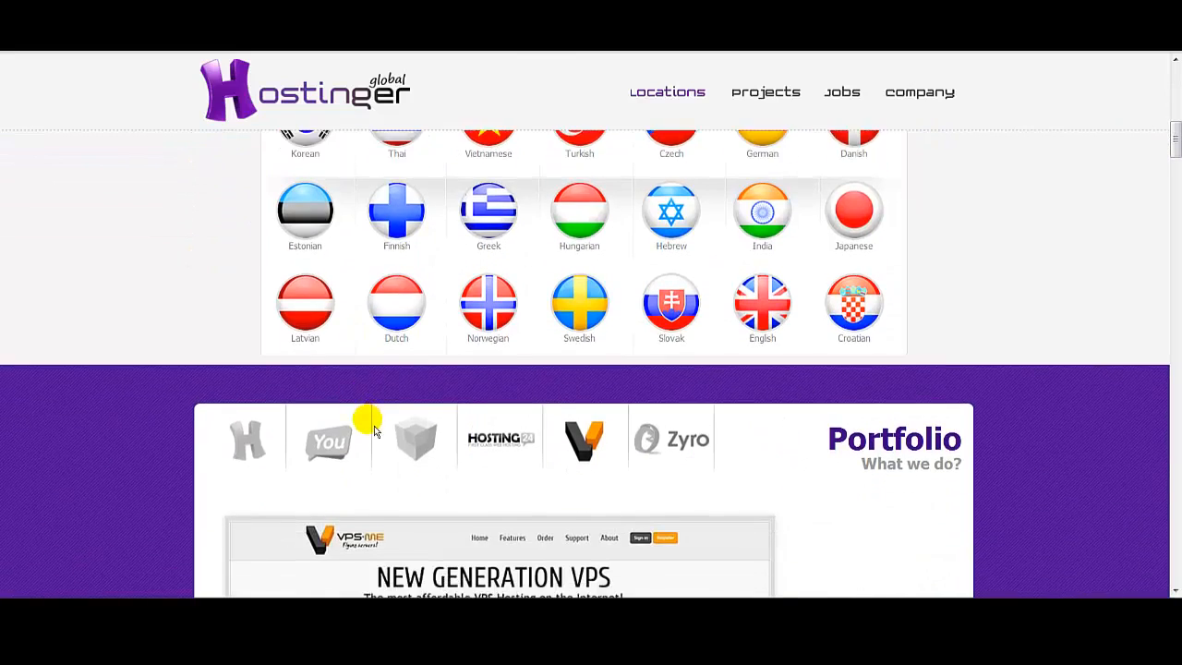
scroll(374, 434, up, 3)
scroll(383, 441, up, 8)
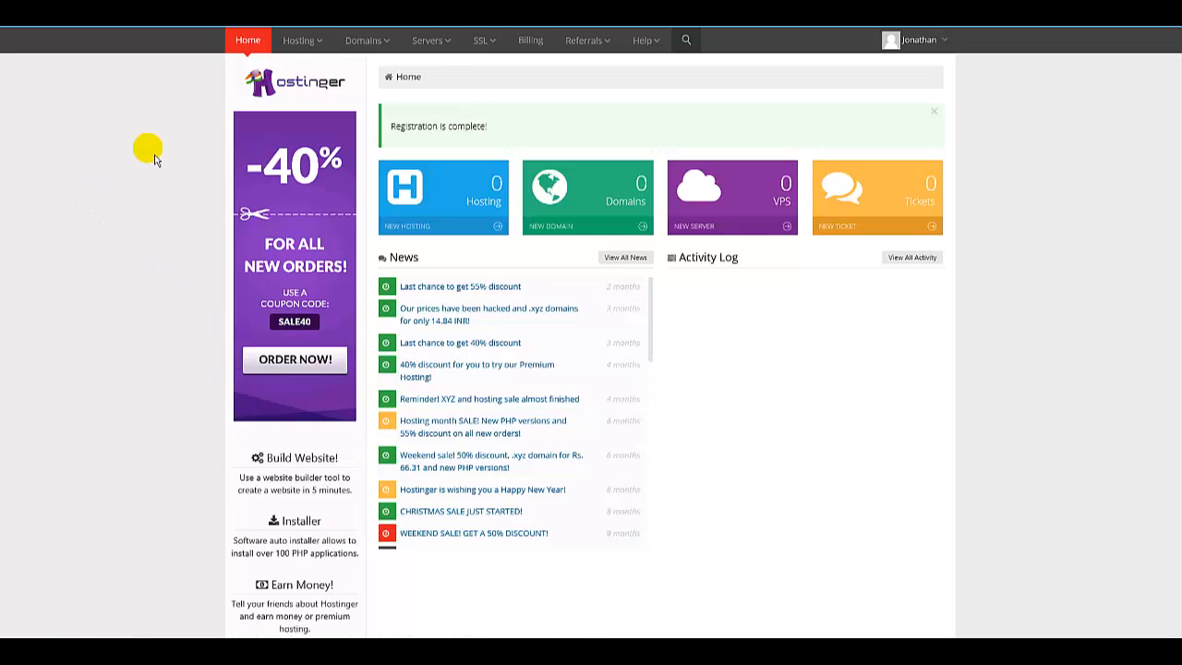
Open the list of all hosting accounts and start a new hosting account.
click(323, 48)
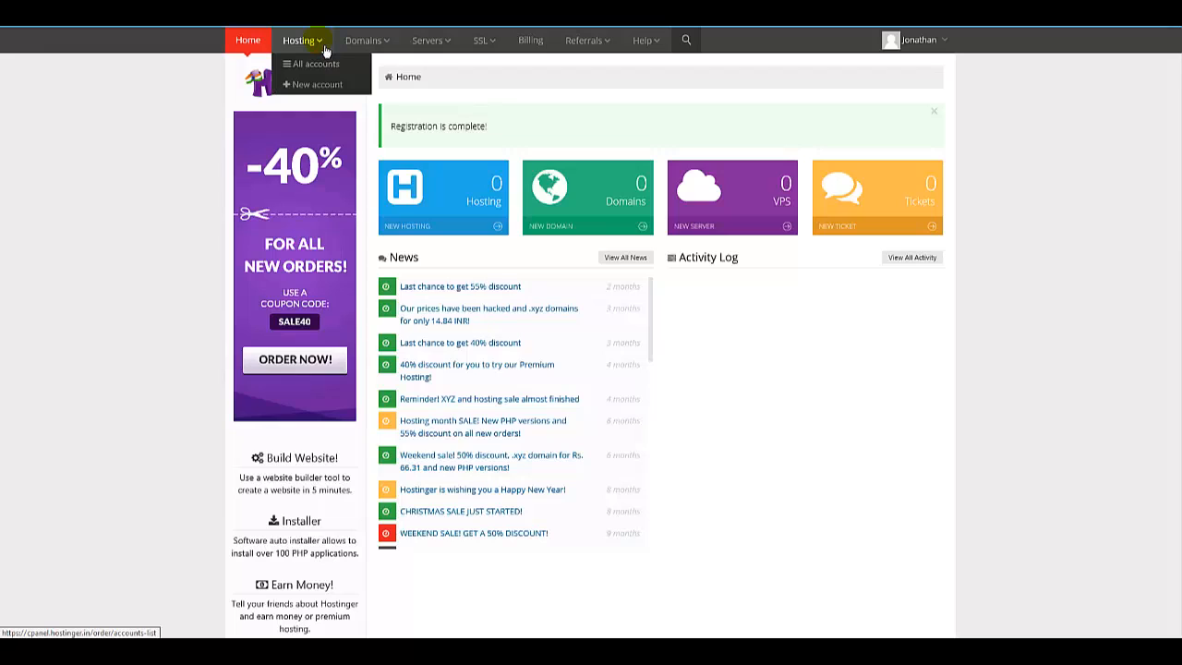
click(310, 69)
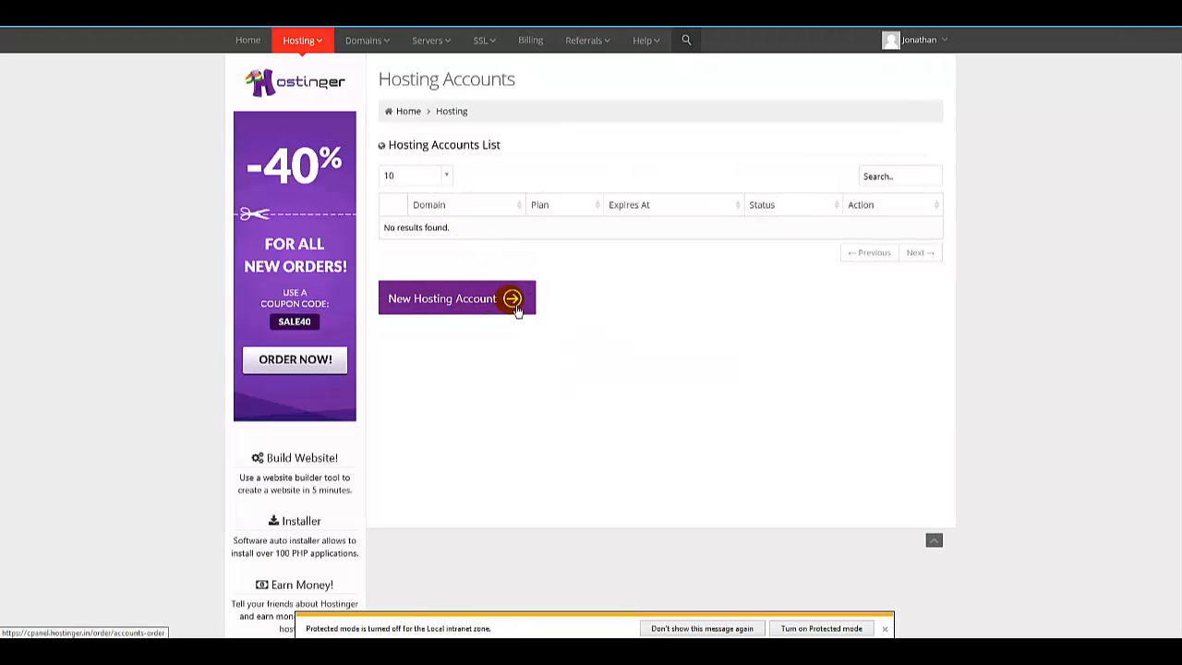
click(513, 303)
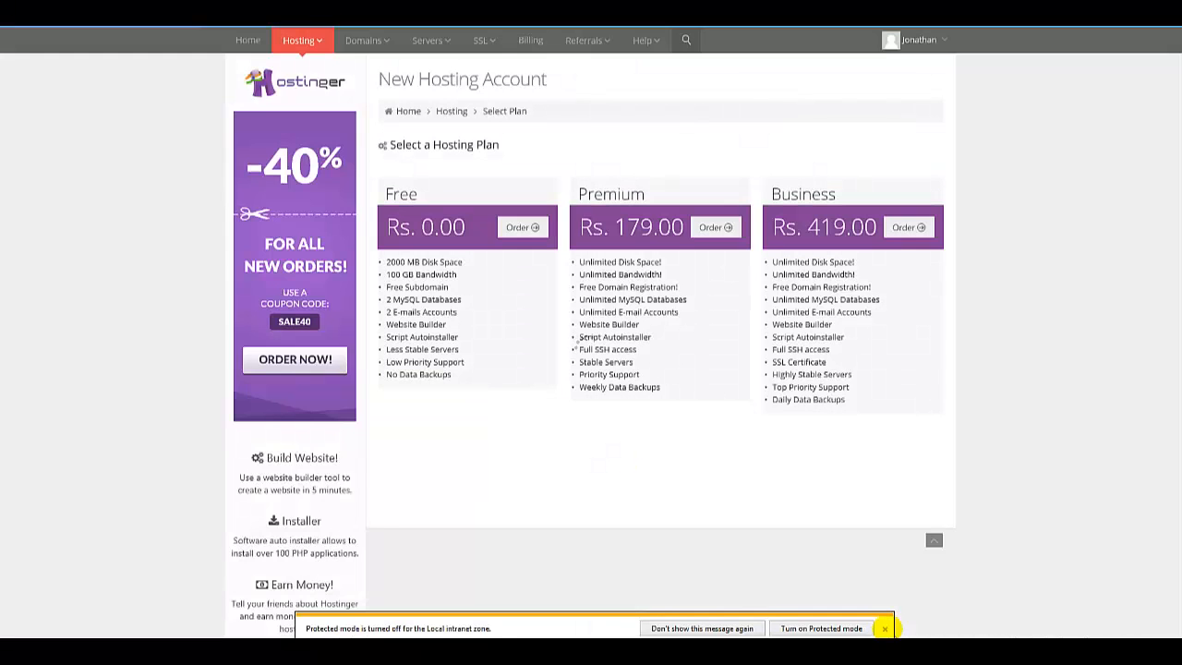
Dismiss the protected mode notice and order the Free hosting plan.
click(884, 628)
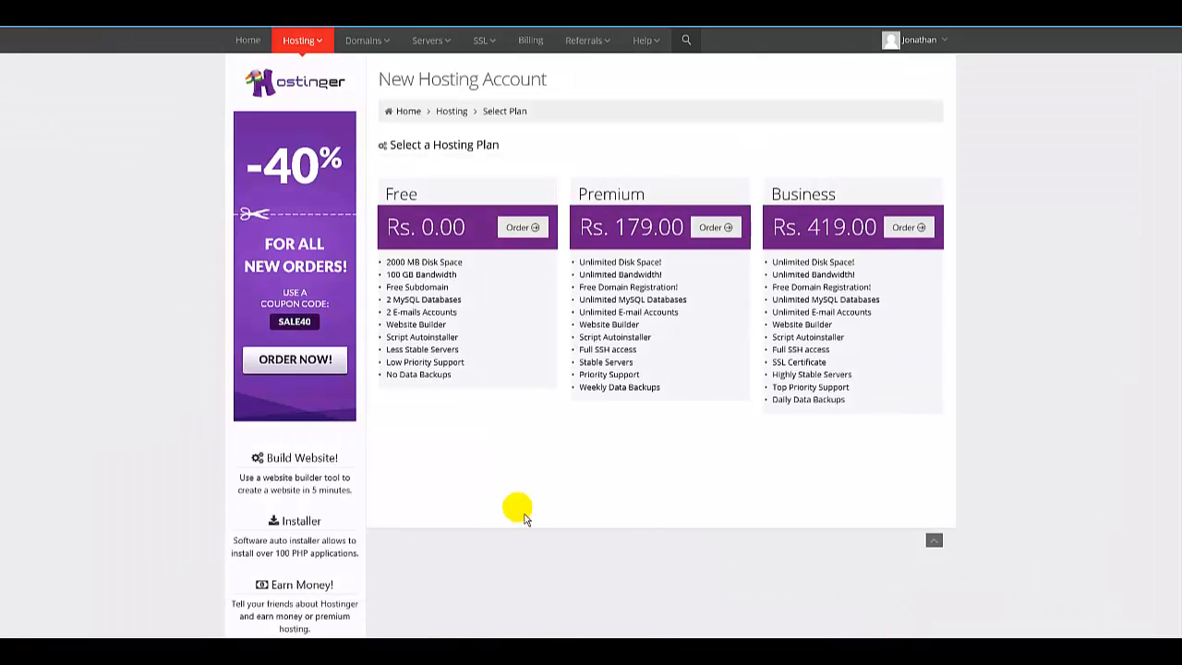
click(478, 232)
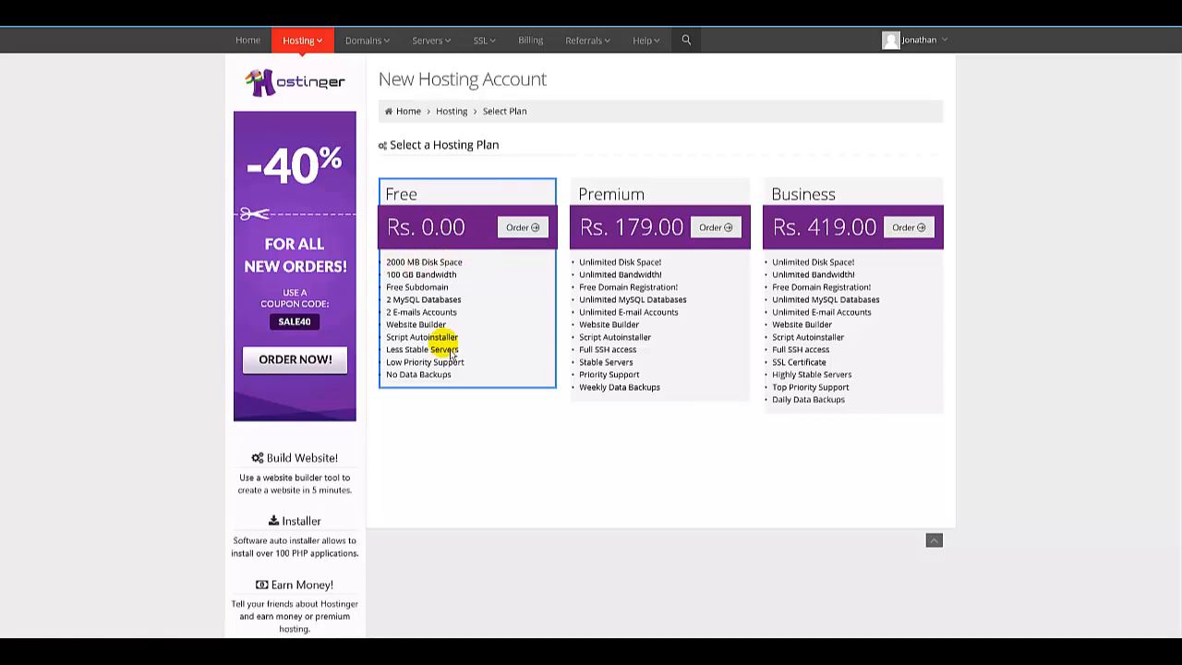
click(523, 228)
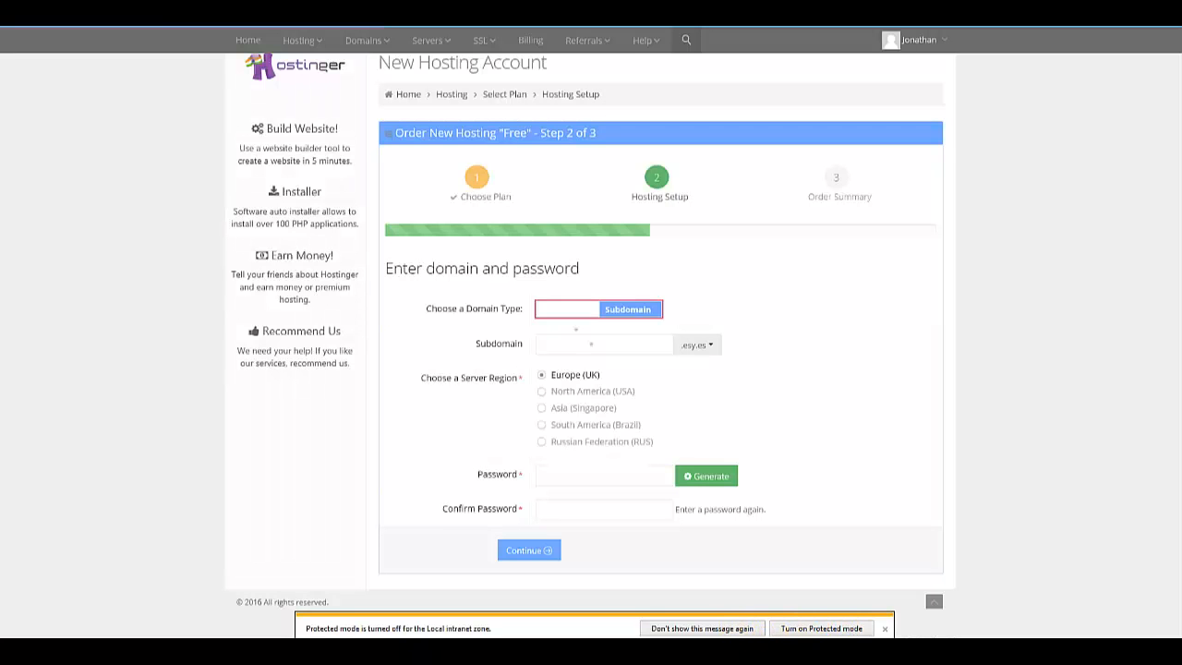
click(737, 629)
scroll(523, 338, down, 1)
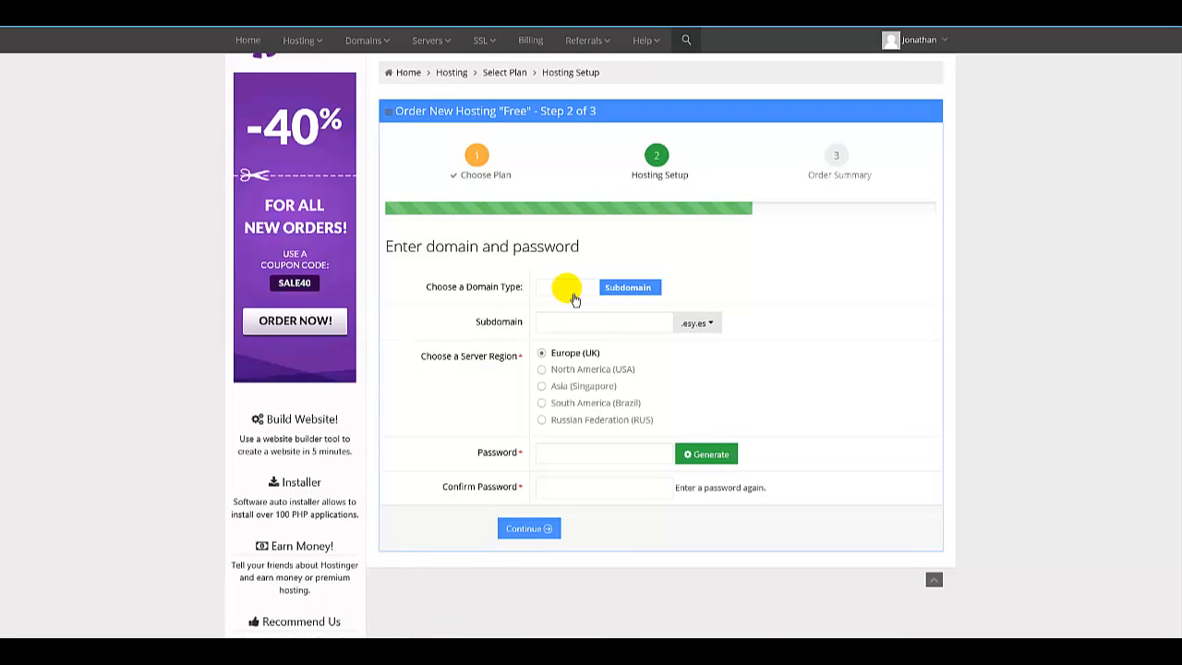
click(574, 300)
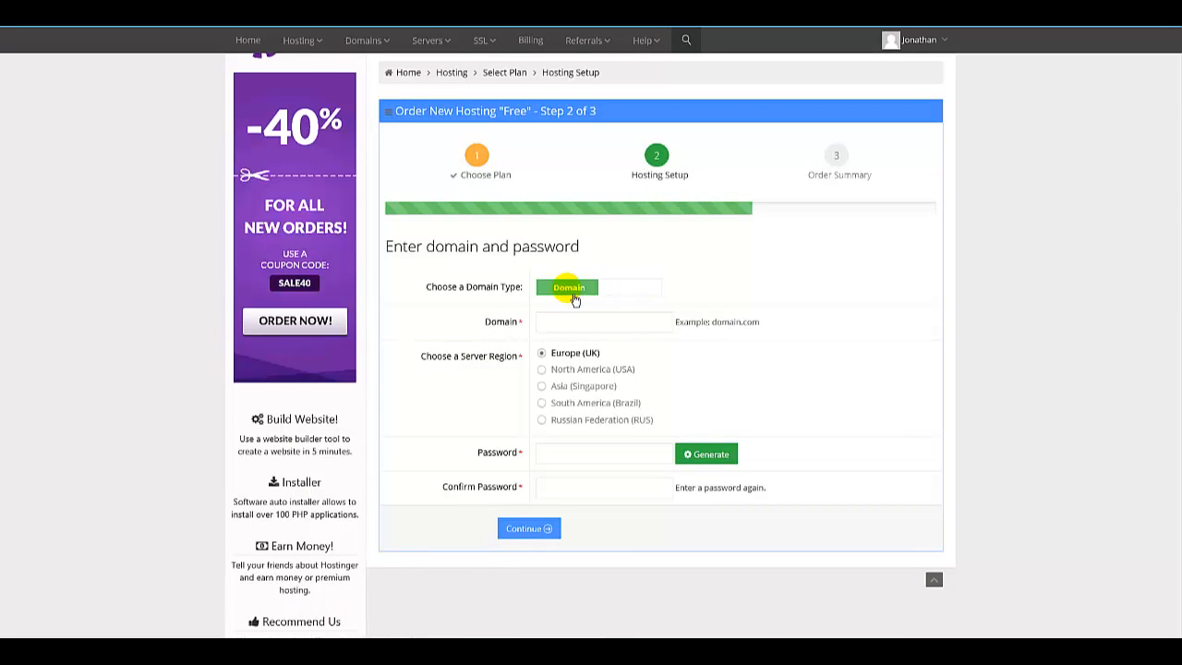
click(640, 293)
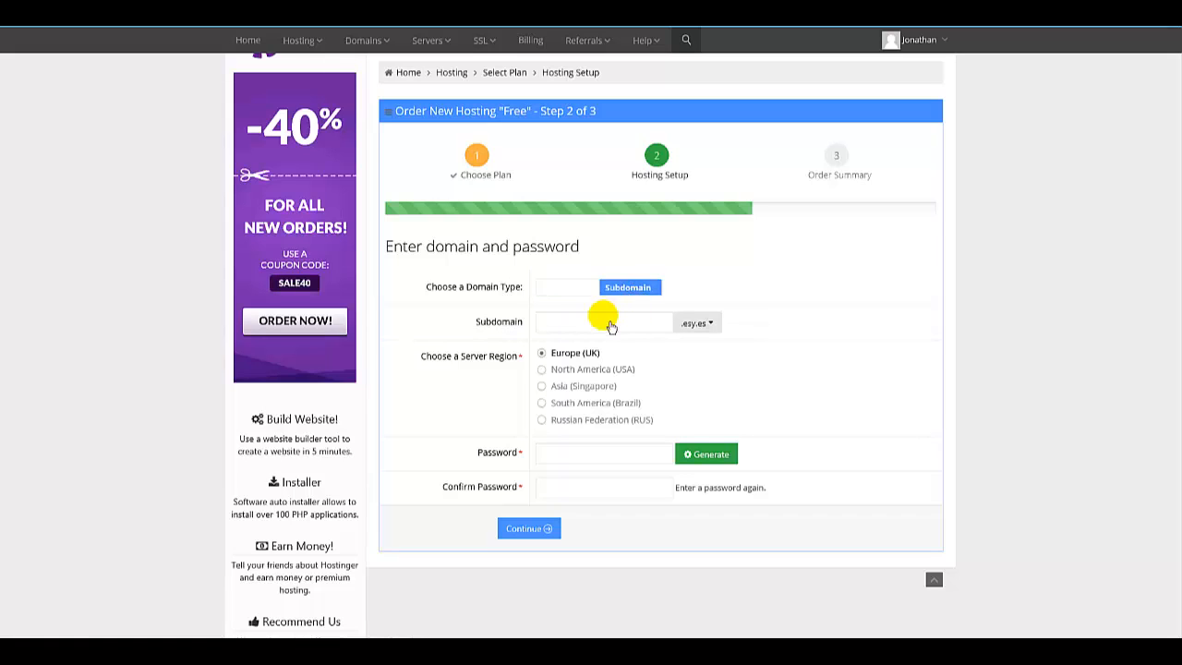
click(710, 322)
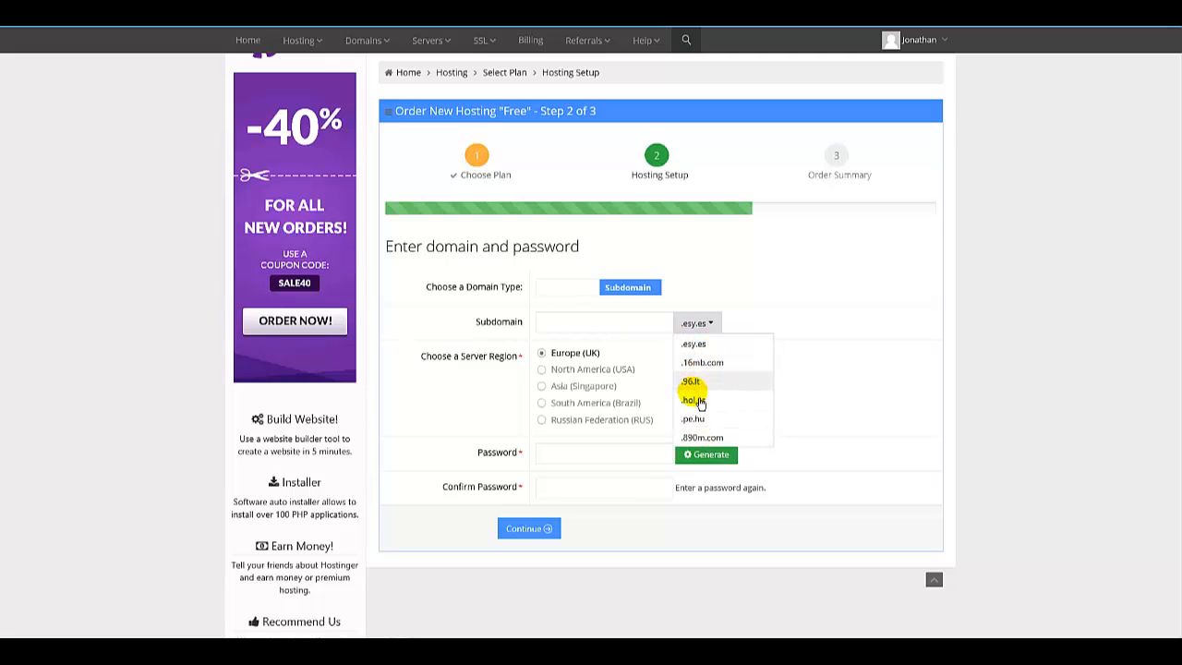
click(744, 305)
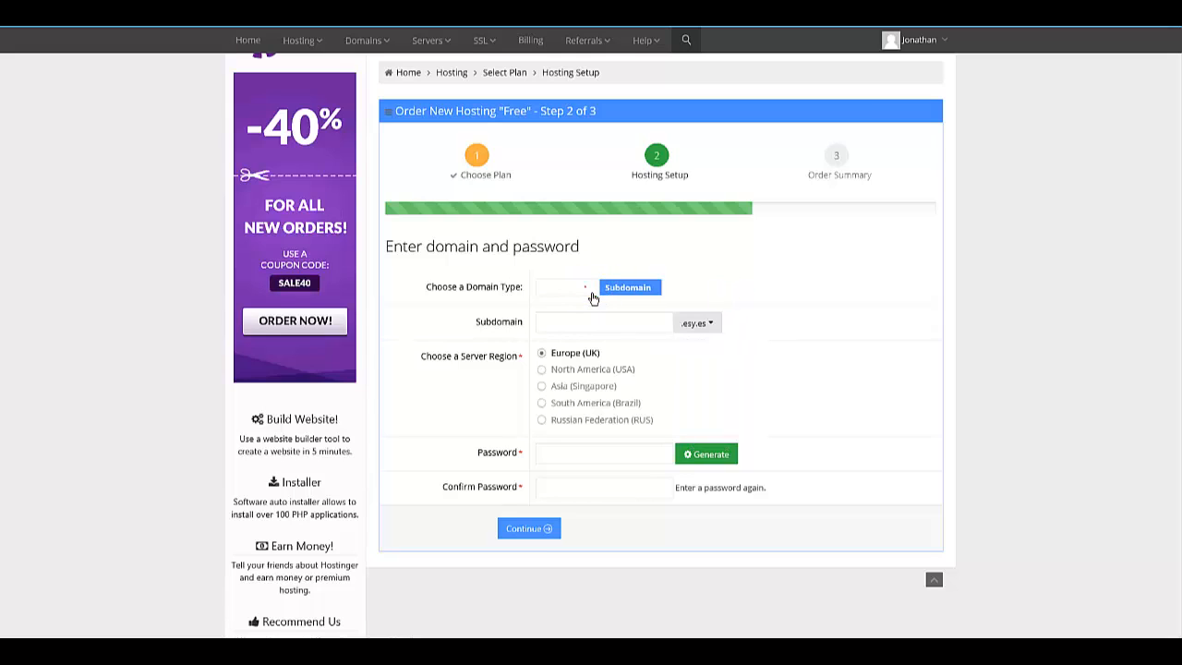
Switch the domain type to Domain and enter verdadesbiblicas.tk as the domain.
click(590, 290)
click(601, 326)
text(verdadesbiblicas.tk)
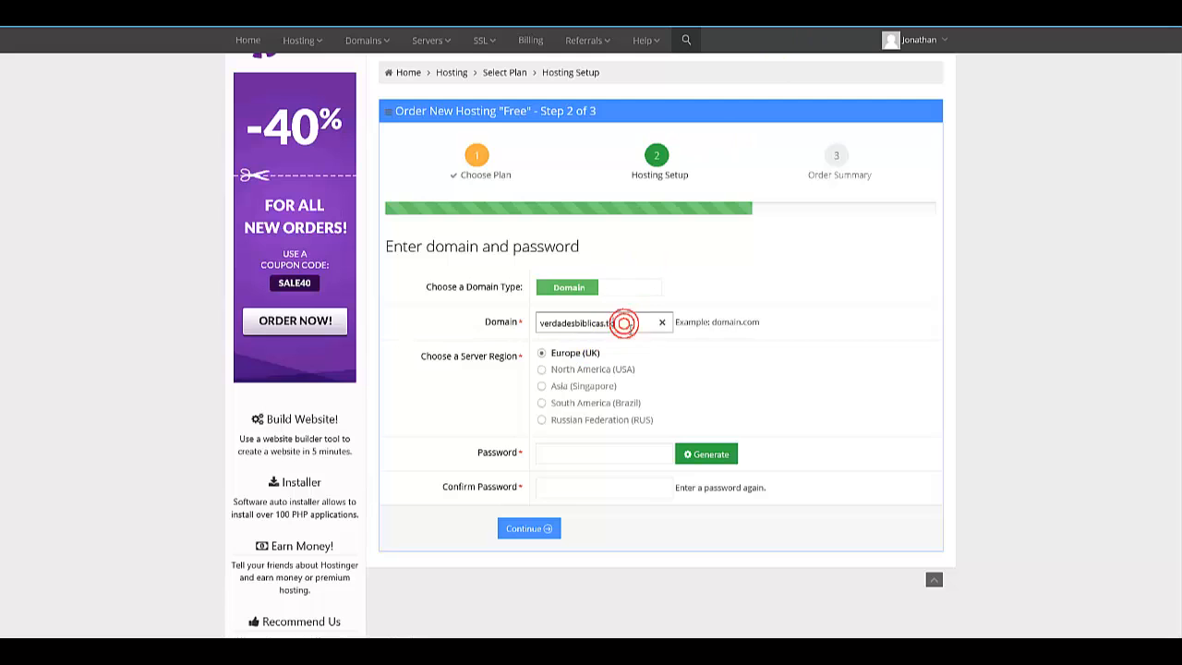
click(558, 462)
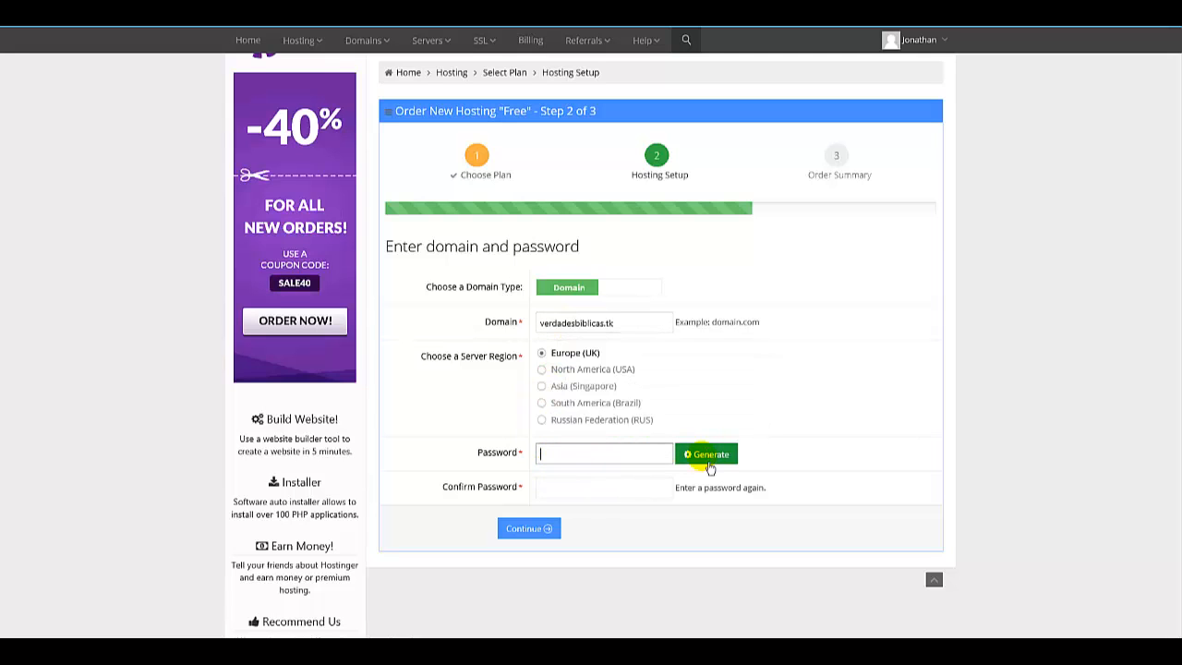
click(708, 466)
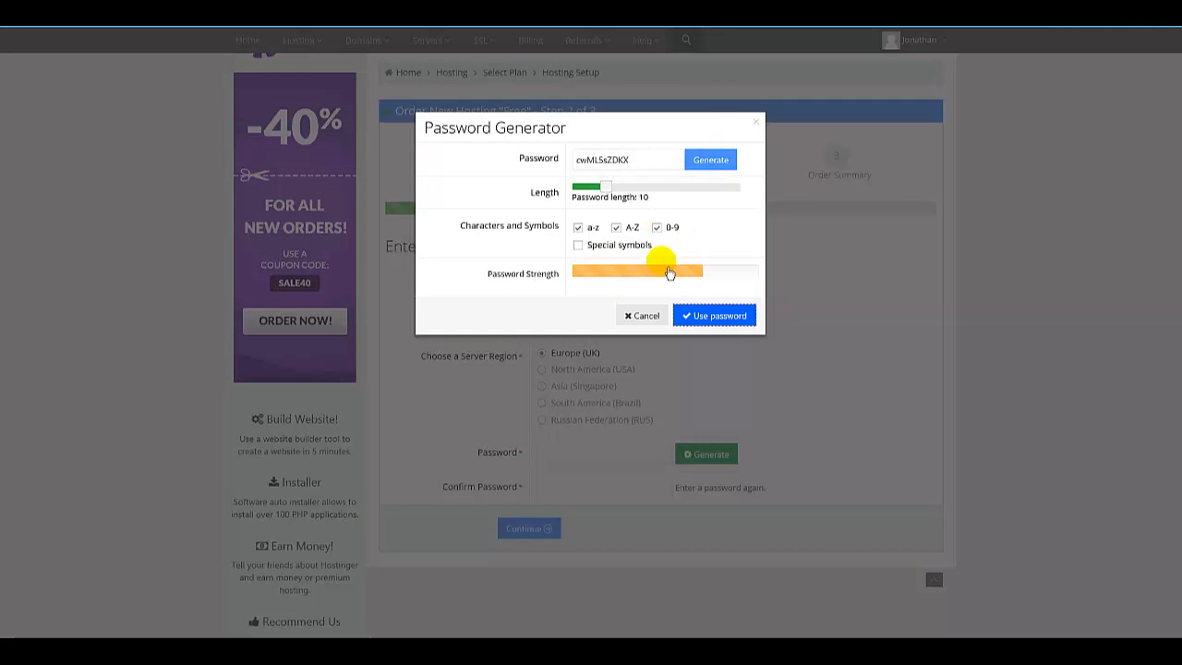
click(647, 316)
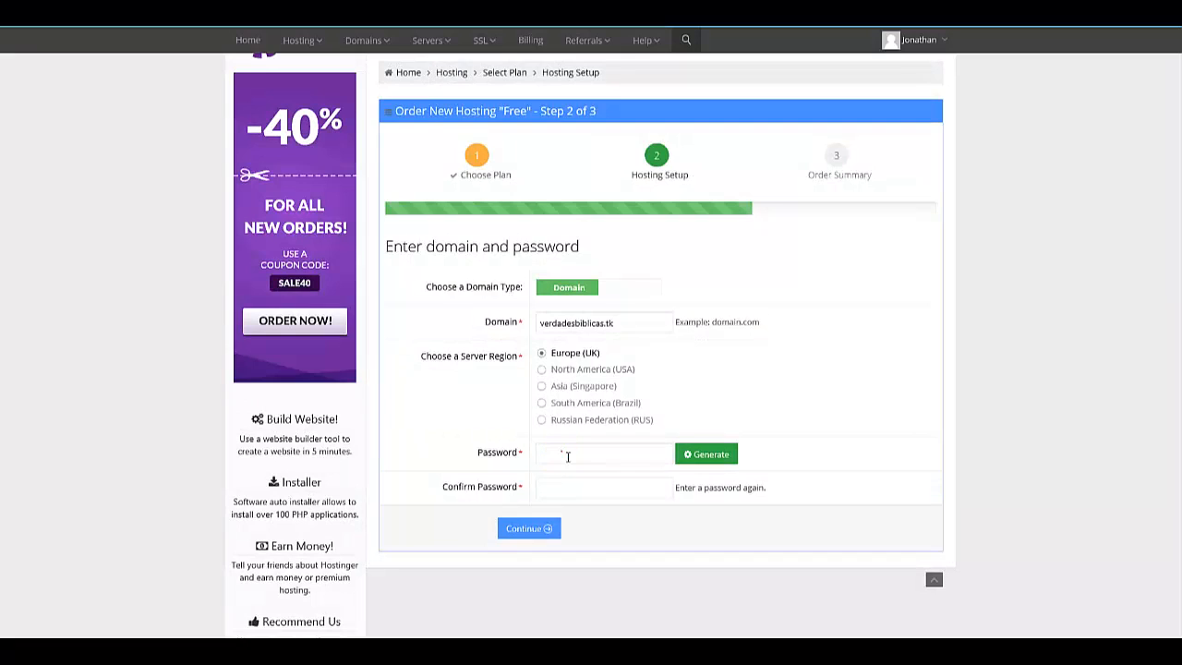
Enter and confirm the hosting account password, then continue to the order summary.
click(566, 454)
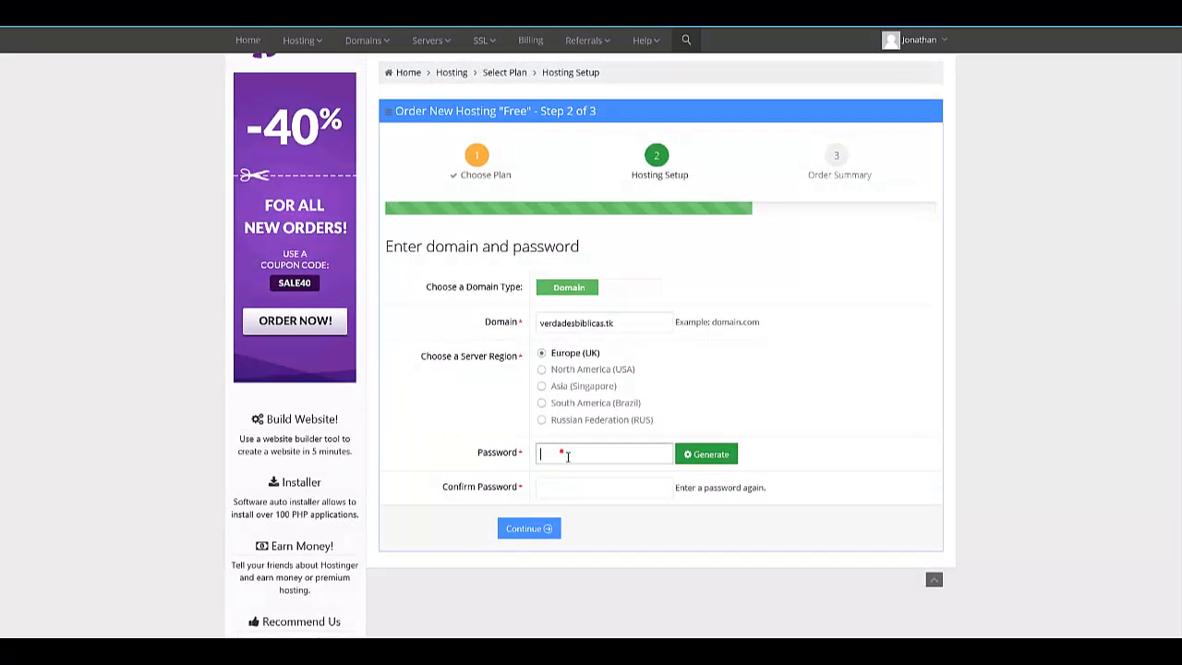
text(•••••)
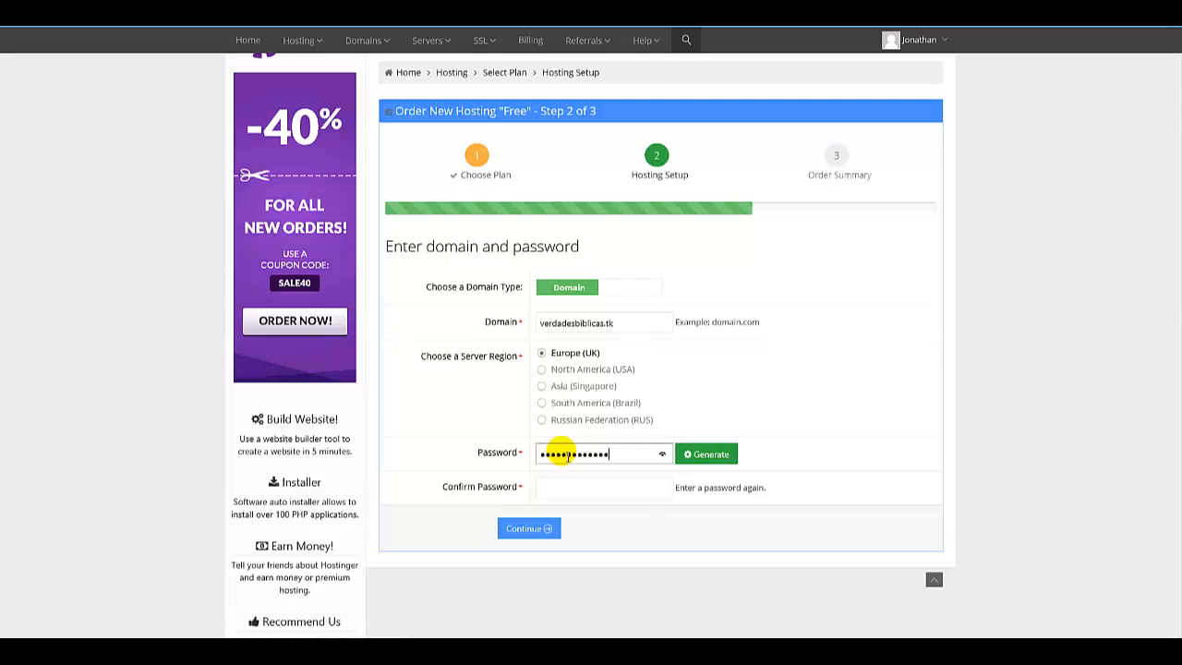
click(592, 487)
text(•••••••)
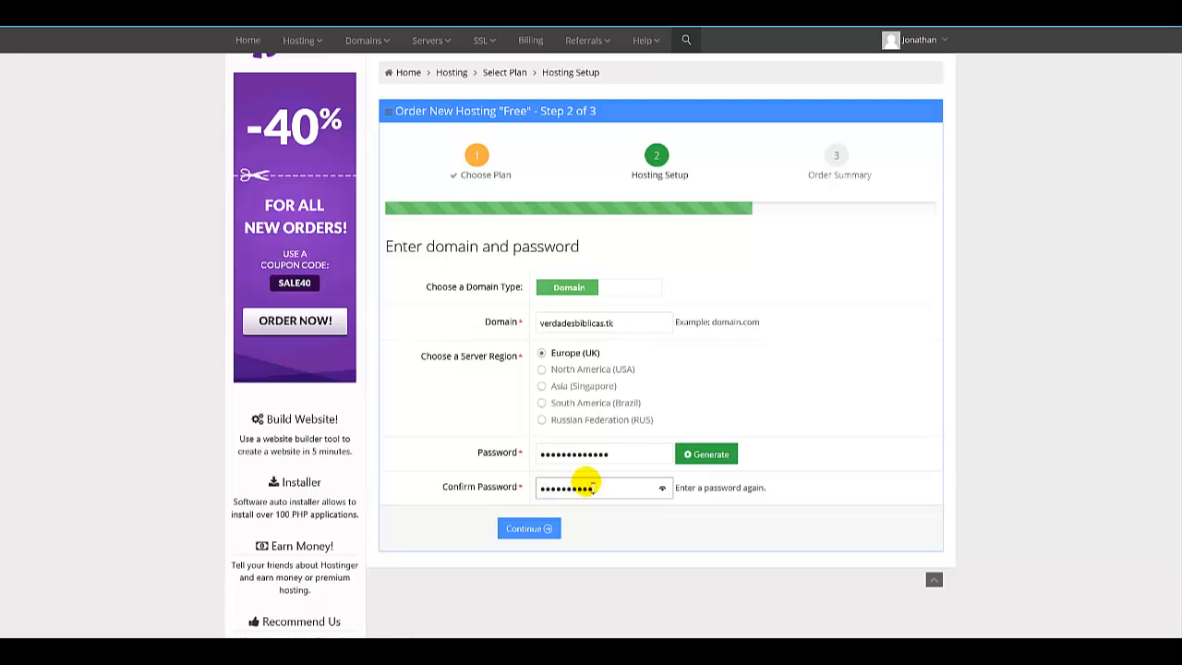
click(546, 535)
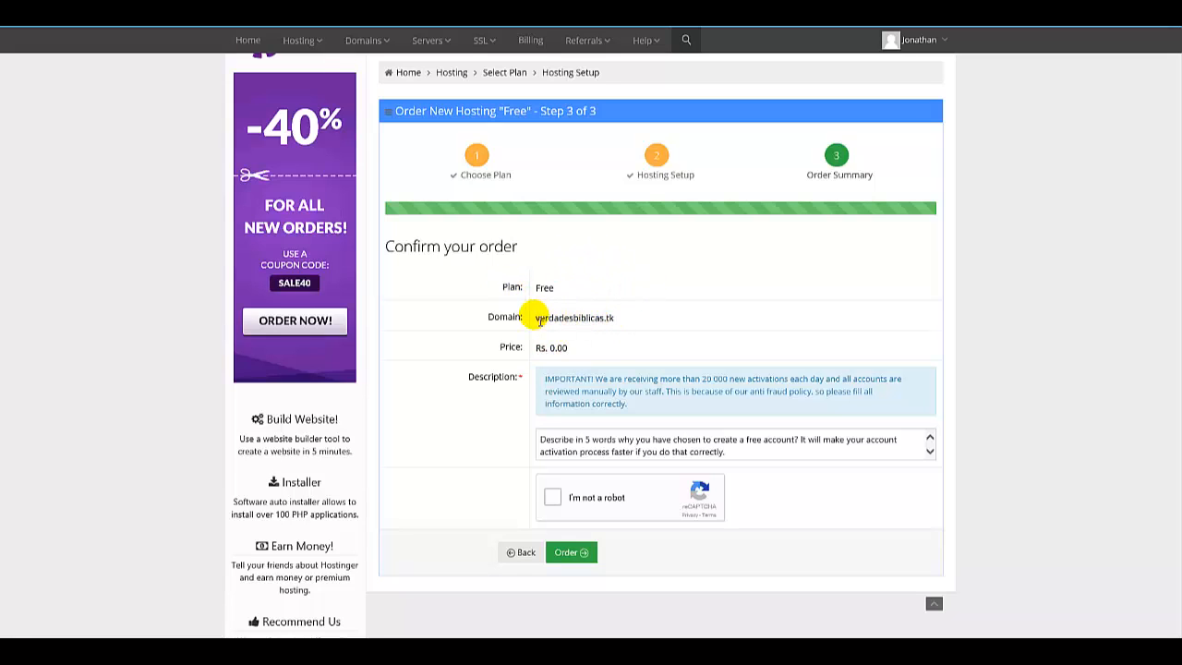
click(581, 441)
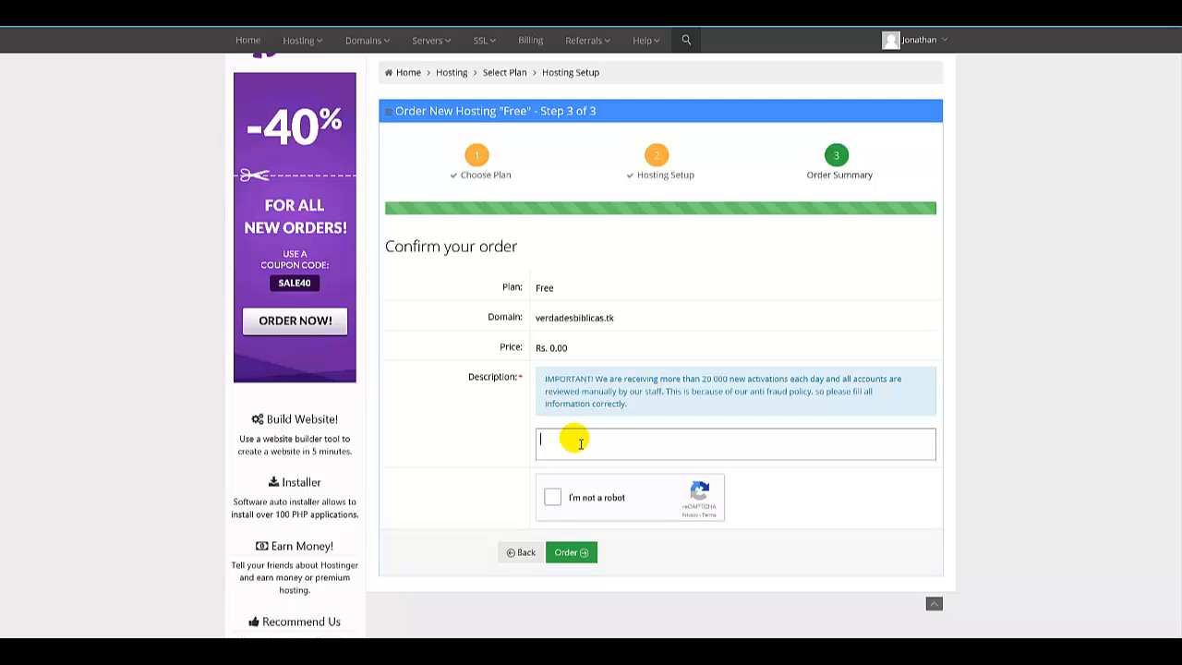
text(For)
text(Describe in 5 words why you have chosen to create a free account? It will make your account activation process faster if you do that correctly.)
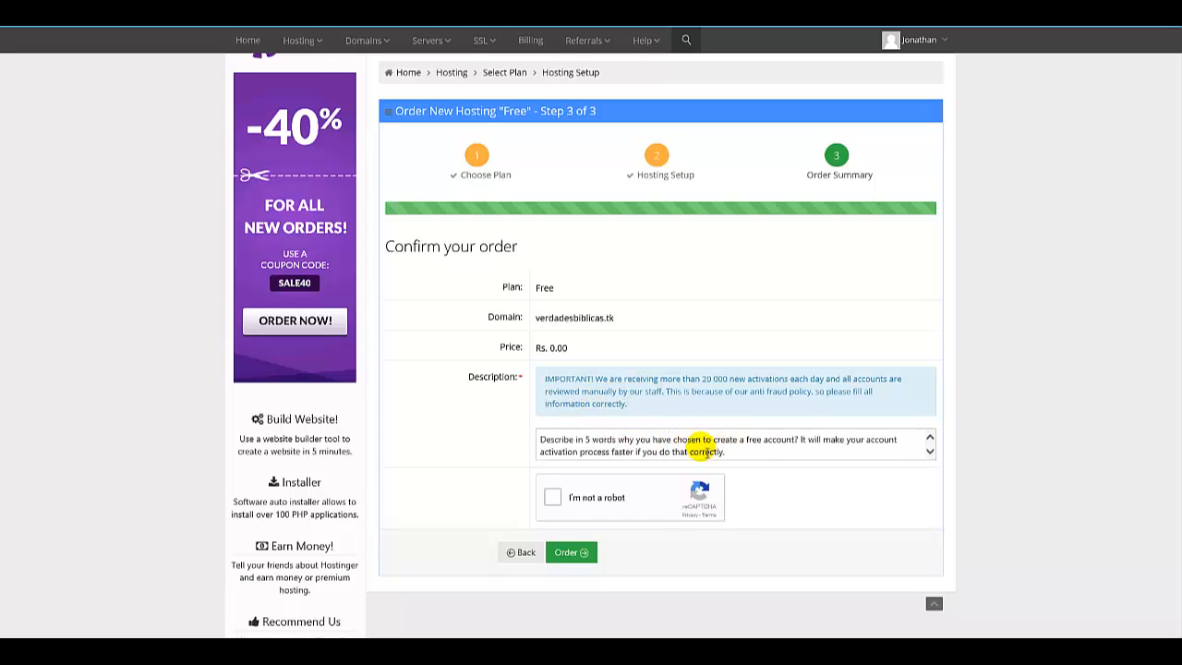
Fill in the description as "Because I don't have money to pay and want to have my blog. Thanks for your service.".
click(587, 445)
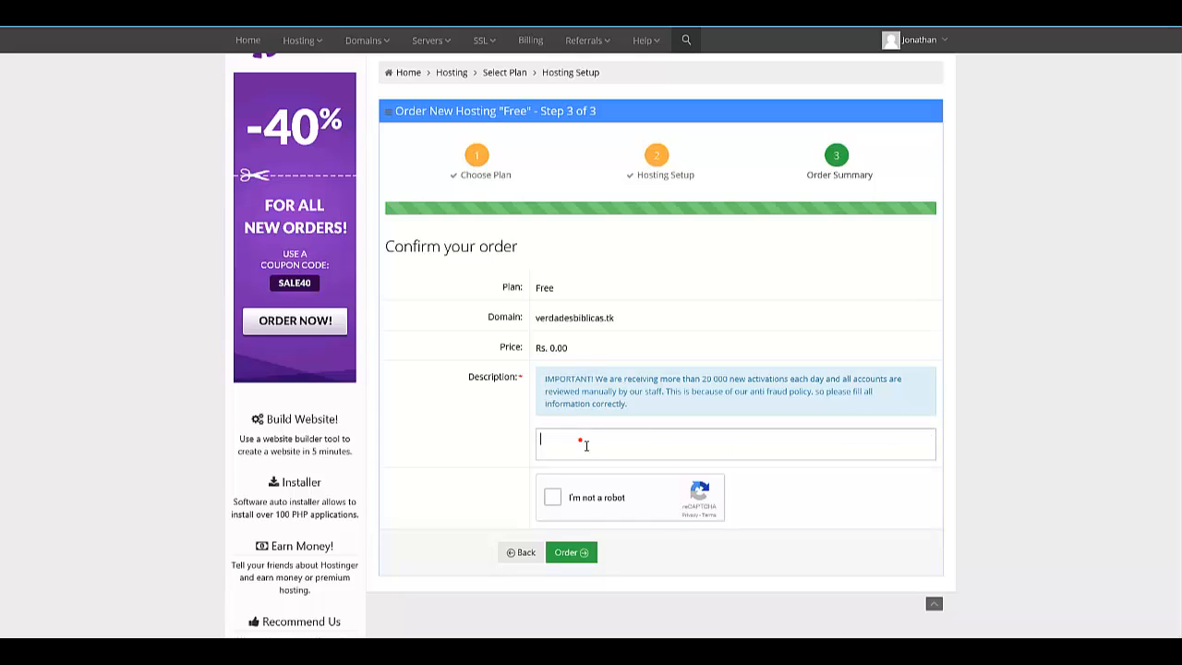
text(Because )
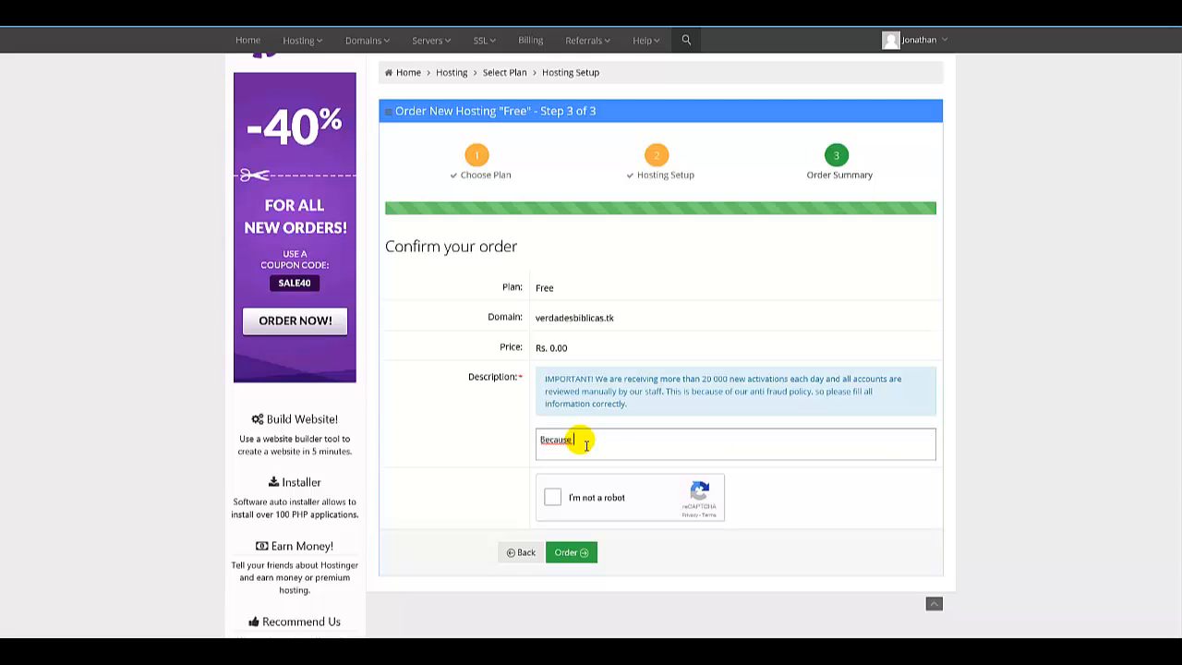
text(I don't have money to pay and )
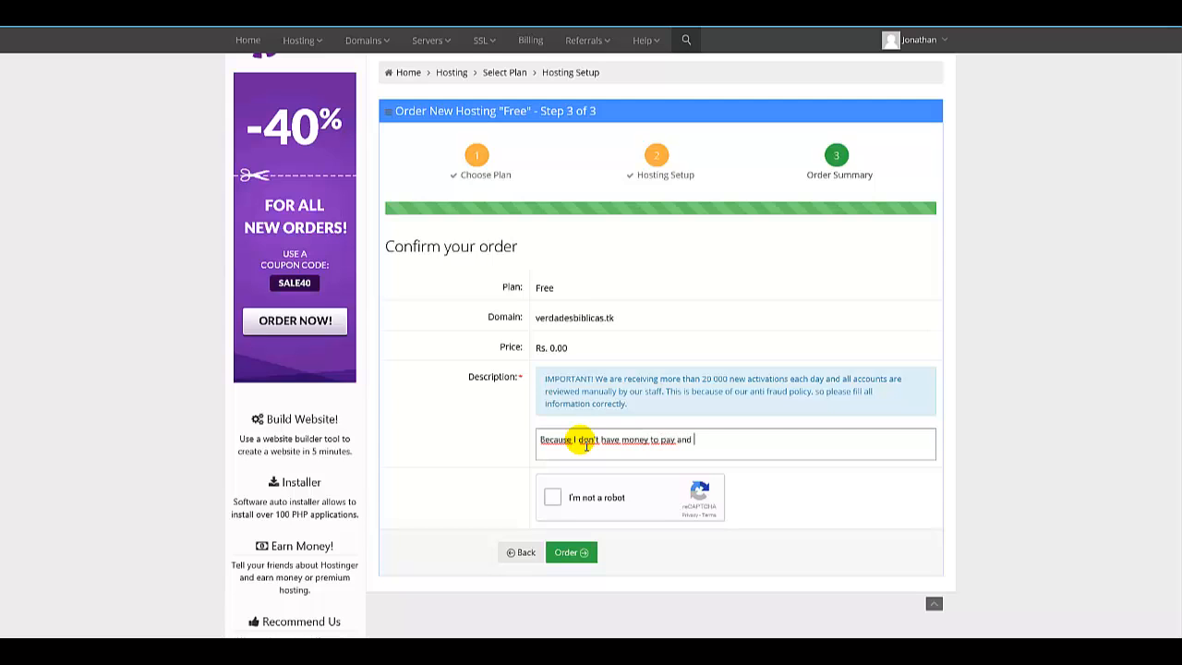
text(want to have my blog. Tah)
text(s for your s)
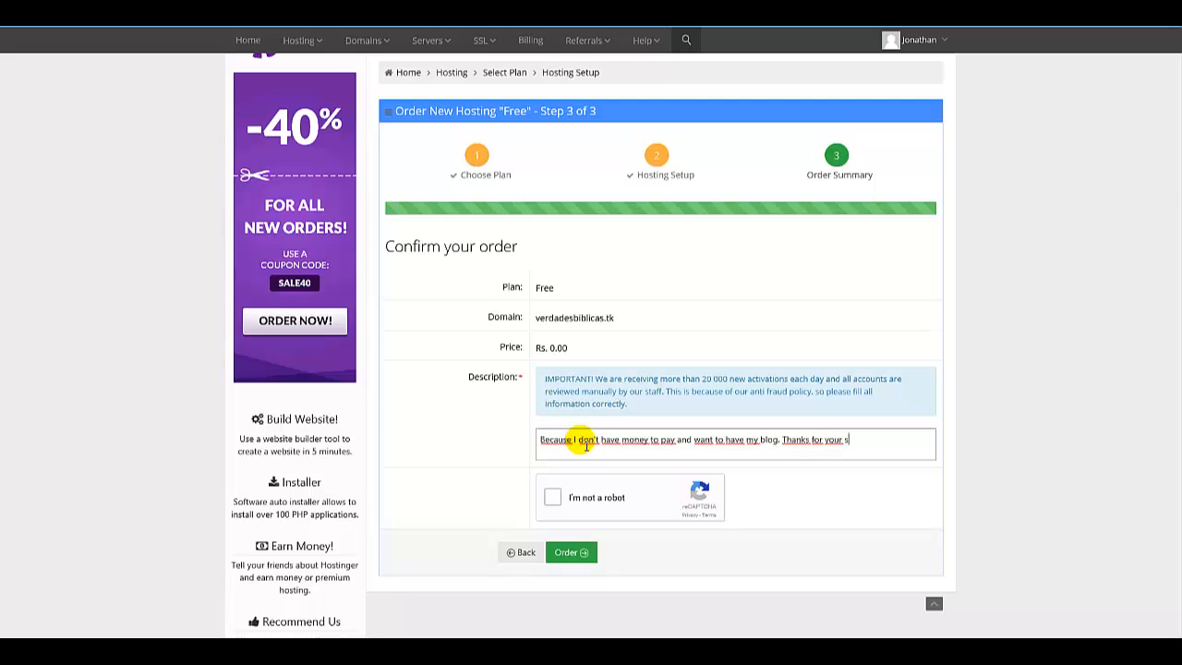
text(ervice.)
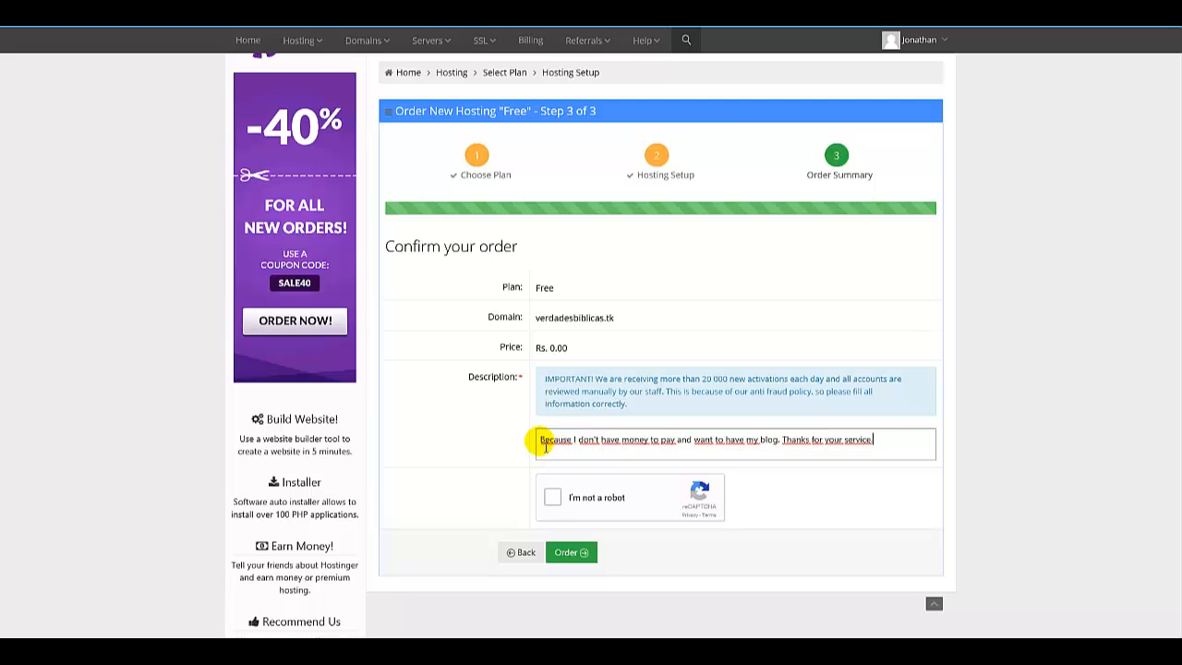
Complete the reCAPTCHA by selecting all images with a store front and verifying.
click(558, 508)
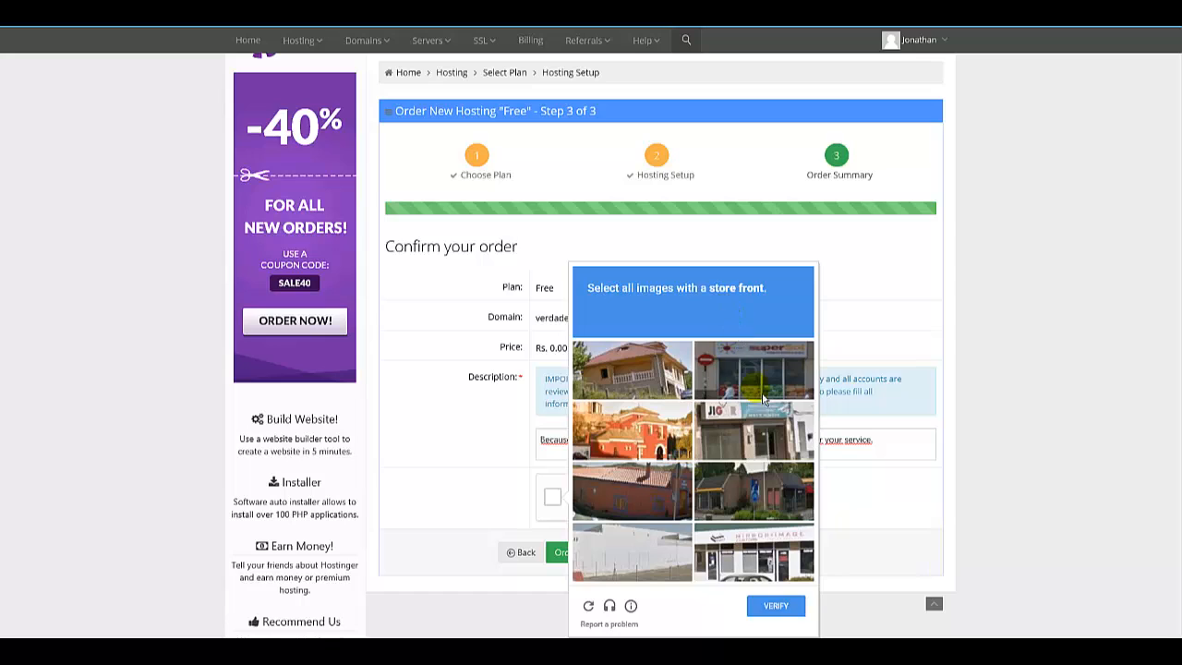
drag(711, 289, 770, 288)
click(775, 304)
click(749, 434)
click(760, 555)
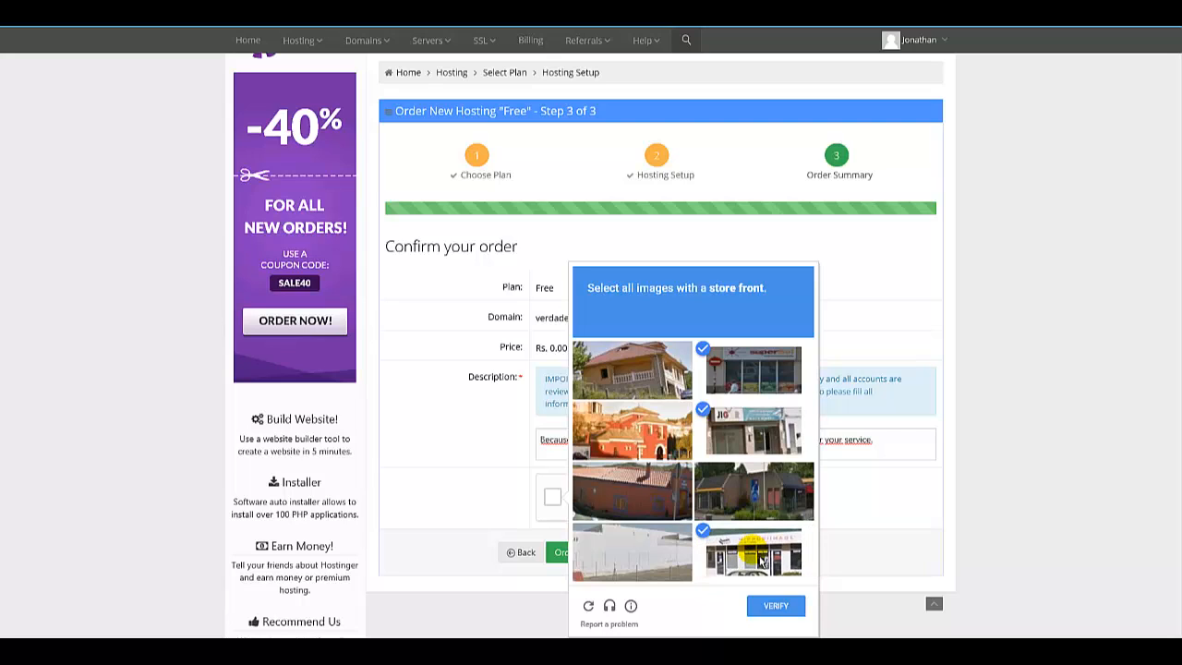
click(775, 609)
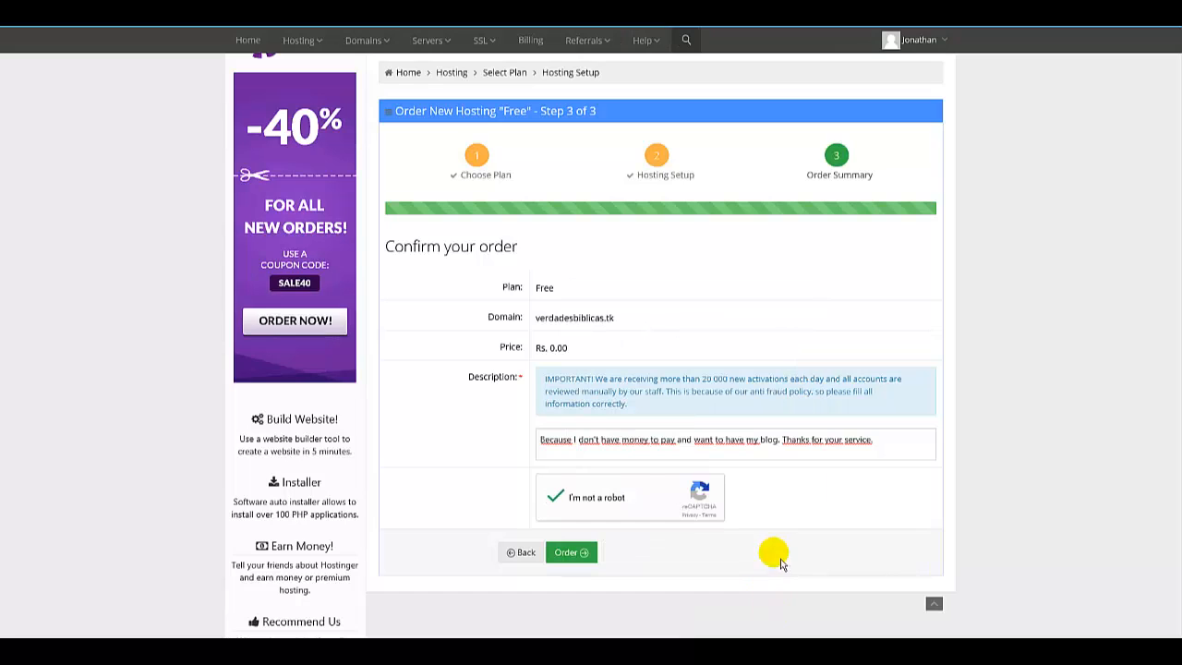
Place the order and expand the verdadesbiblicas.tk account row to show its options.
click(584, 559)
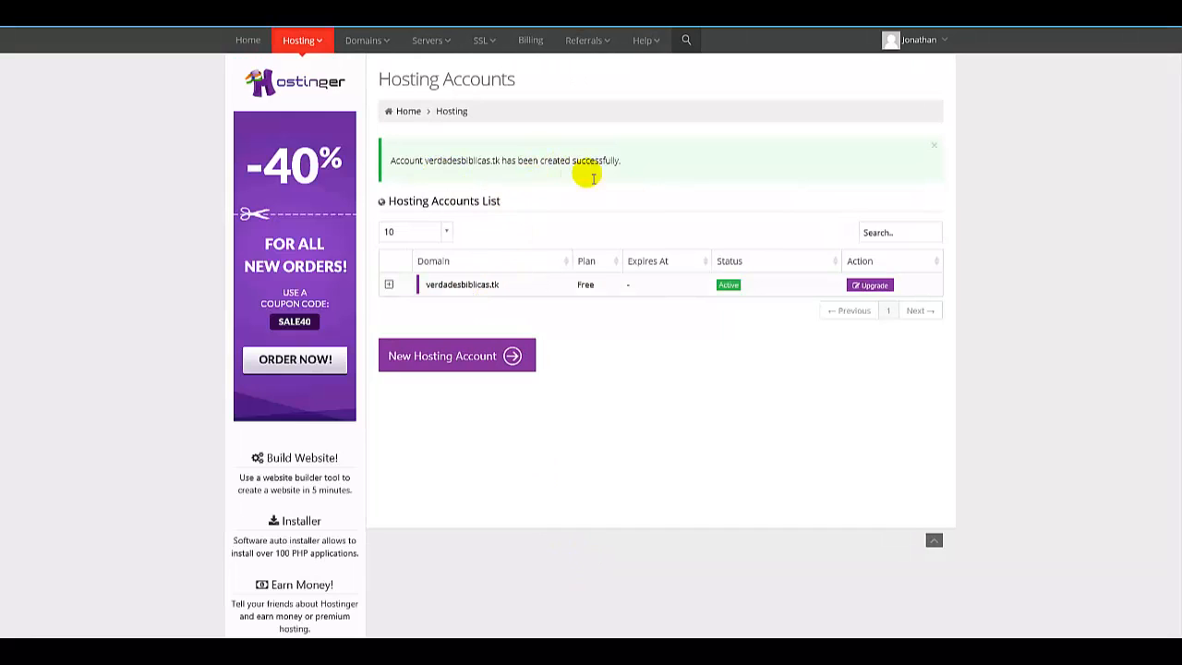
double_click(586, 284)
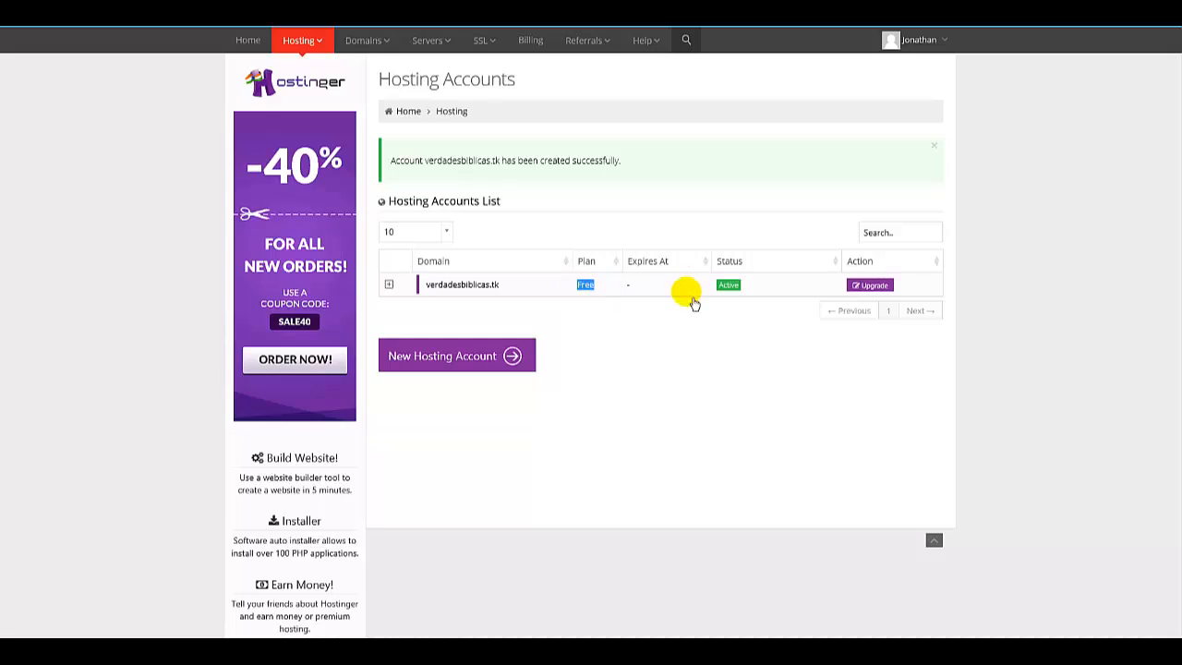
Re-expand the verdadesbiblicas.tk hosting account row and open its Manage option.
click(610, 292)
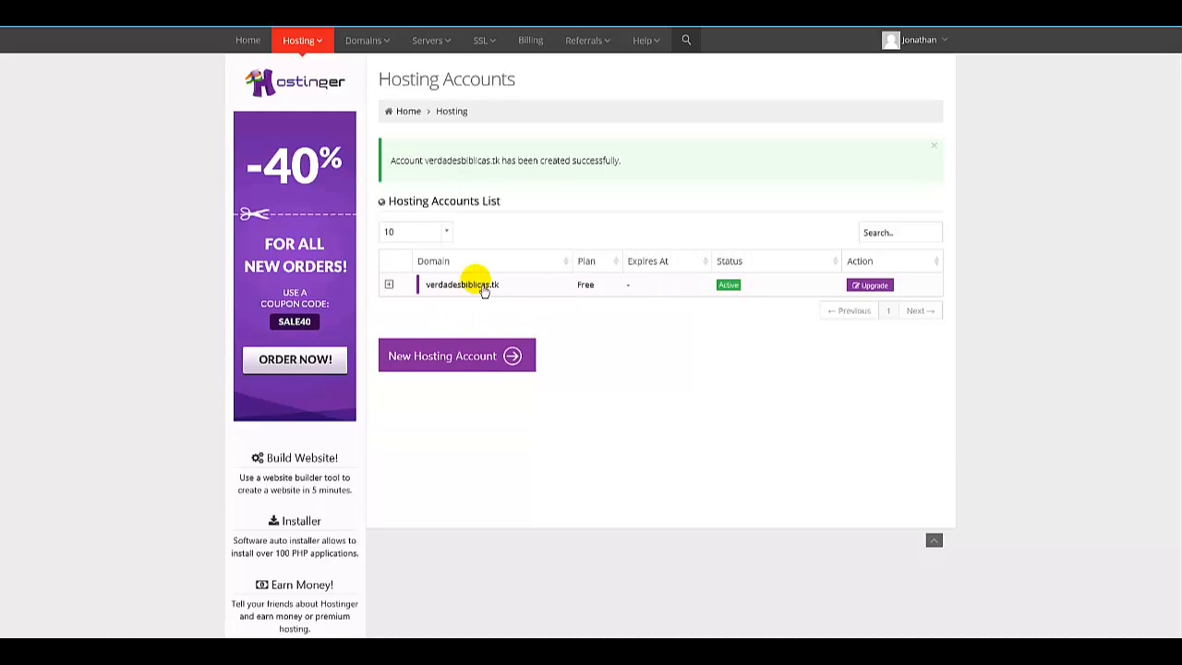
click(394, 292)
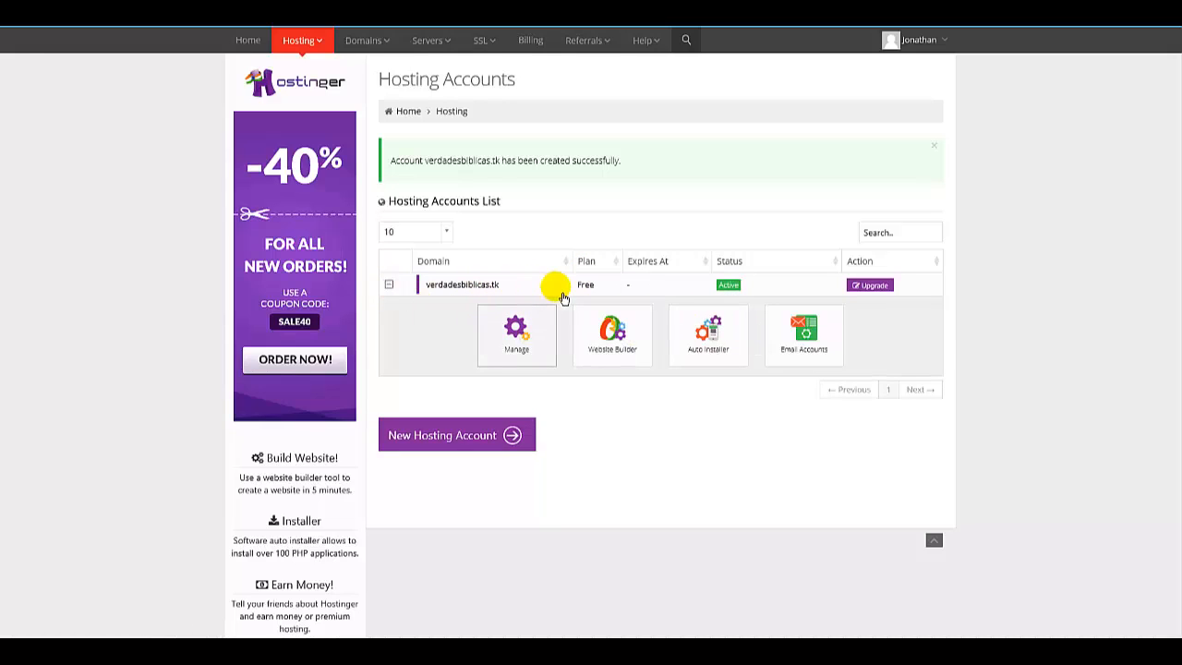
click(517, 334)
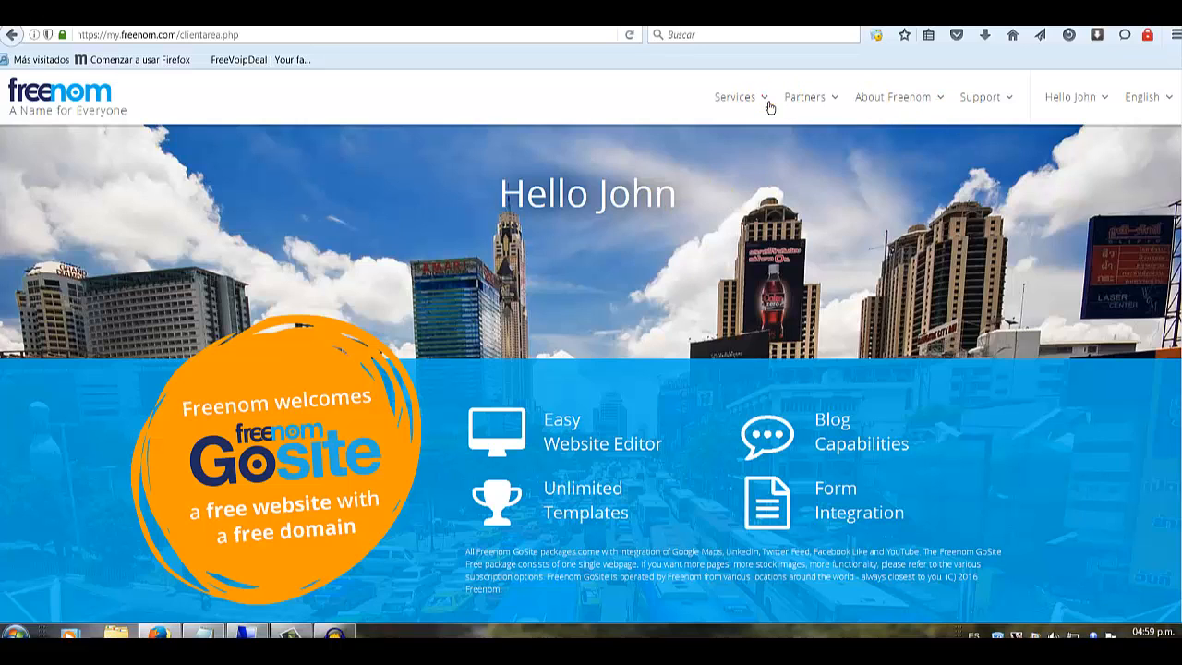
In Freenom, open the My Domains list from the Services menu.
click(739, 97)
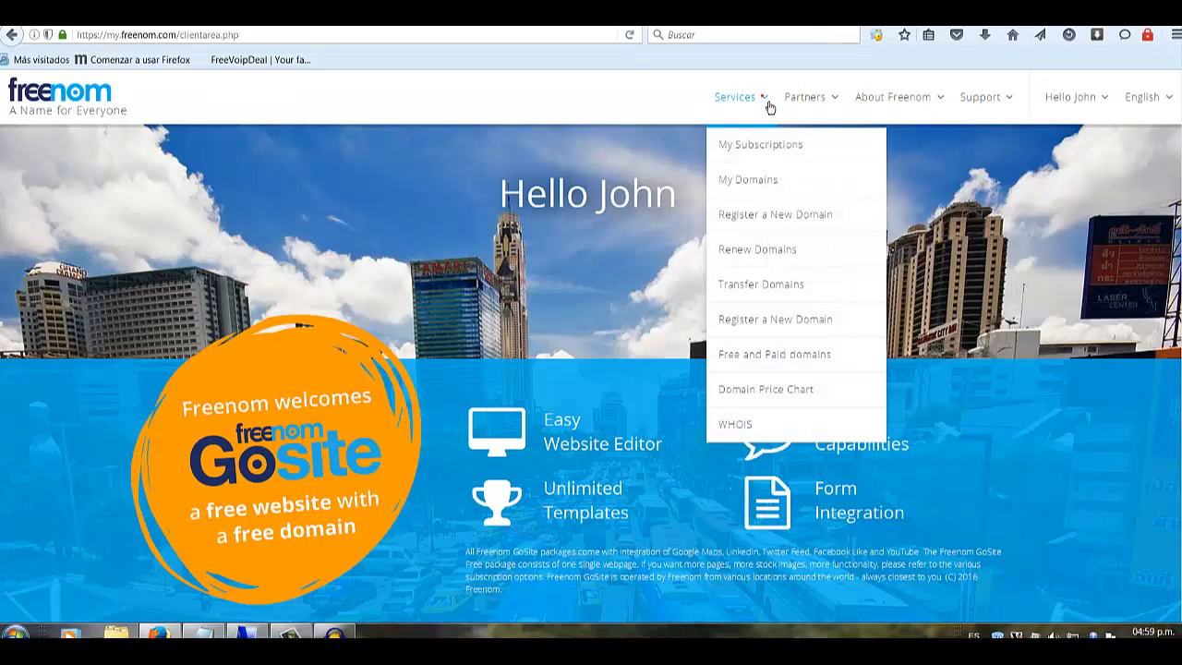
click(750, 181)
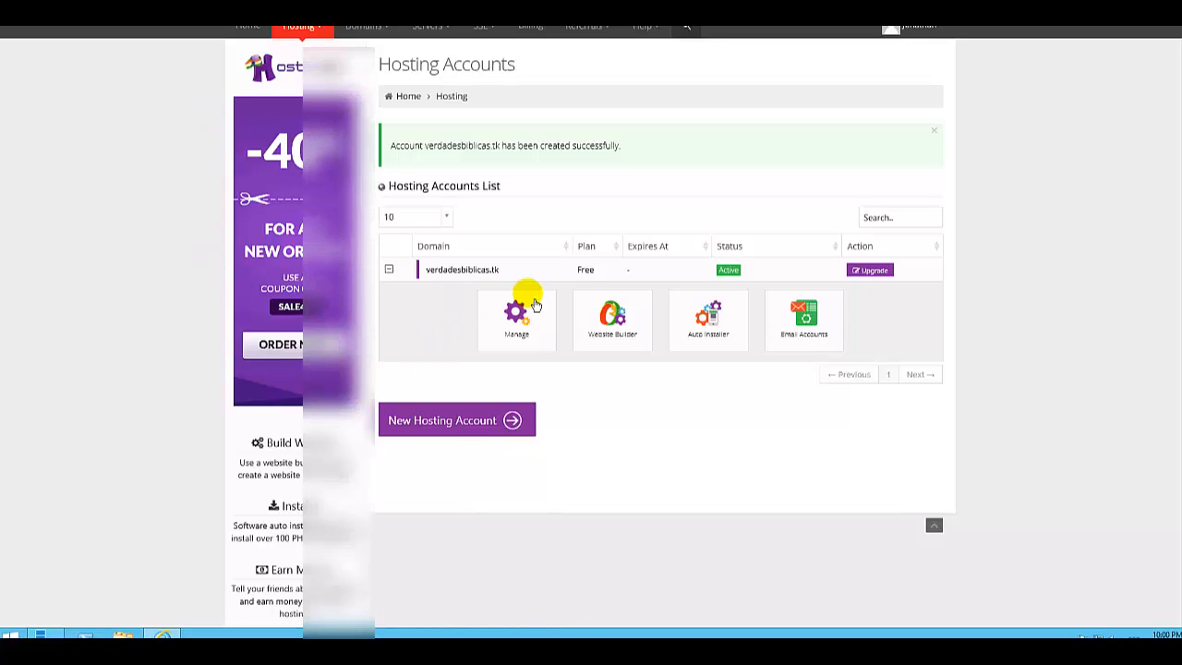
Open the hosting account's management page and view its account Details with the nameserver information.
click(527, 334)
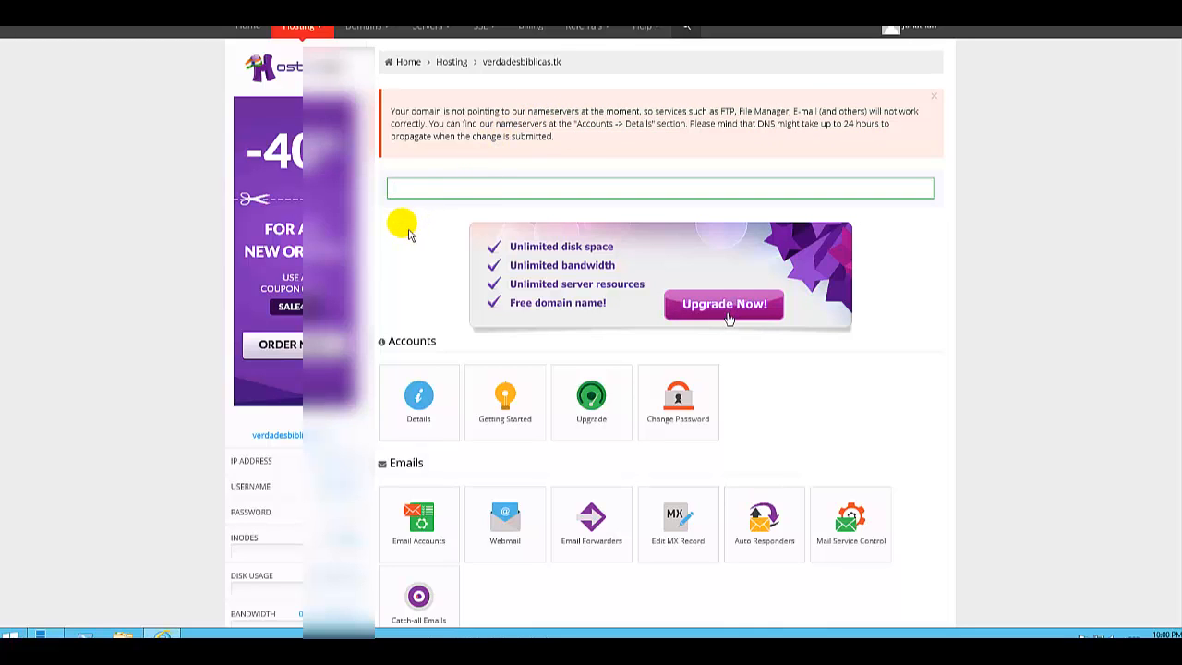
scroll(409, 245, down, 1)
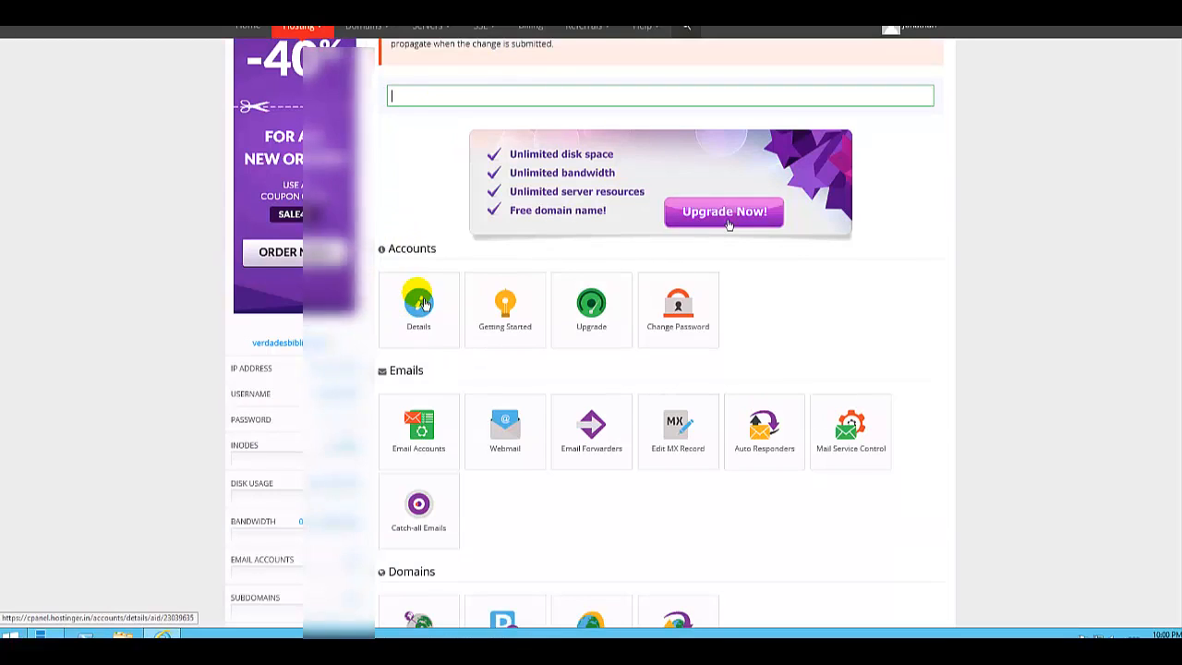
click(426, 315)
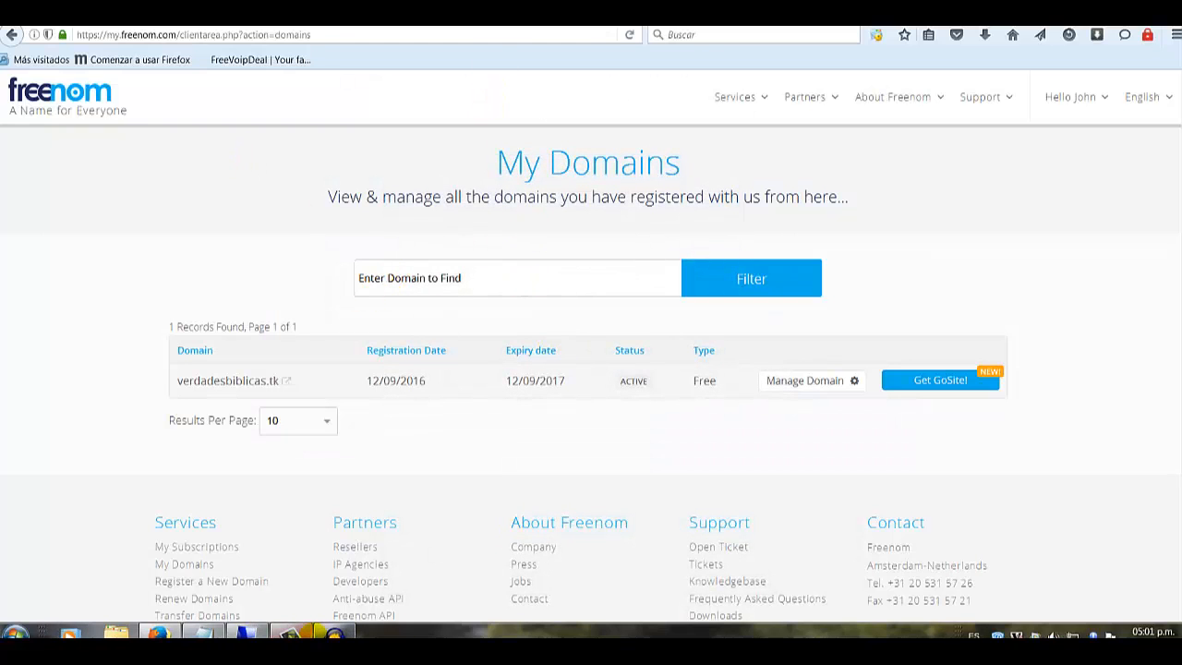
Switch to Freenom and open Manage Domain for verdadesbiblicas.tk.
click(298, 633)
click(1119, 574)
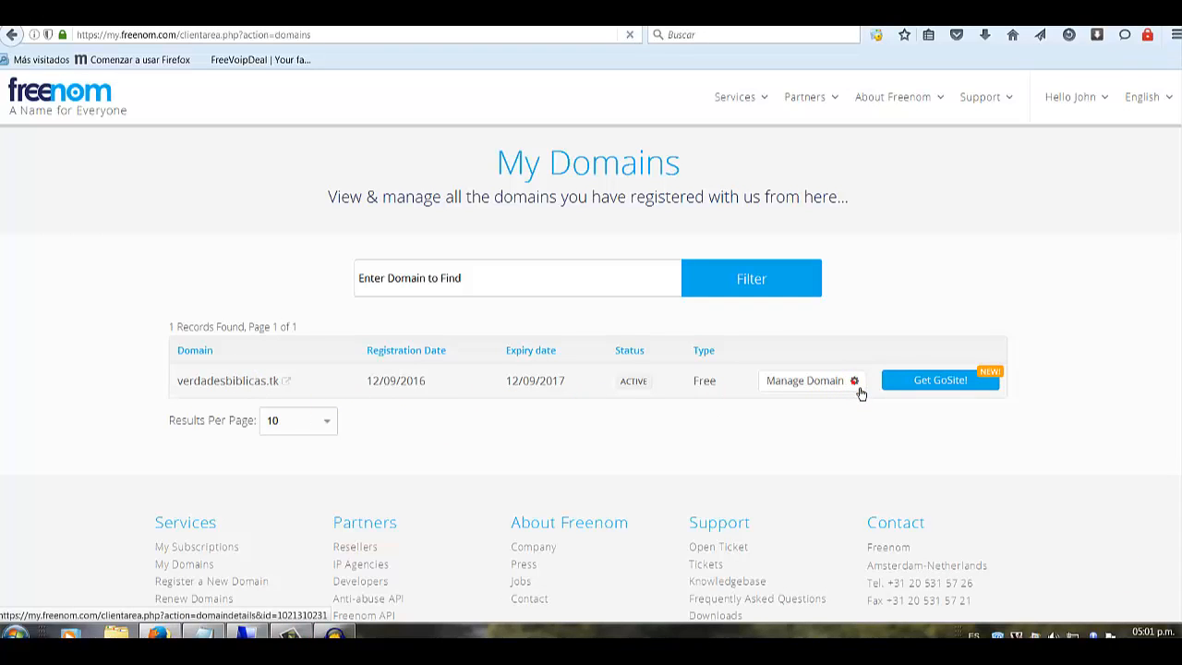
click(857, 390)
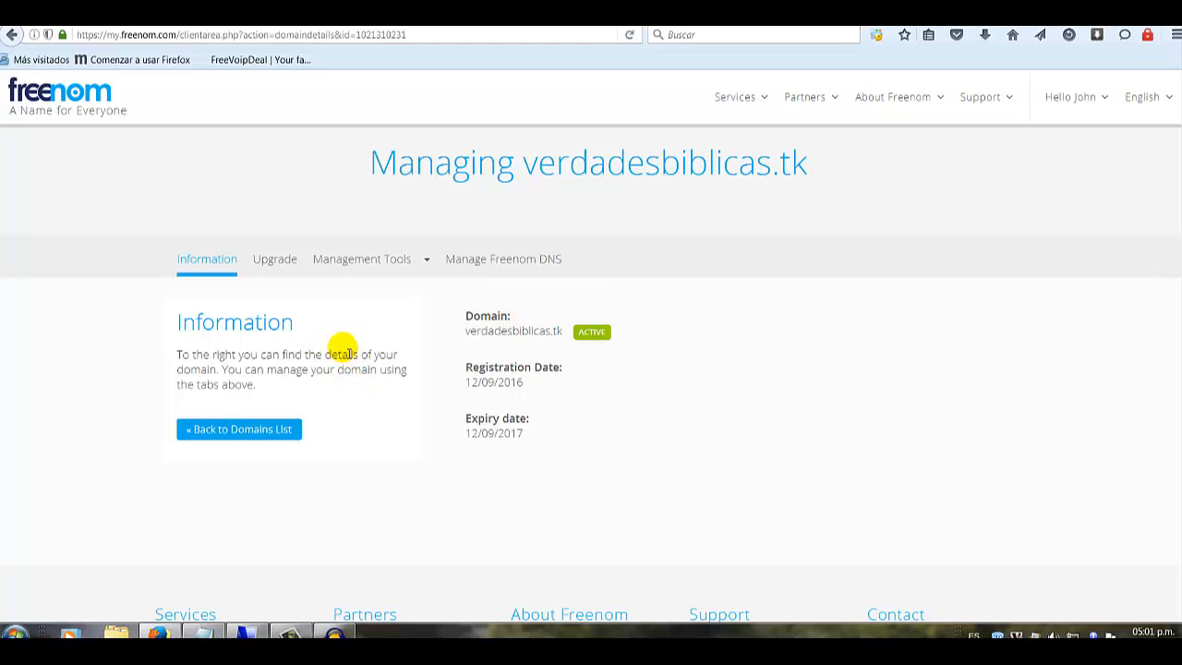
Open the Nameservers page under Management Tools for the domain.
scroll(383, 351, down, 2)
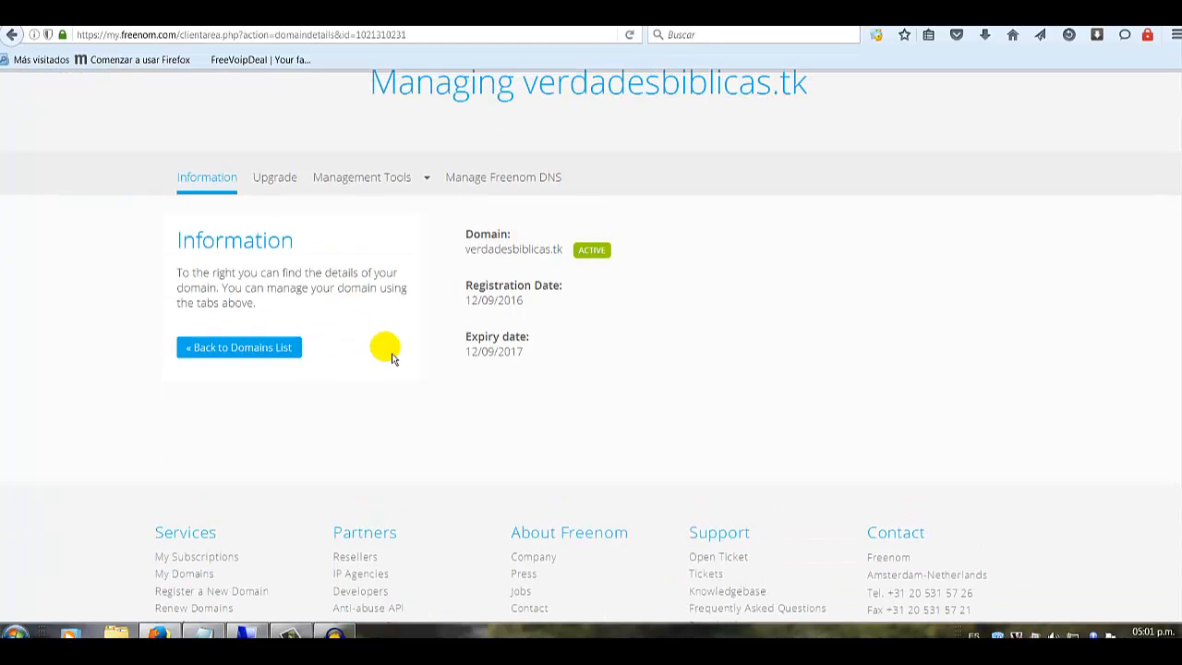
scroll(386, 342, up, 2)
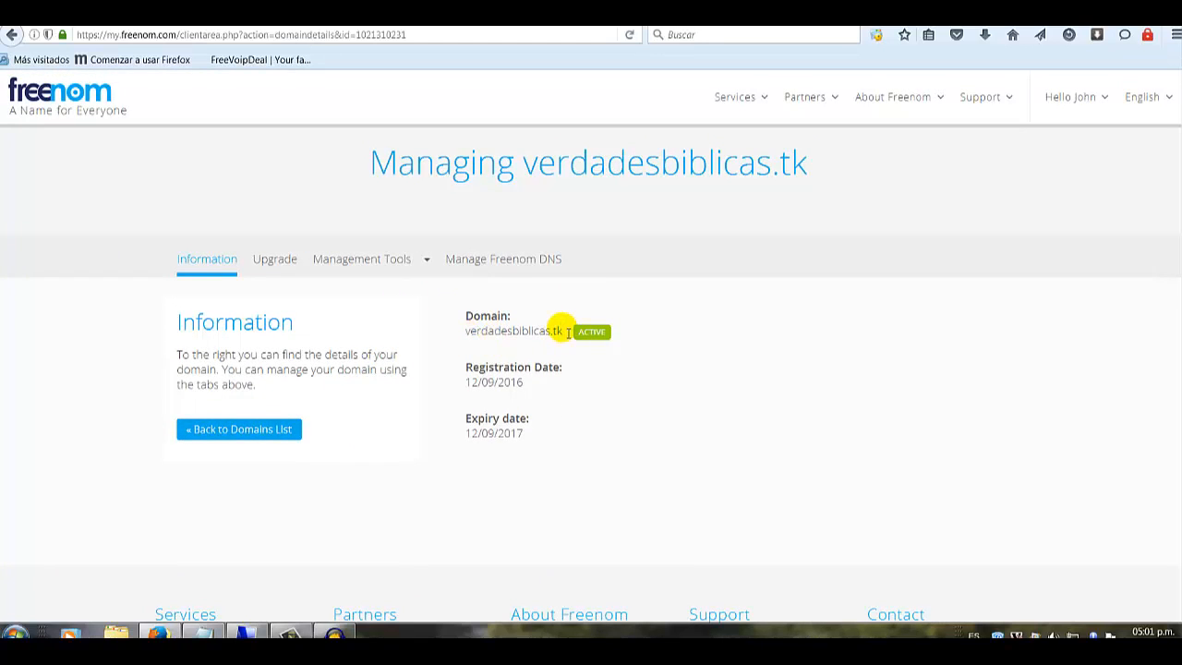
click(415, 271)
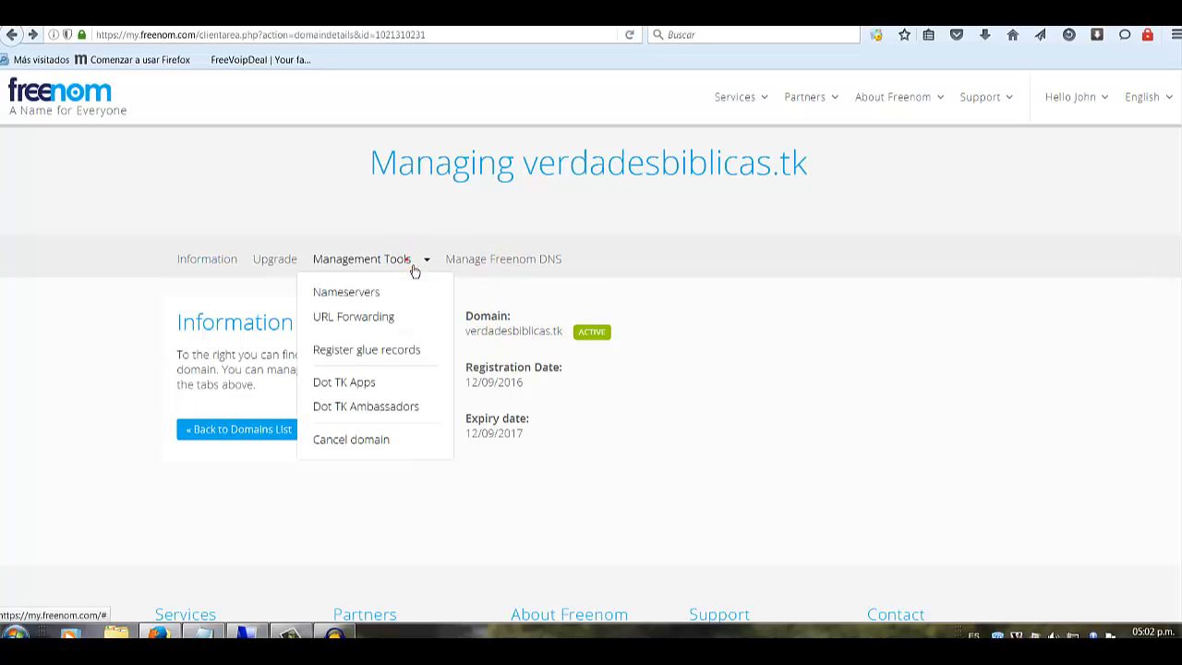
click(354, 294)
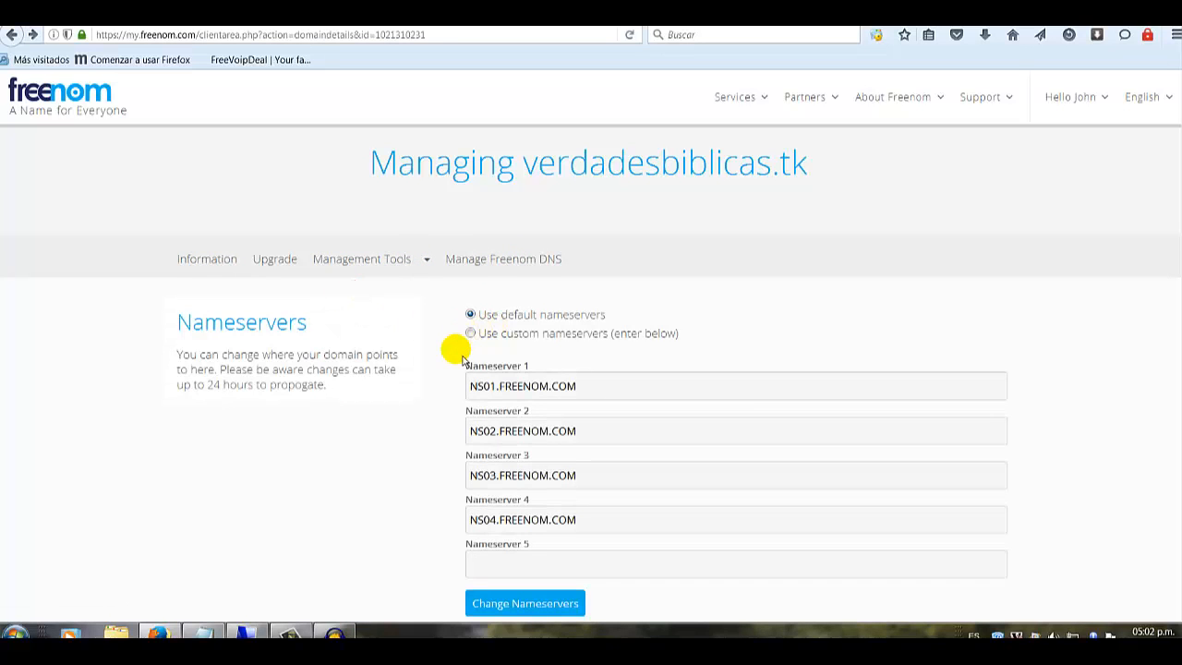
Switch the domain to custom nameservers, copy in Hostinger's nameservers, and save with Change Nameservers.
scroll(462, 361, down, 2)
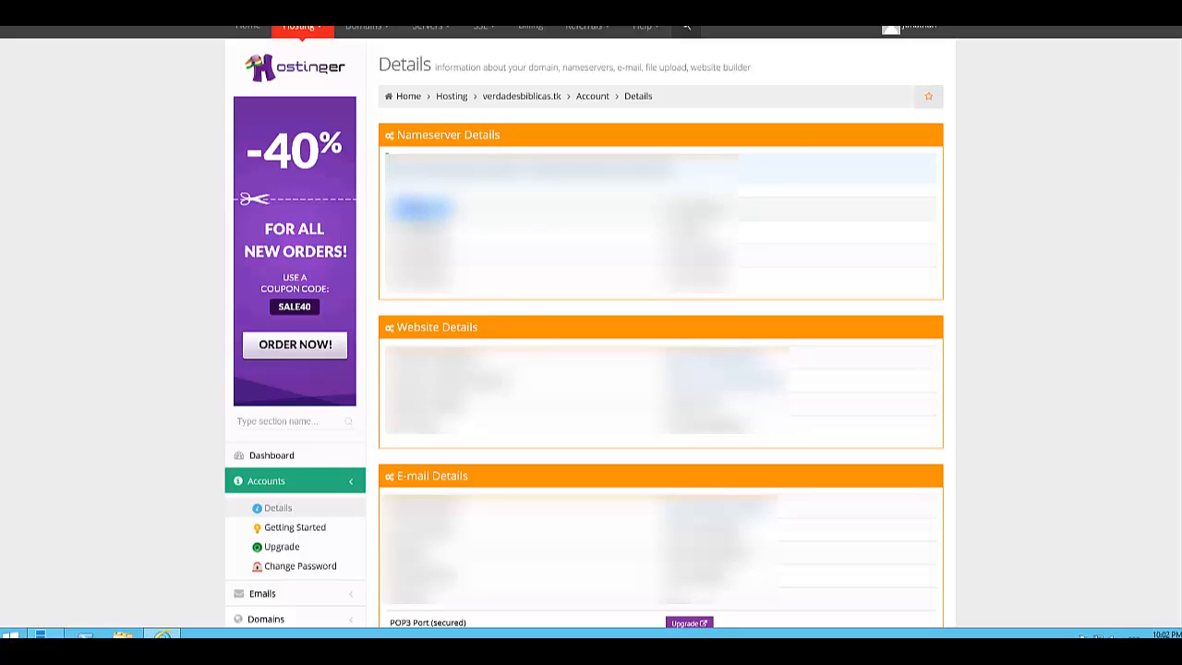
right_click(412, 208)
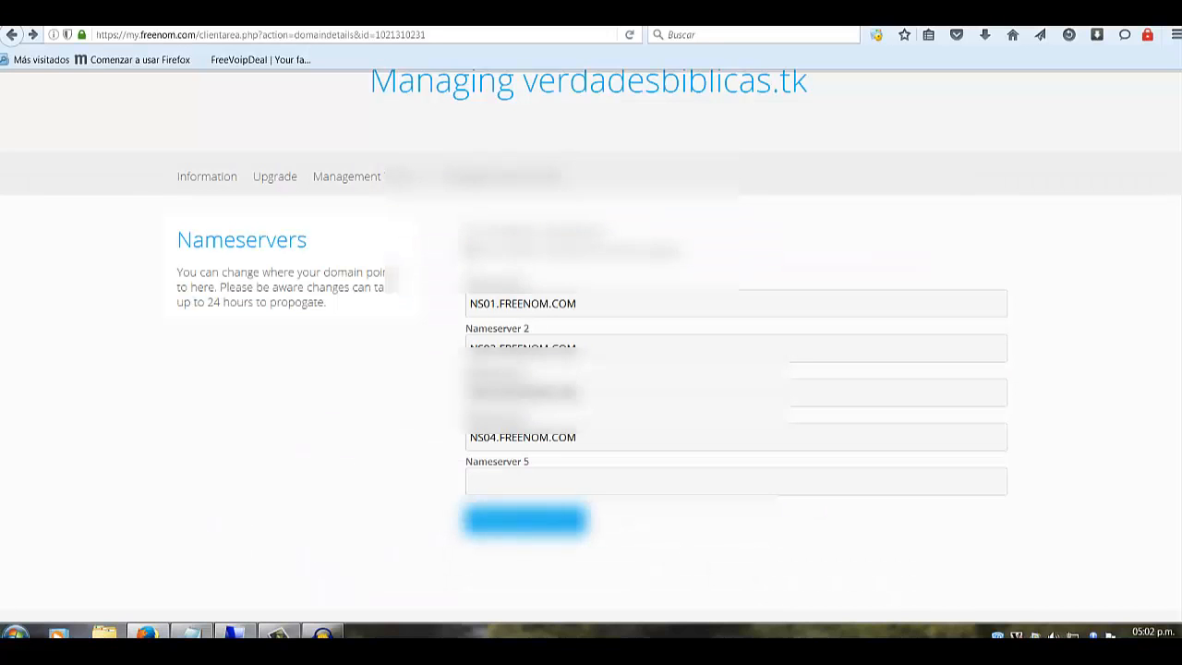
drag(579, 304, 469, 304)
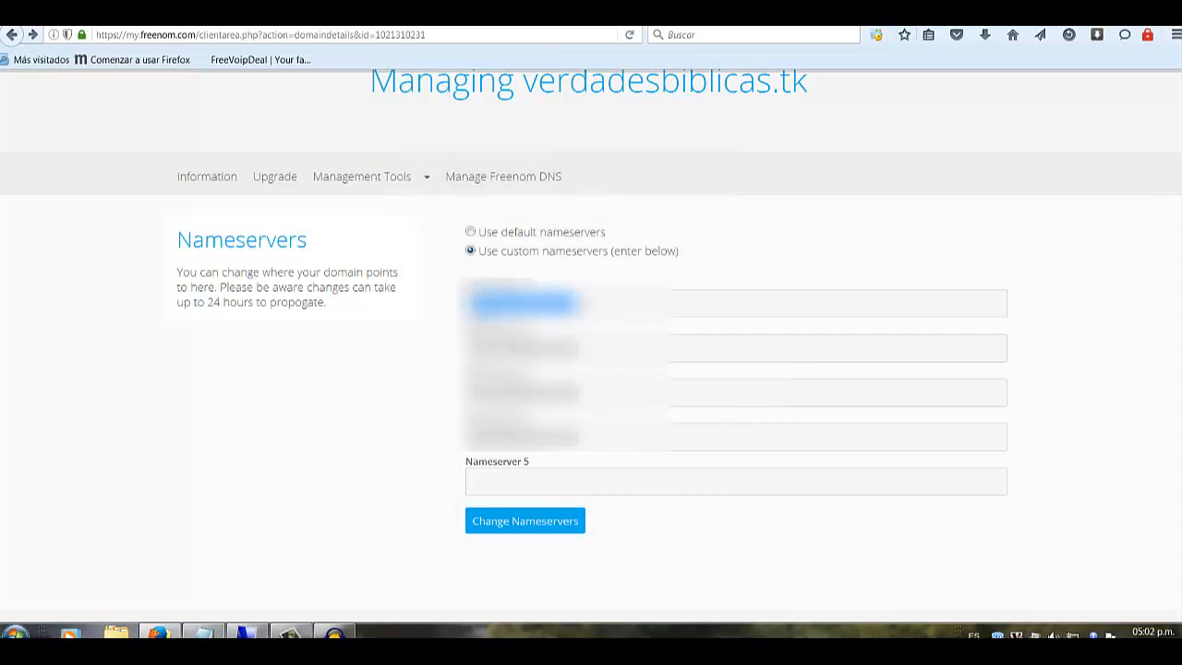
right_click(589, 302)
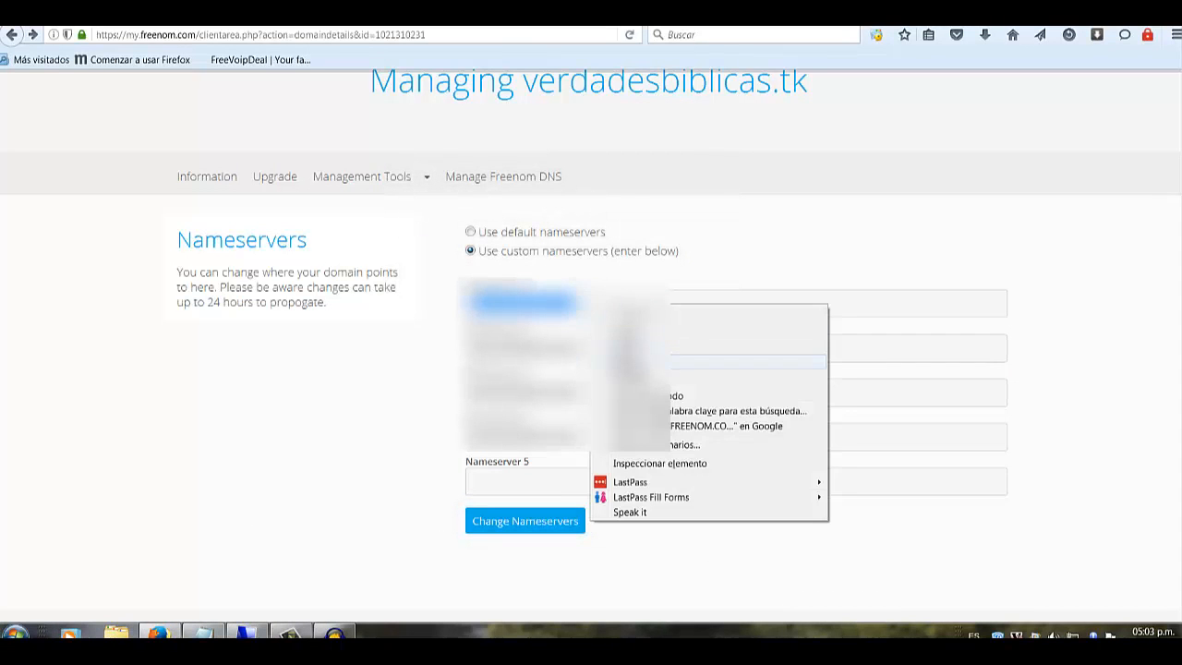
click(635, 363)
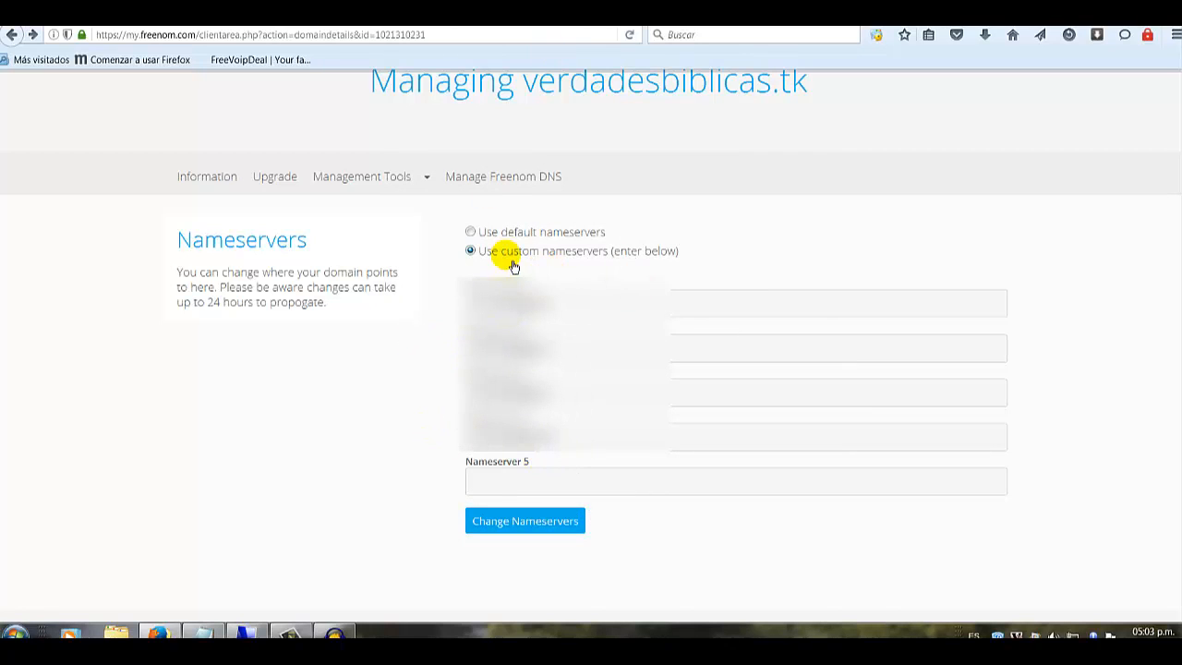
click(533, 535)
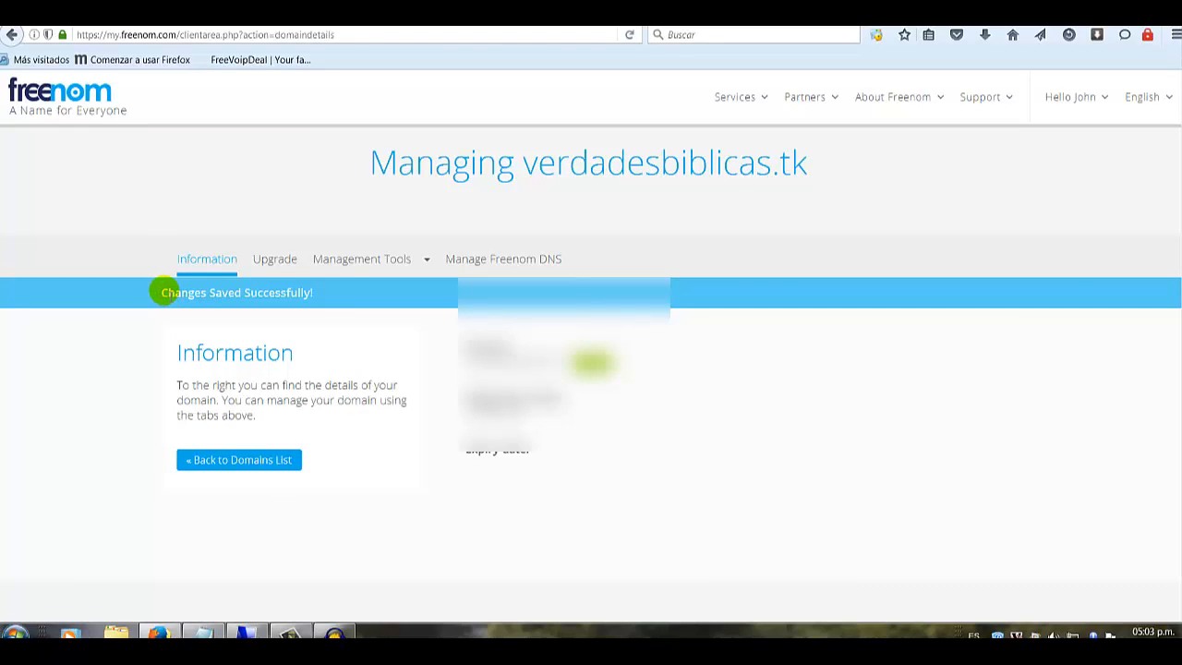
drag(215, 295, 310, 294)
click(457, 385)
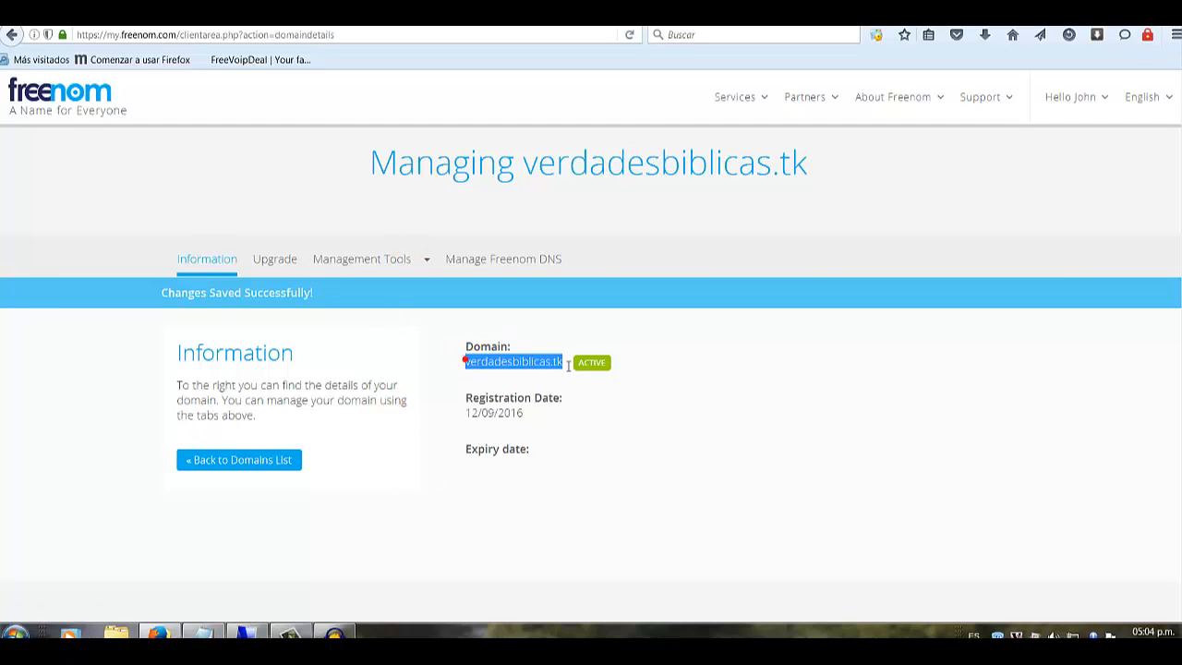
click(475, 364)
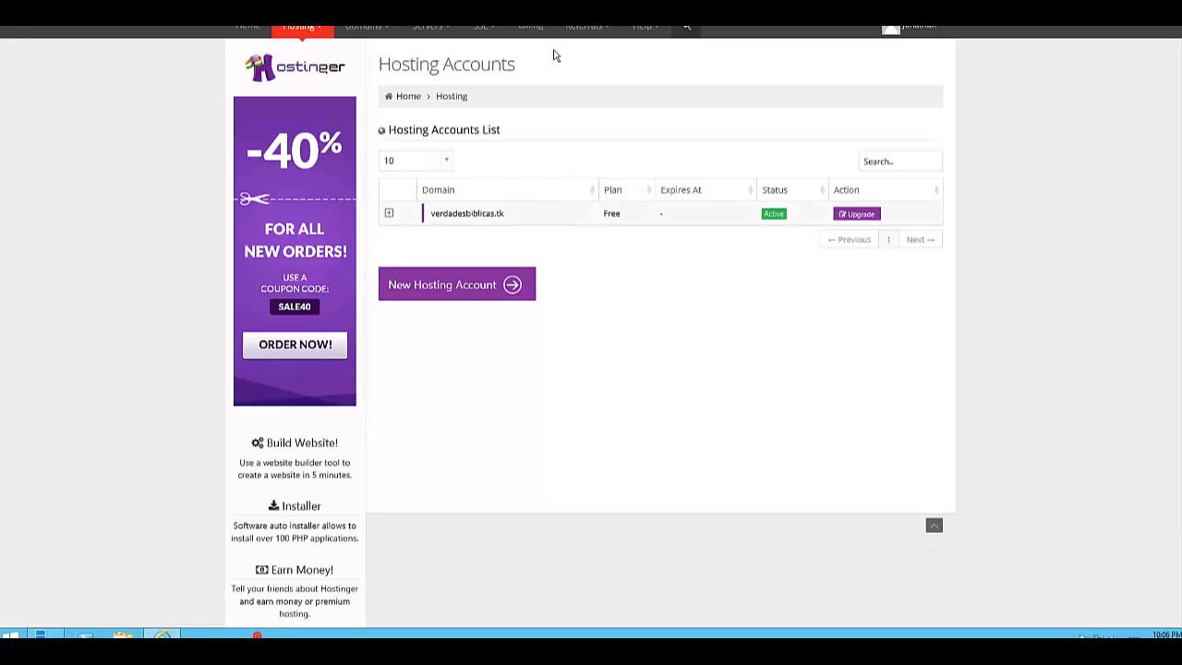
Expand the hosting account row and copy the domain name verdadesbiblicas.tk.
click(391, 218)
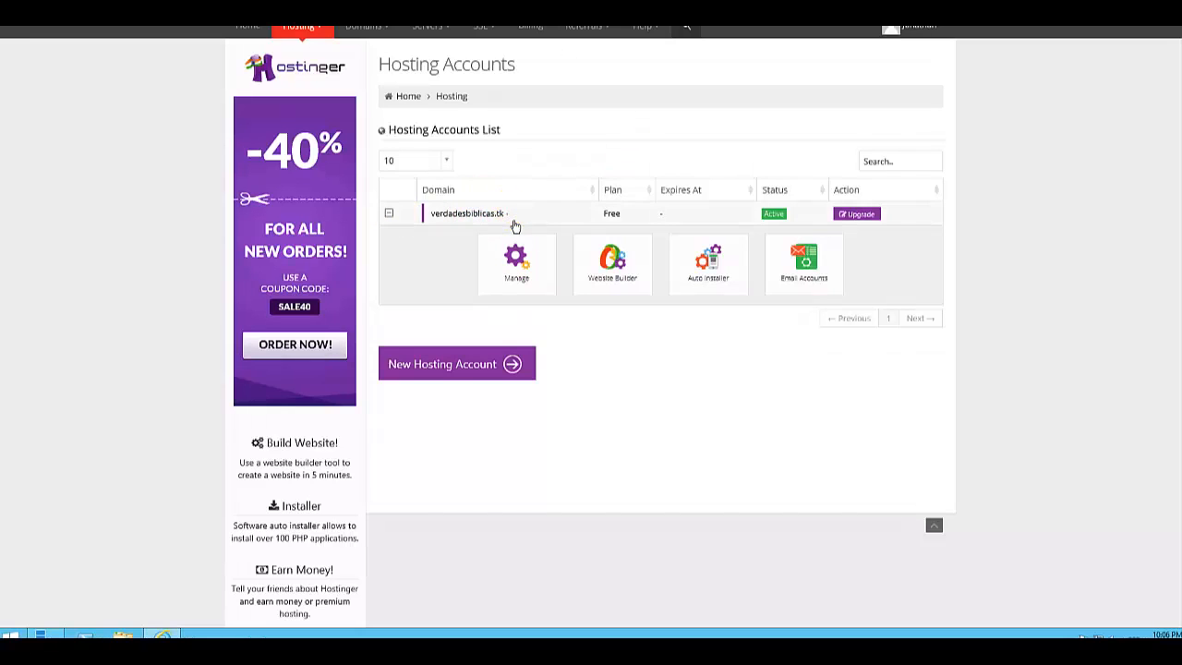
double_click(478, 227)
right_click(458, 221)
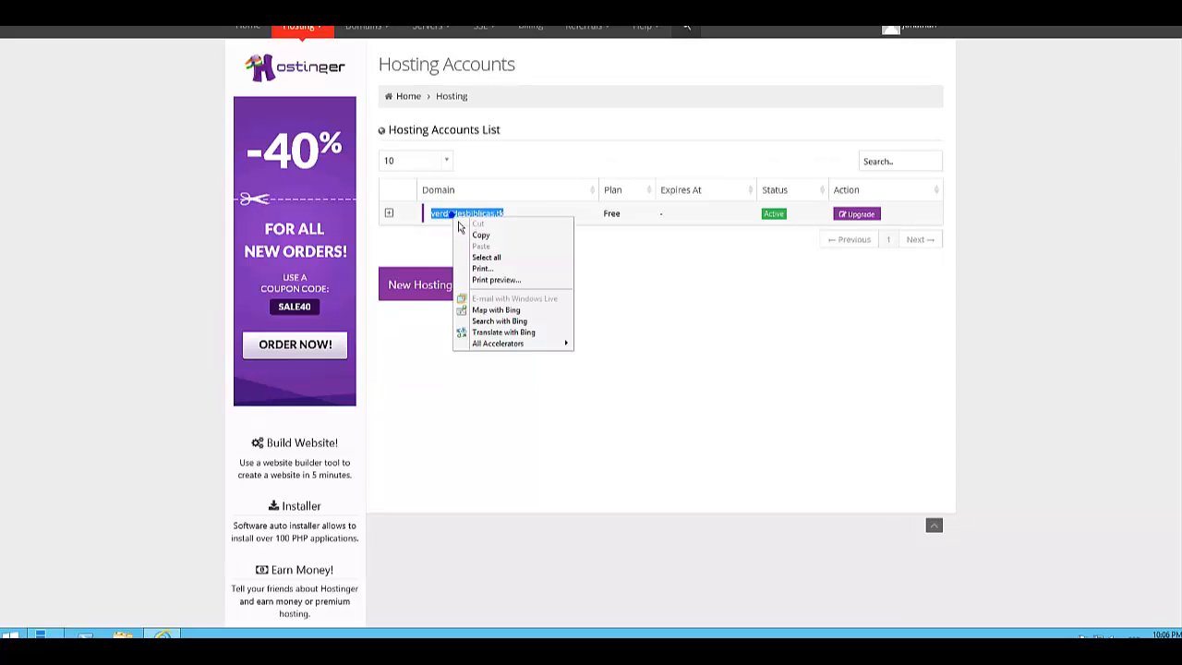
click(482, 236)
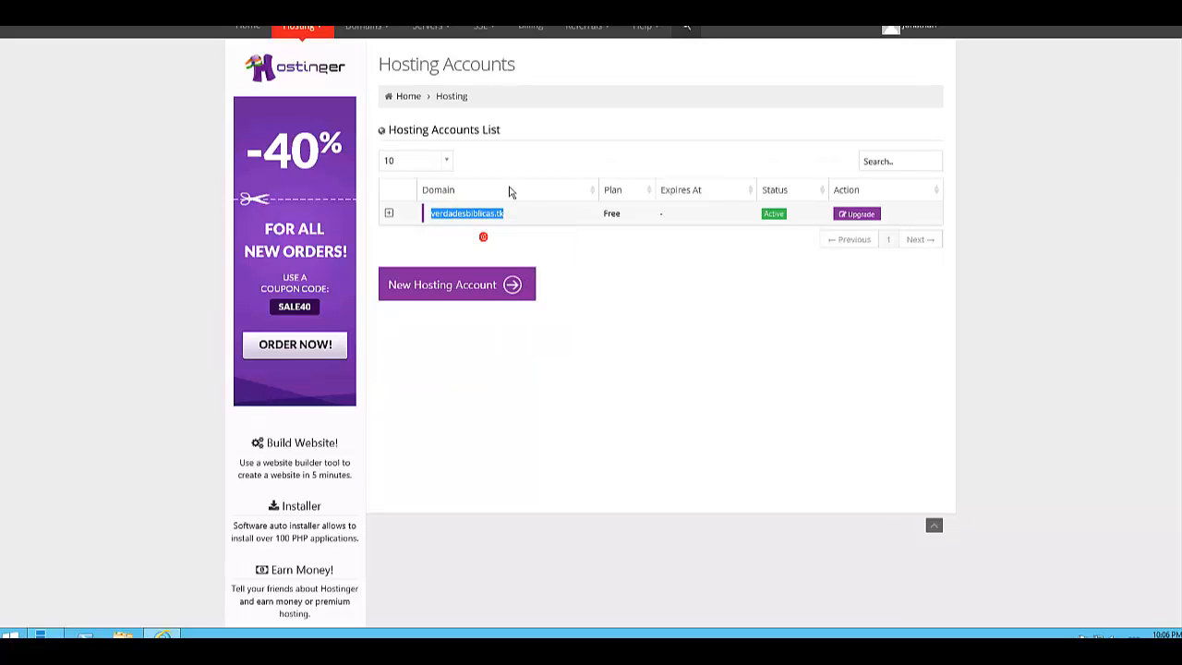
Open a new browser tab and load the pasted verdadesbiblicas.tk address.
key(ctrl+t)
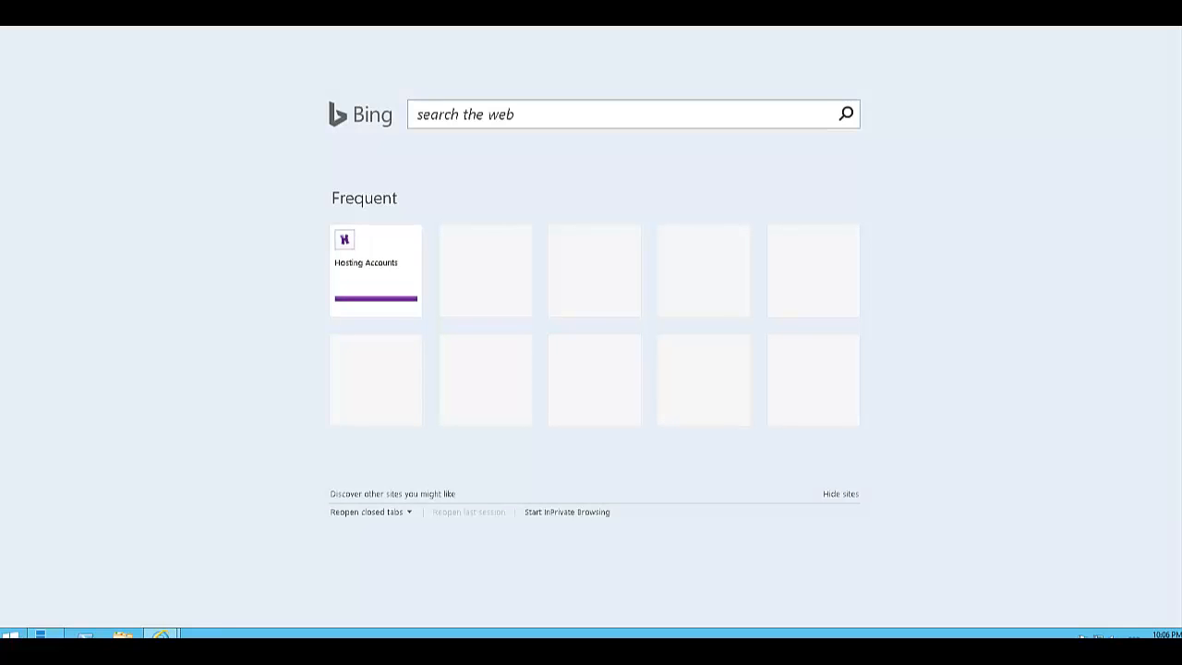
right_click(319, 19)
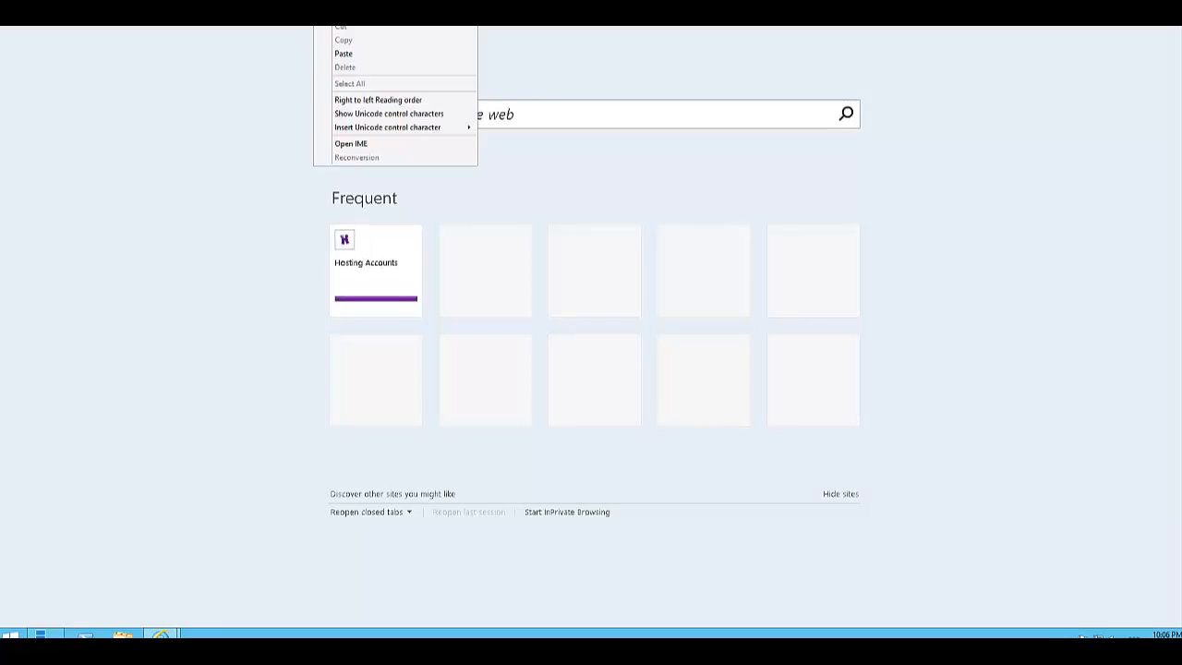
click(342, 51)
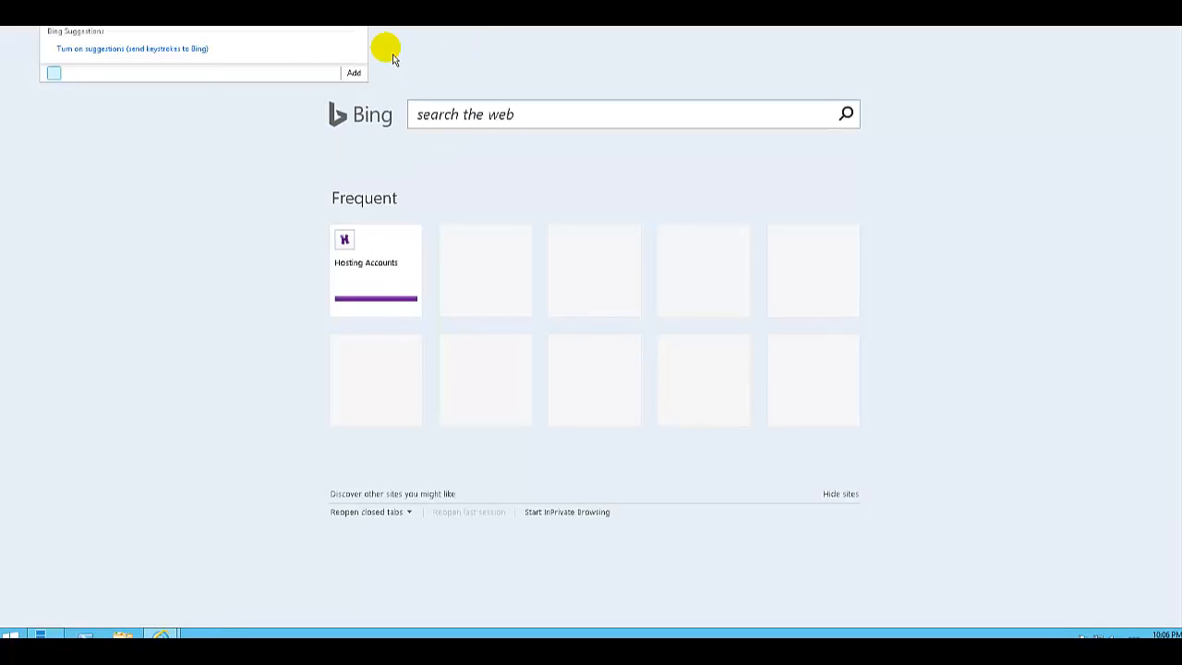
key(Return)
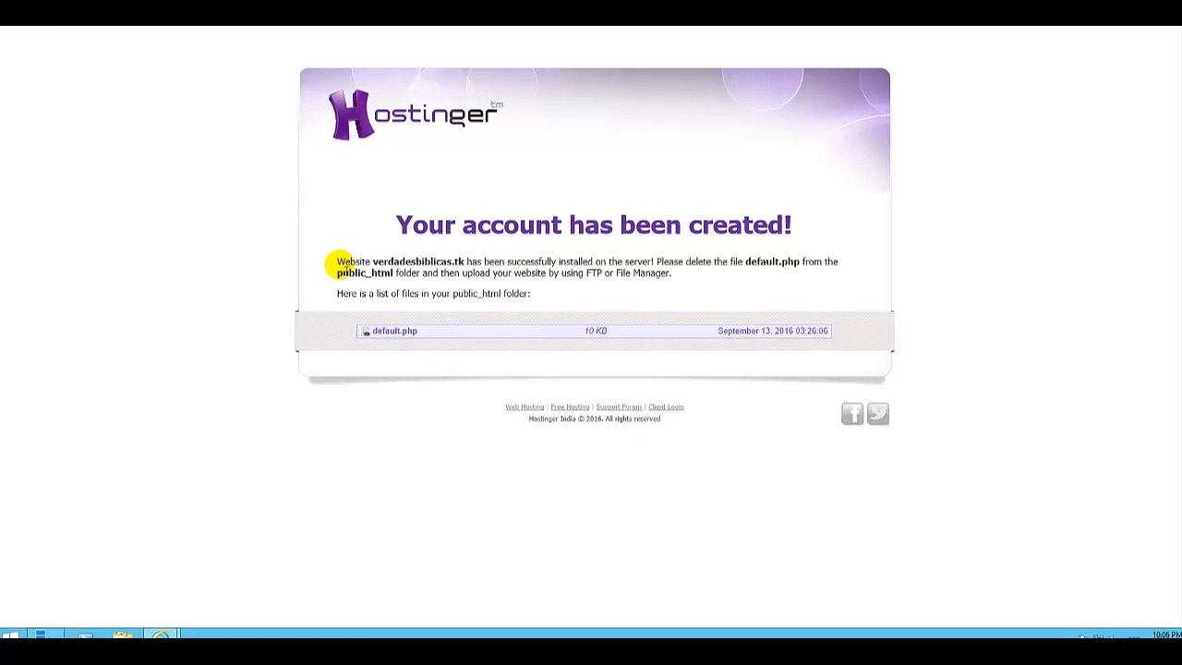
drag(440, 260, 656, 263)
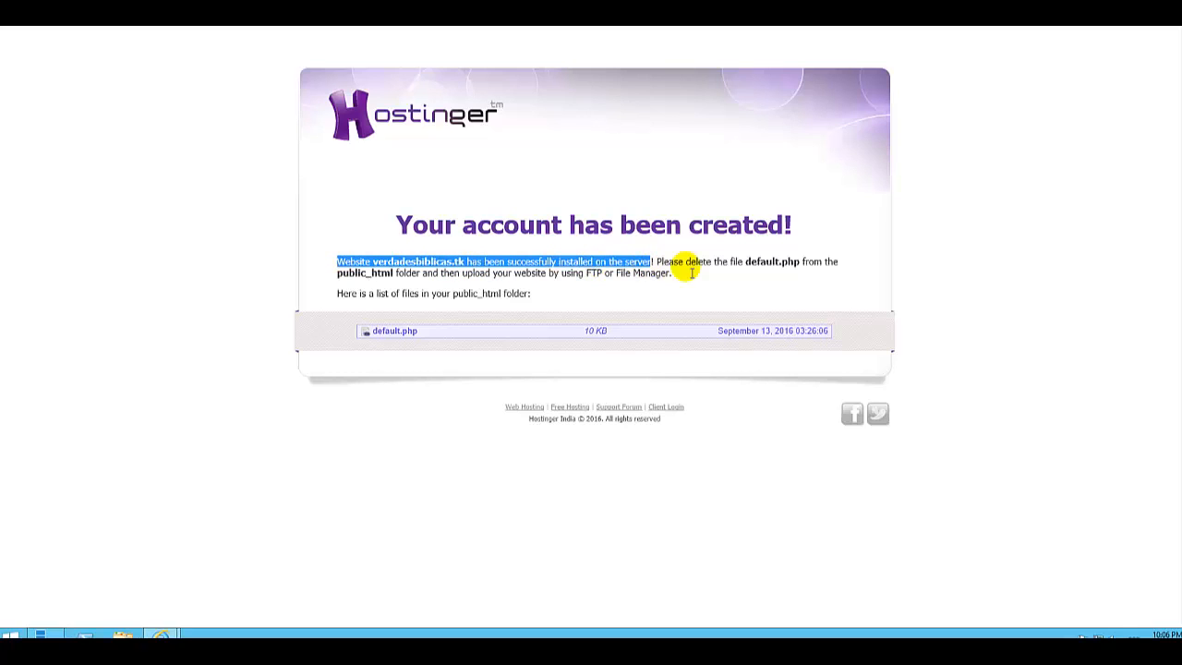
click(605, 286)
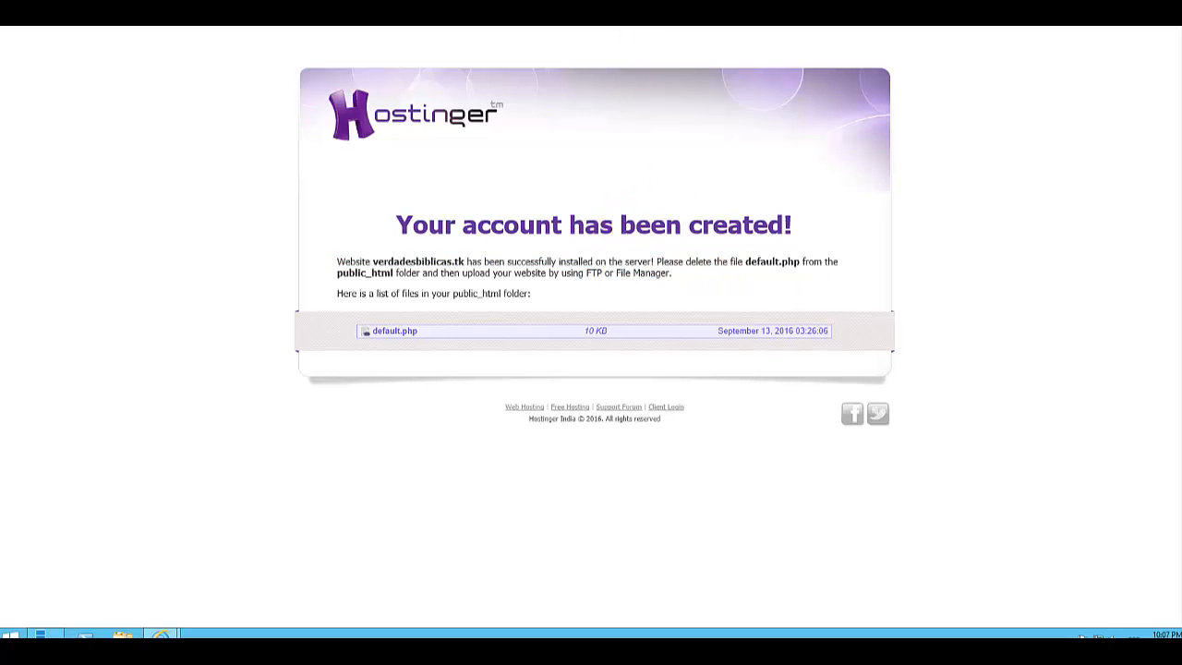
Return to the hosting accounts list, expand verdadesbiblicas.tk, and open its Email Accounts.
click(620, 15)
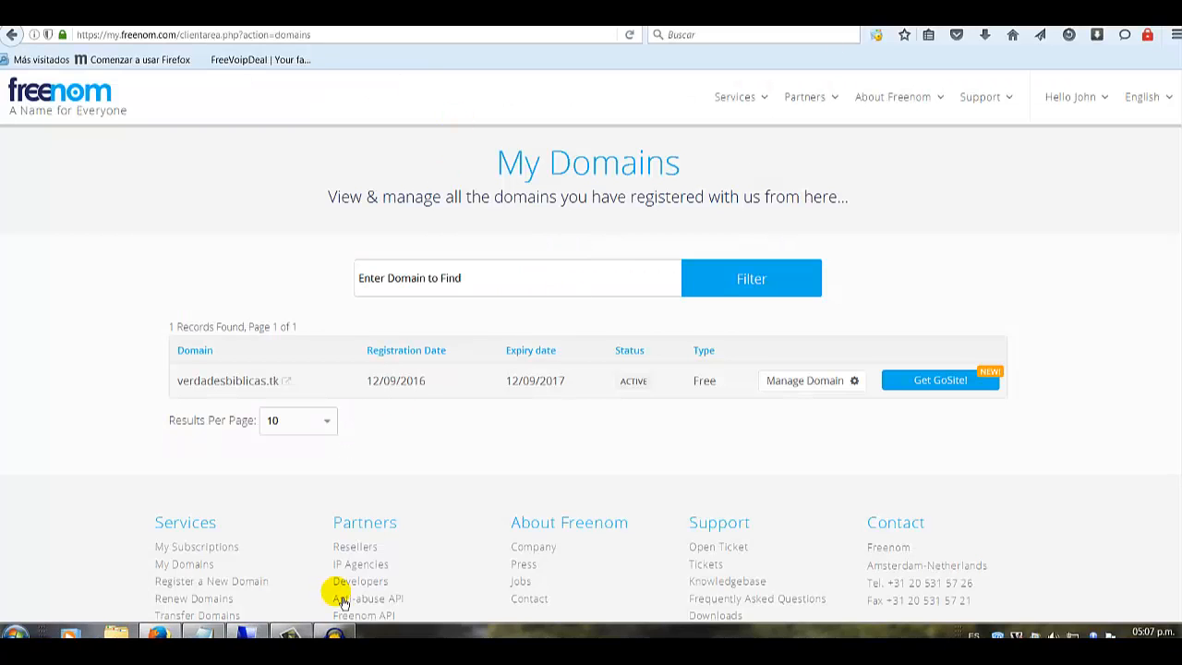
click(293, 632)
click(1149, 583)
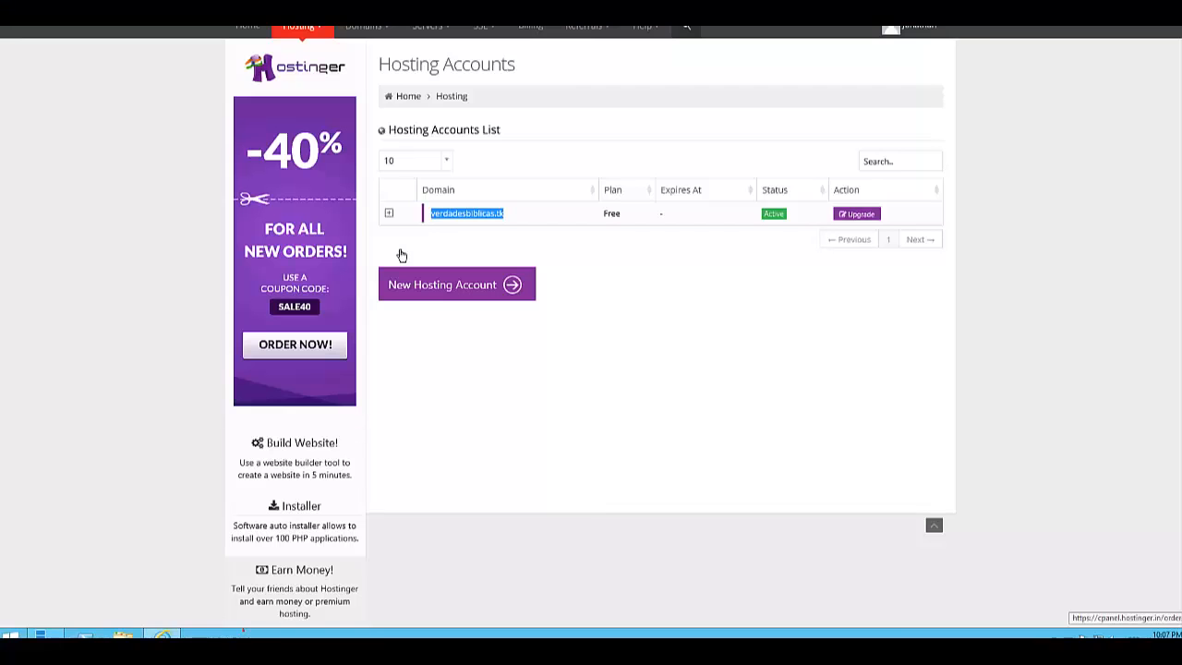
click(389, 215)
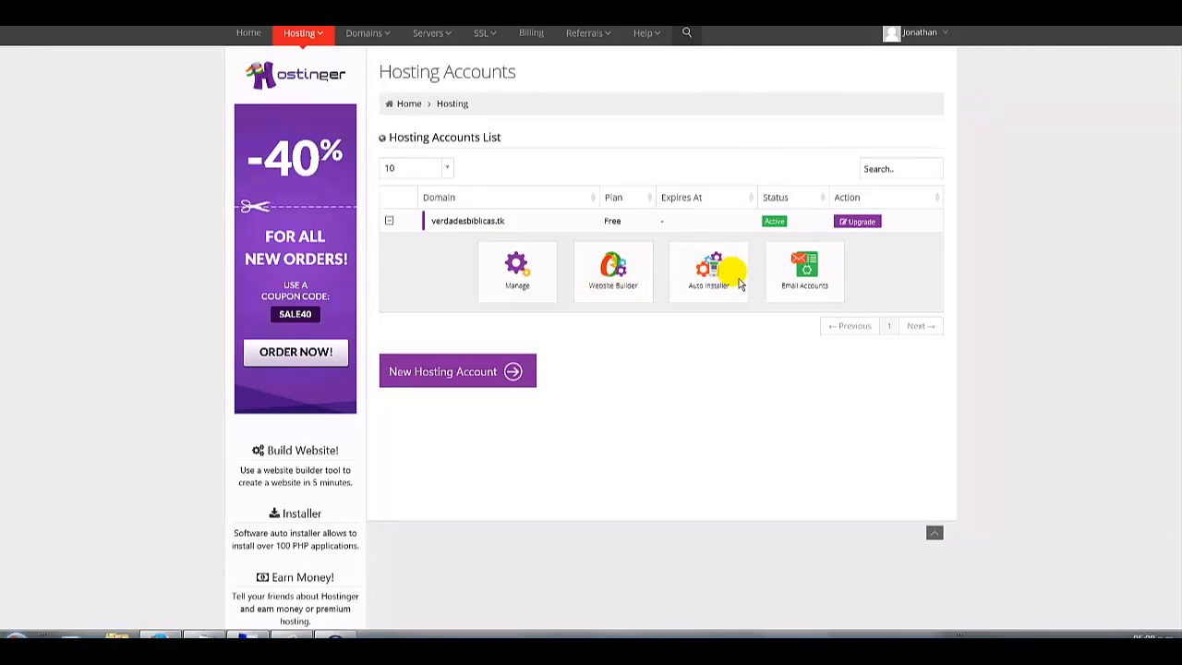
click(823, 276)
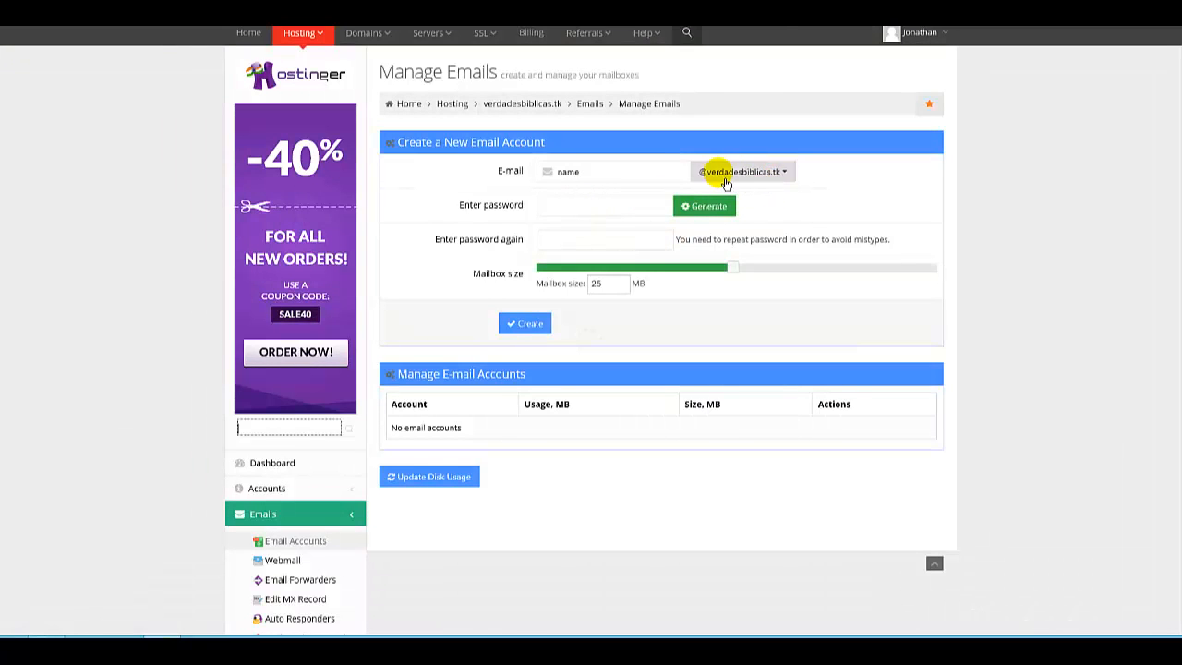
Check the domain choices for a new email address, then open the verdadesbiblicas.tk hosting account dashboard.
click(798, 177)
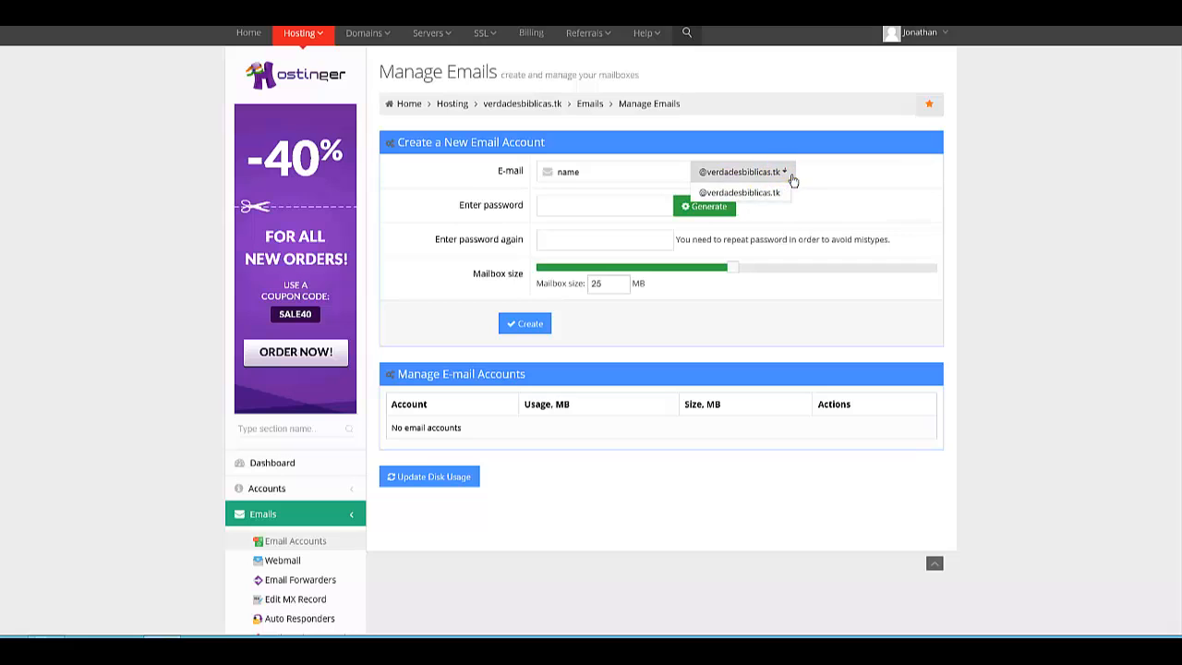
click(838, 190)
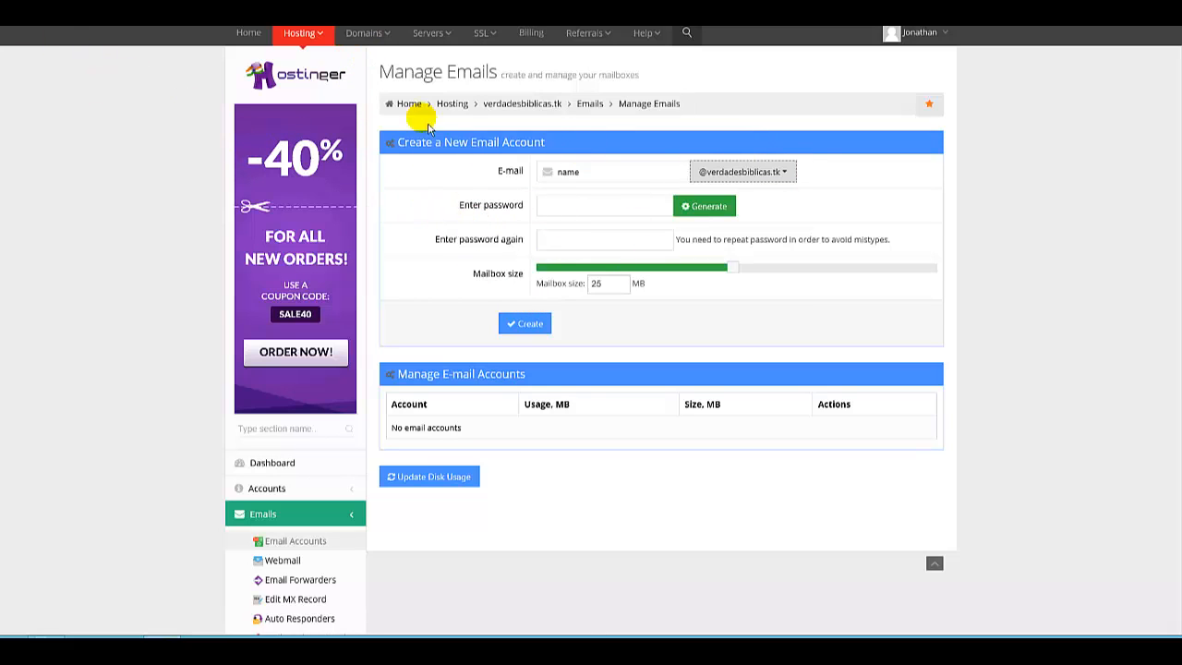
click(322, 40)
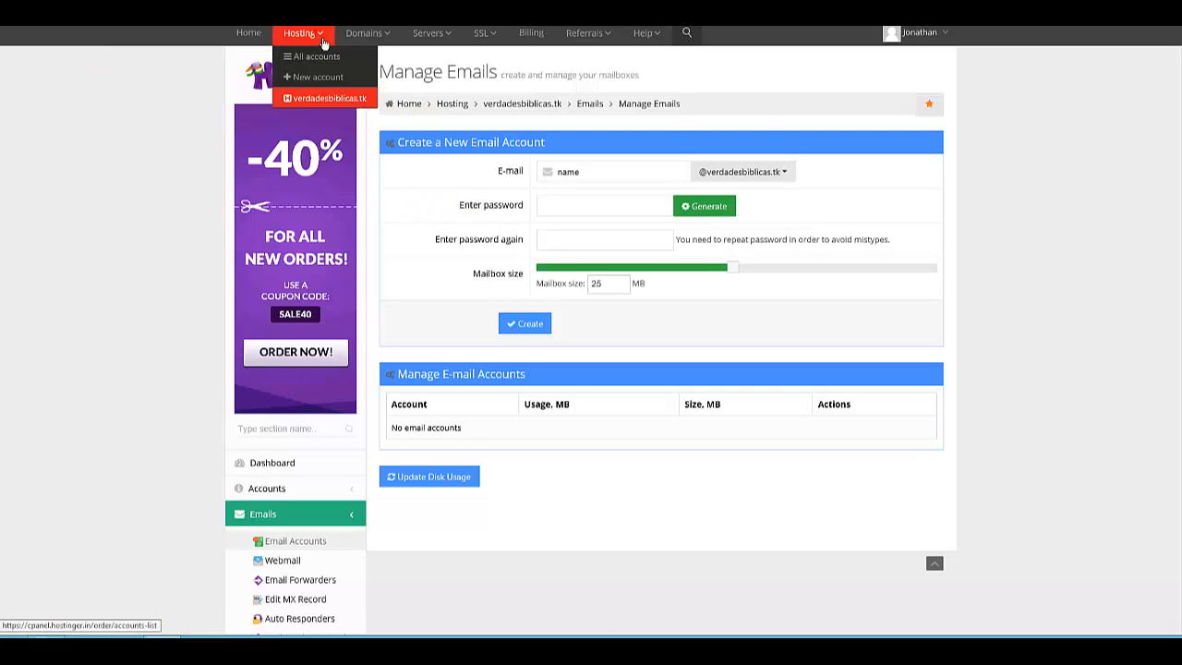
click(319, 94)
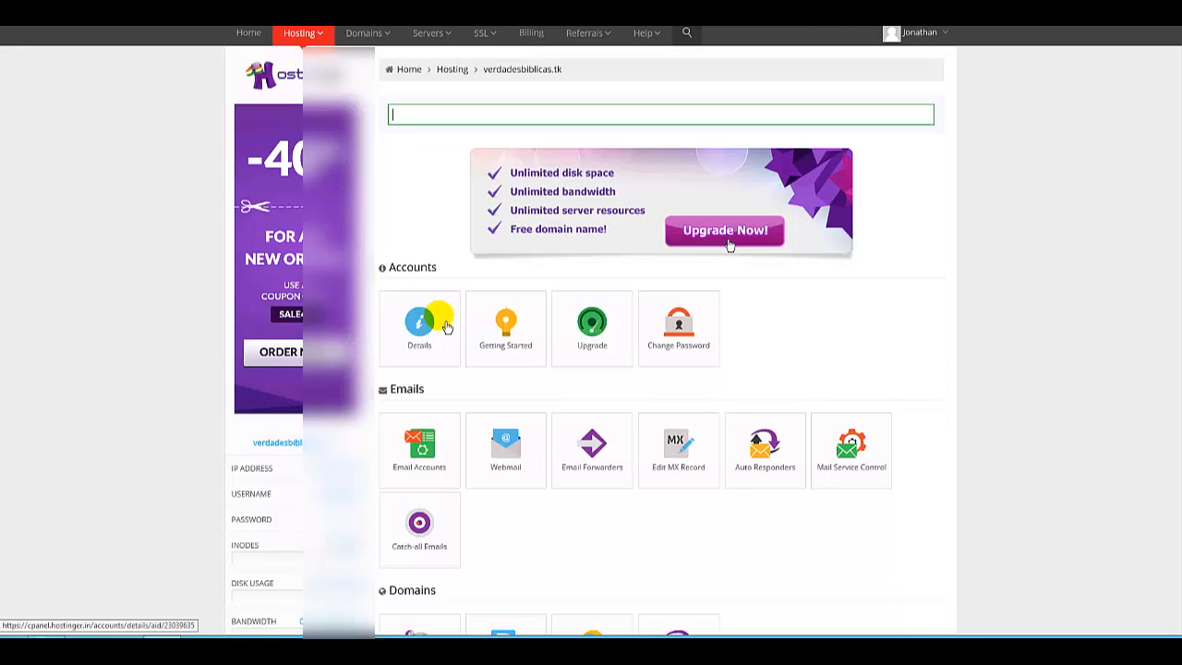
Scroll through the hosting dashboard to examine its tool sections and account details.
scroll(446, 327, down, 1)
scroll(446, 333, down, 1)
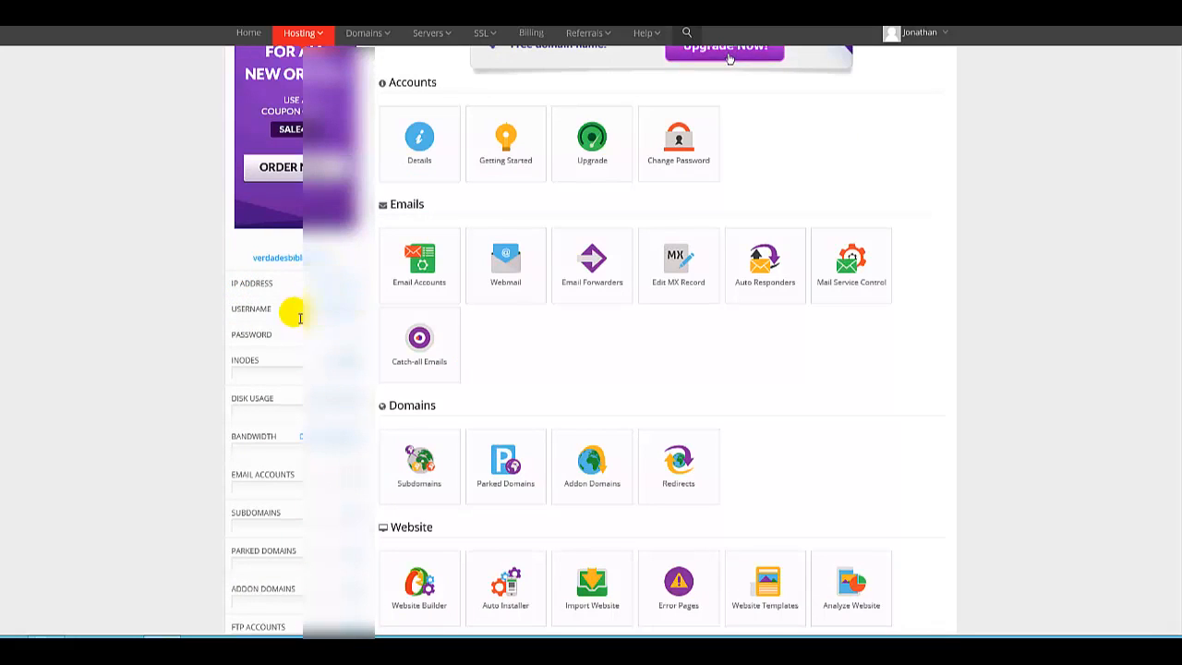
scroll(277, 314, down, 2)
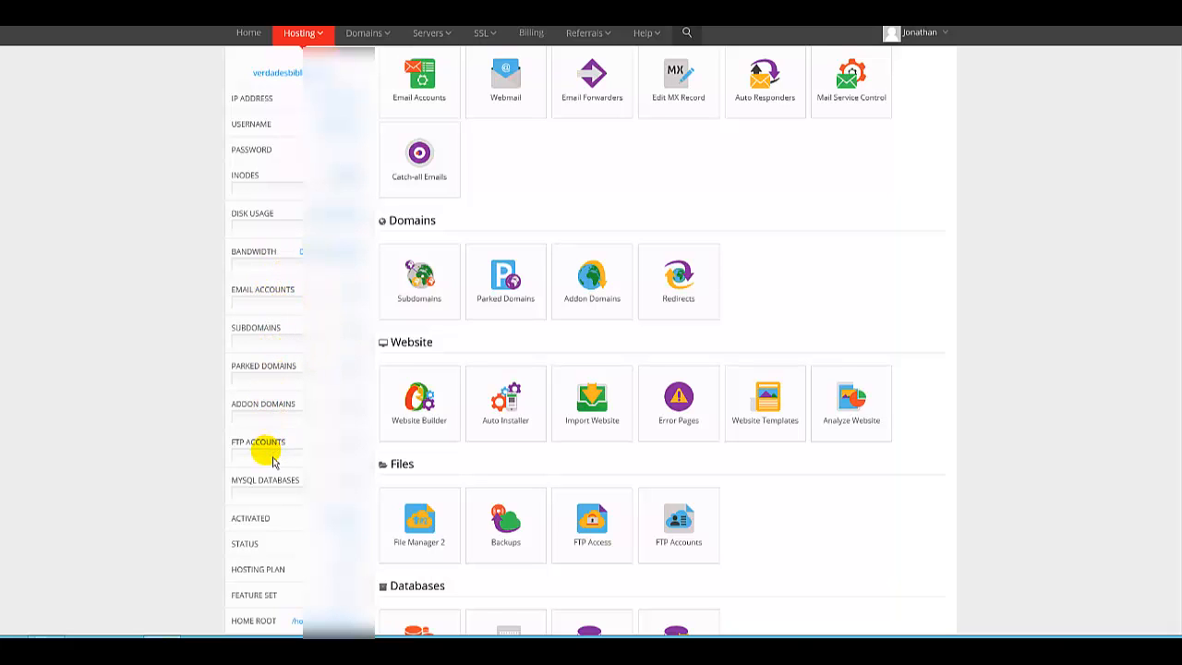
scroll(273, 456, down, 1)
scroll(231, 434, down, 1)
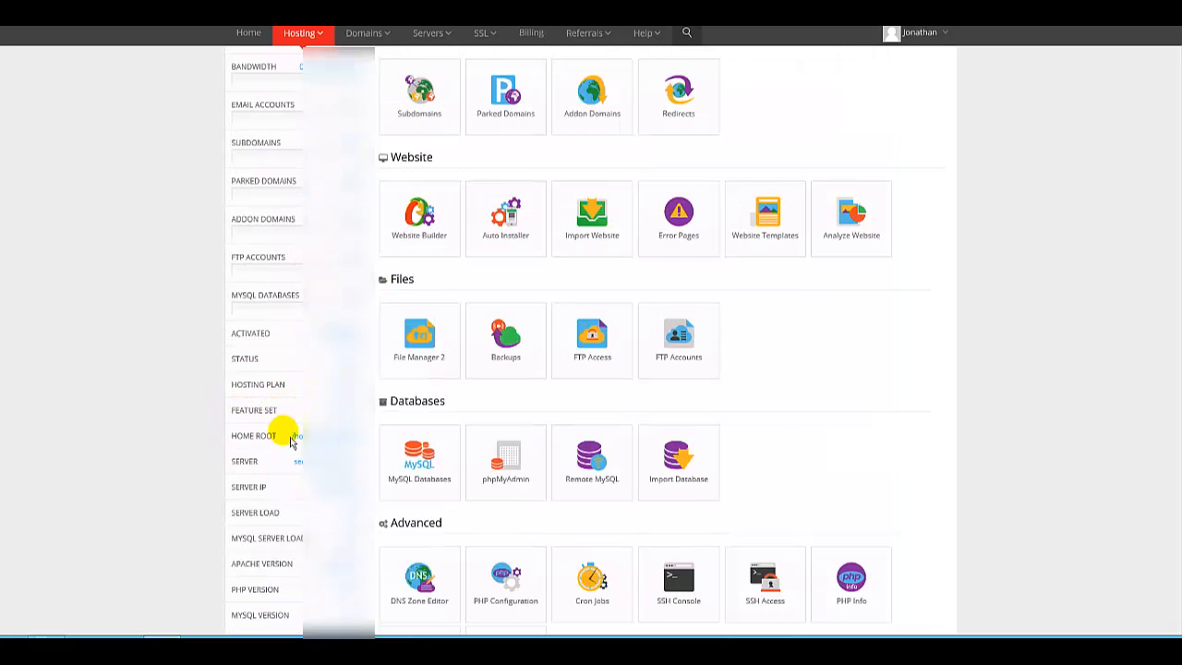
scroll(238, 455, down, 2)
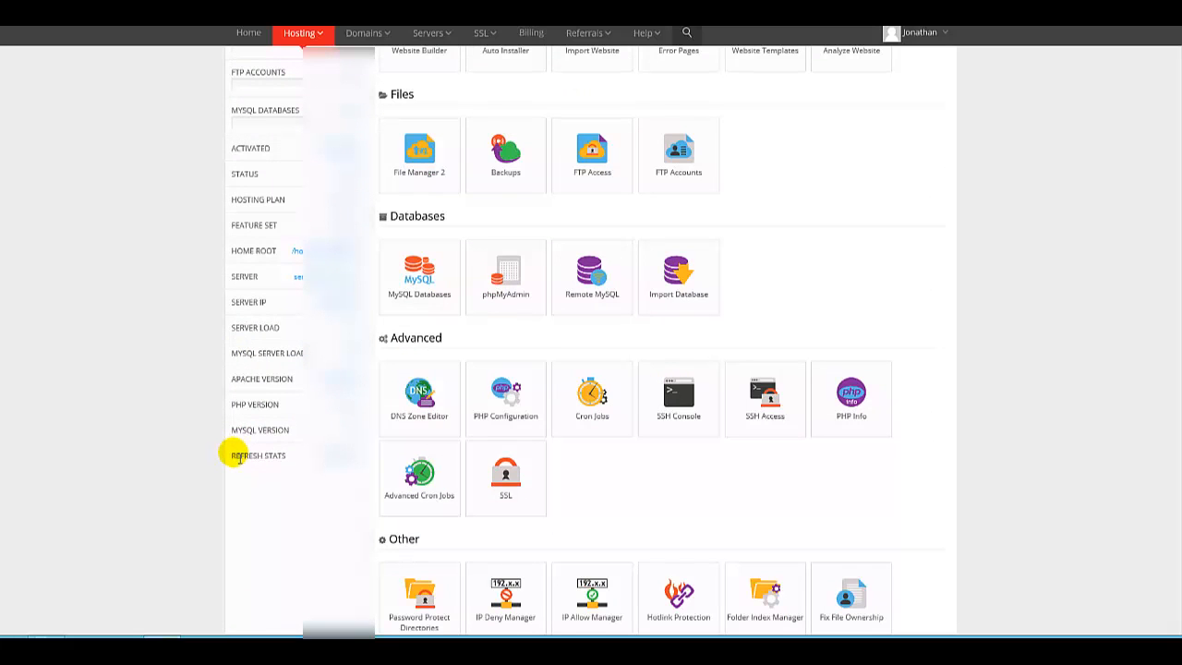
scroll(238, 455, up, 3)
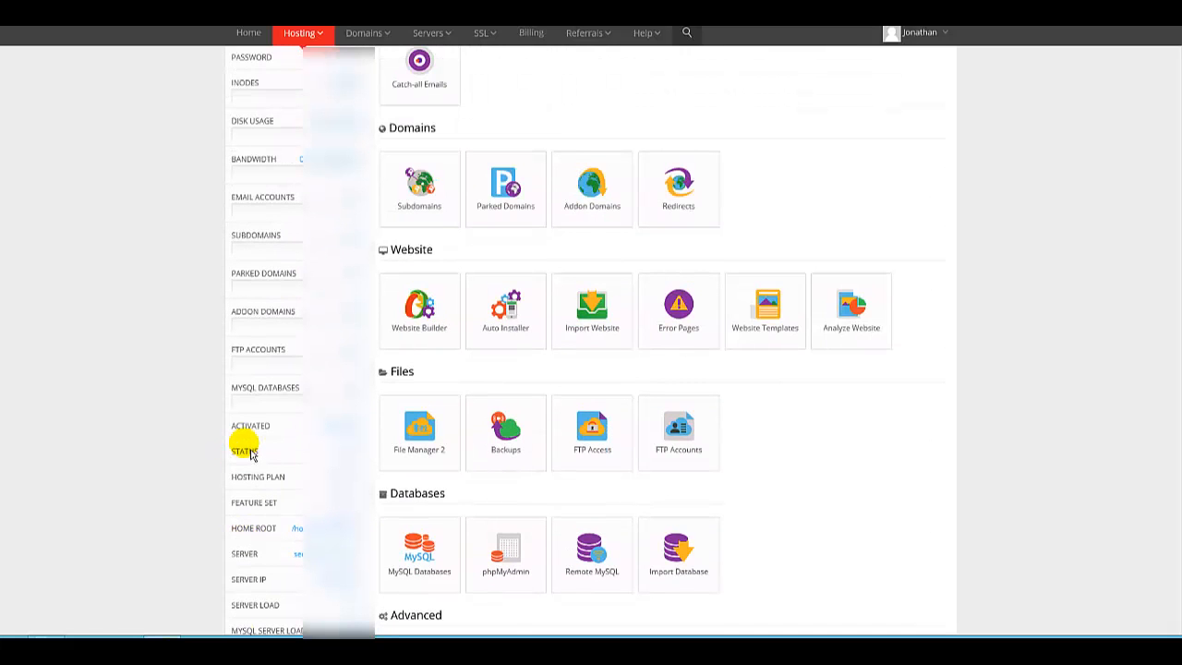
scroll(264, 429, up, 2)
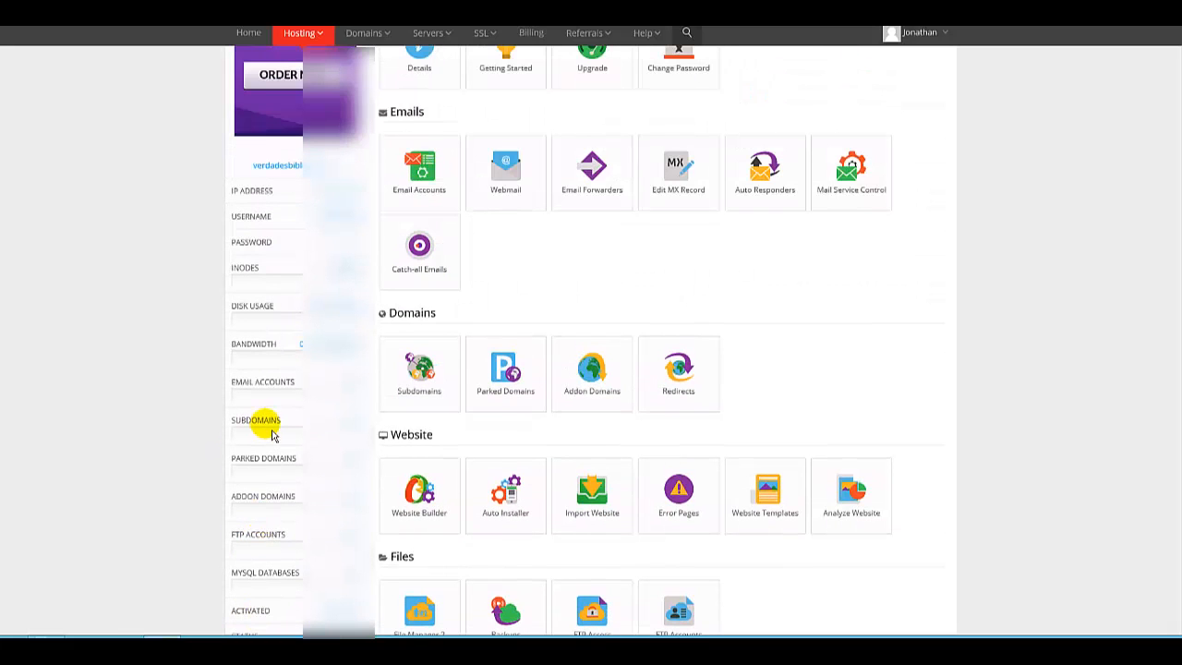
scroll(277, 423, up, 1)
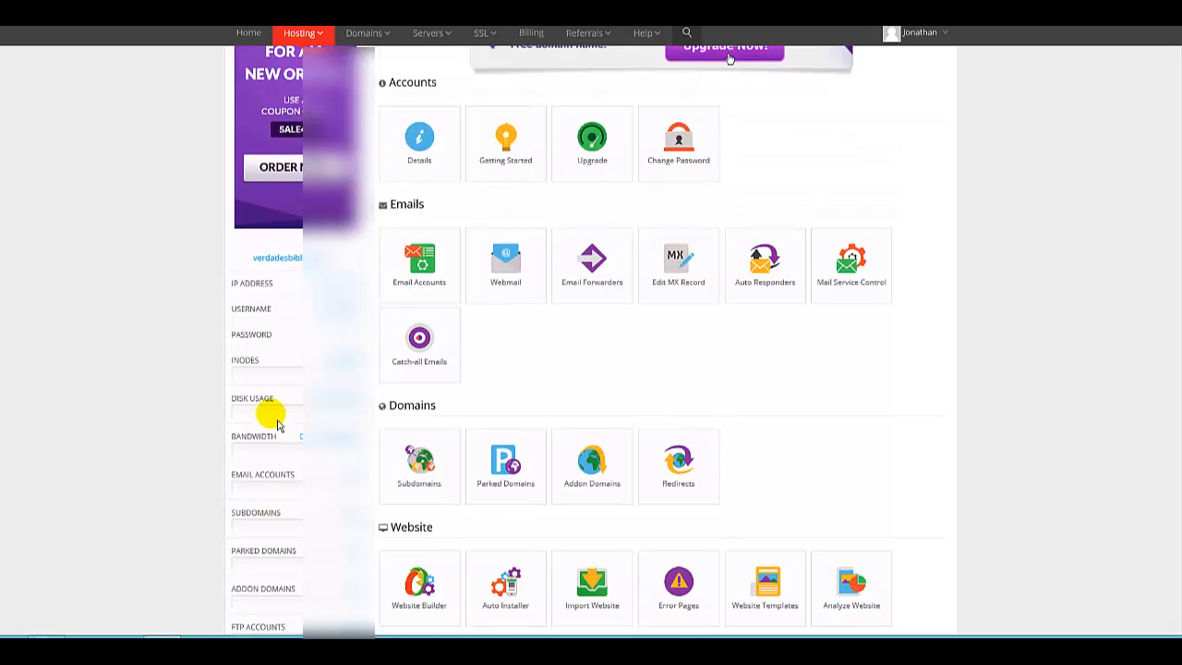
scroll(281, 420, down, 2)
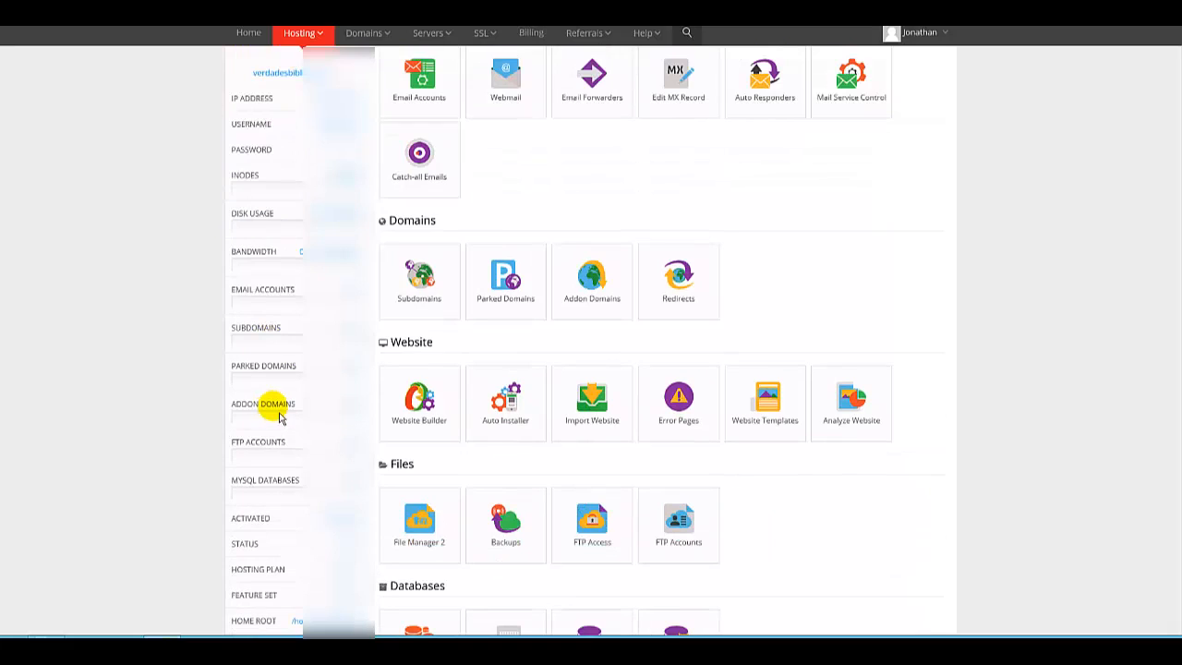
scroll(288, 407, up, 4)
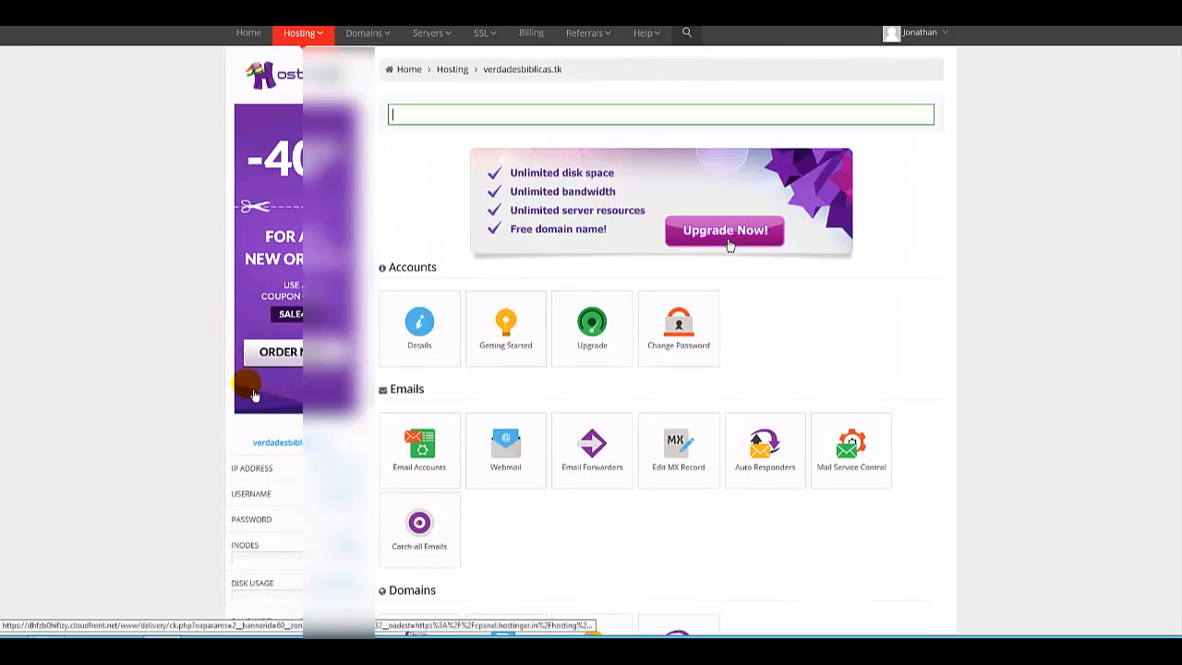
scroll(250, 392, down, 2)
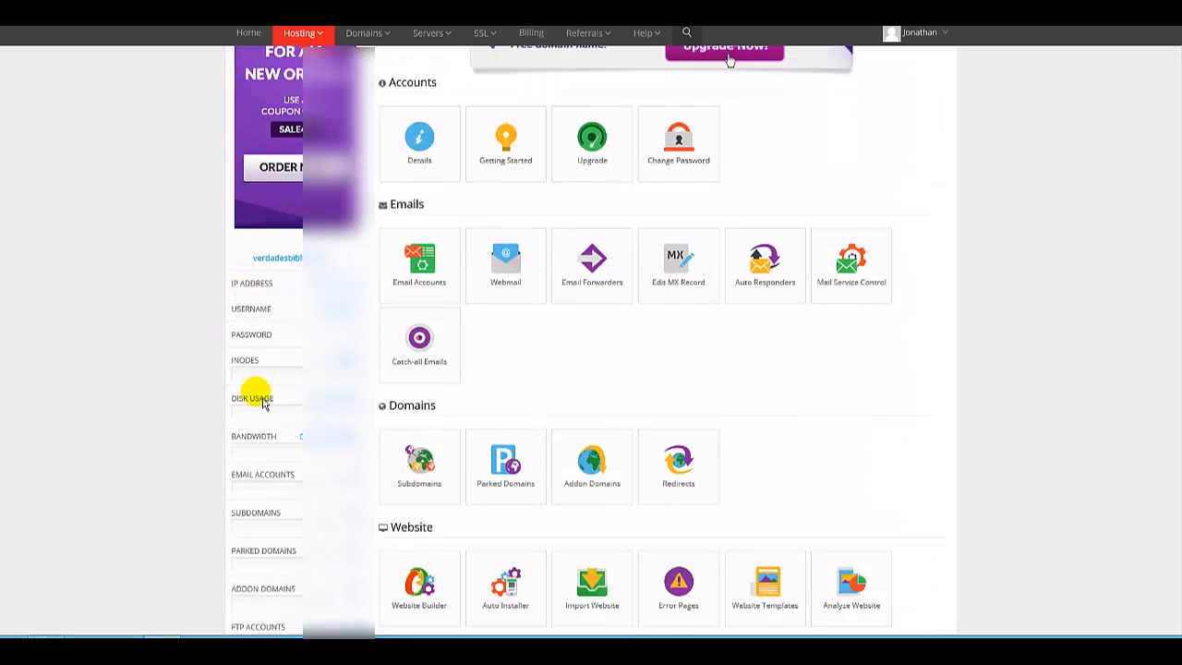
scroll(263, 402, down, 1)
scroll(264, 401, down, 1)
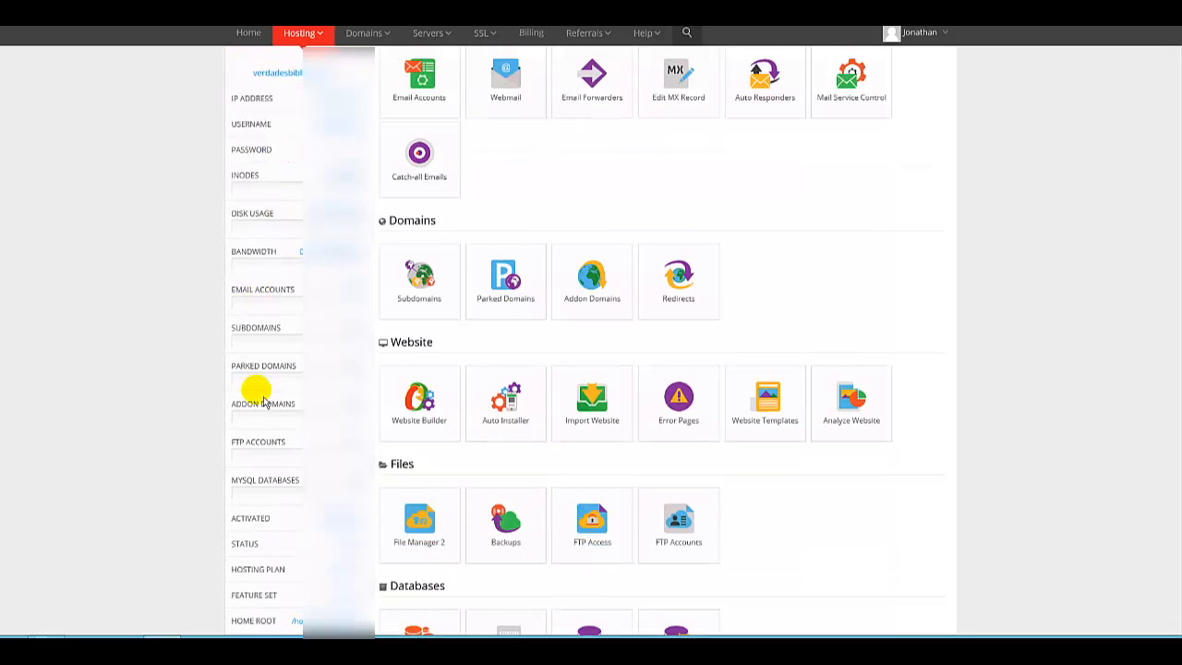
scroll(263, 402, down, 1)
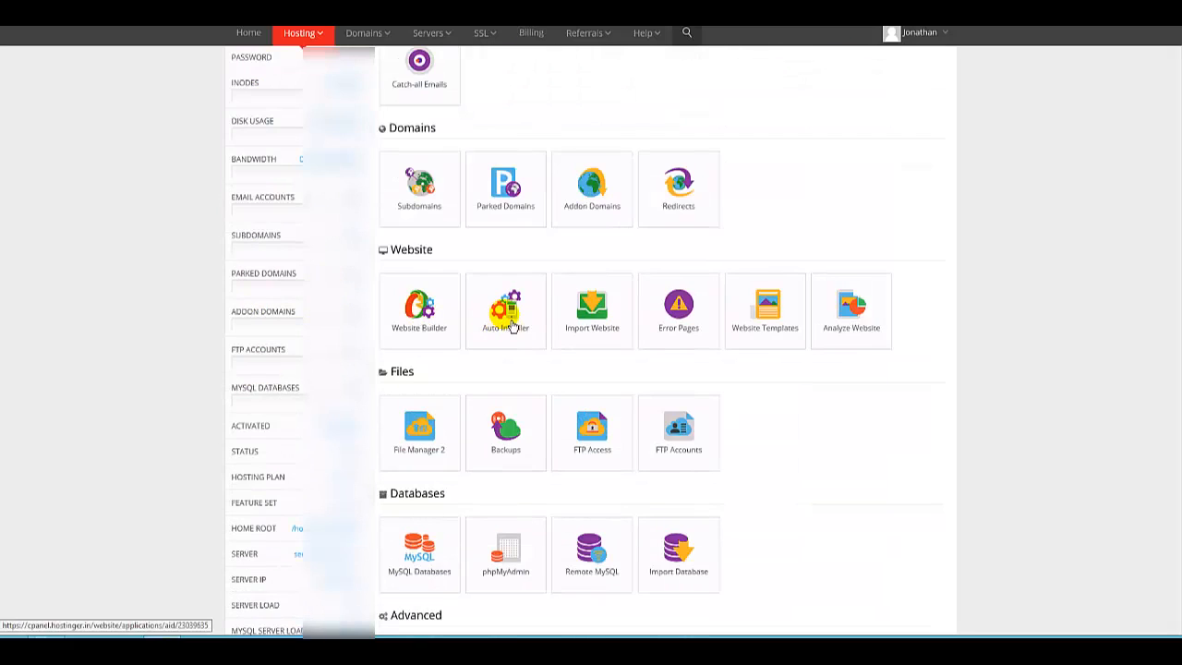
Open the Auto Installer and browse the list of installable applications.
click(513, 327)
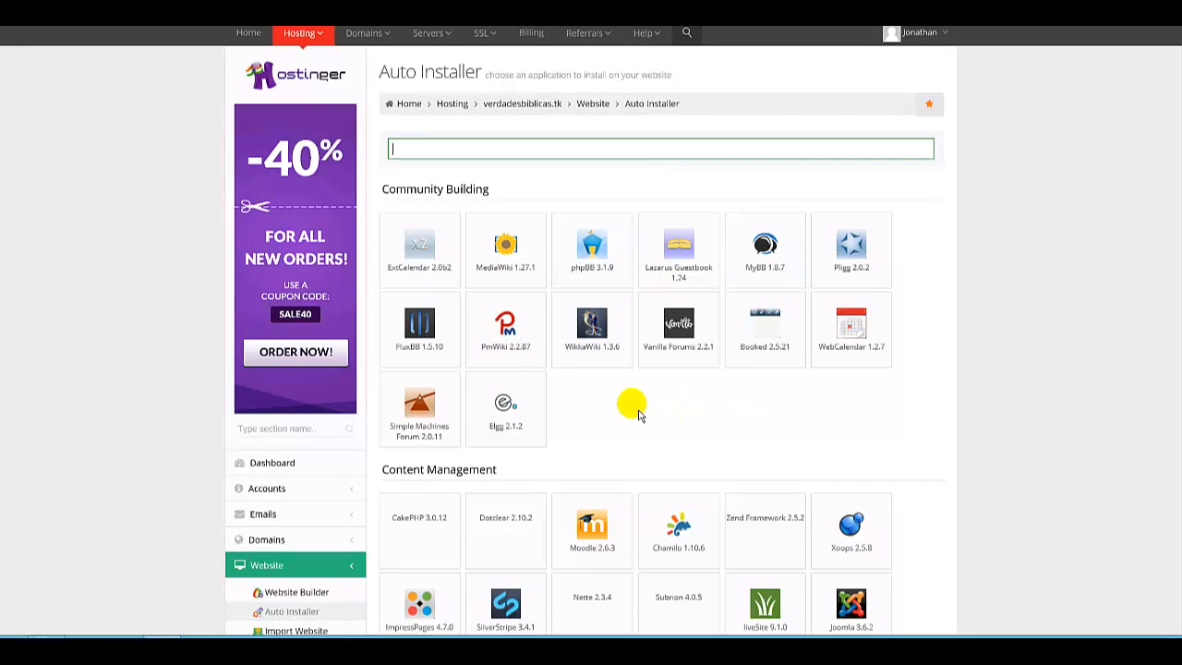
scroll(645, 411, down, 1)
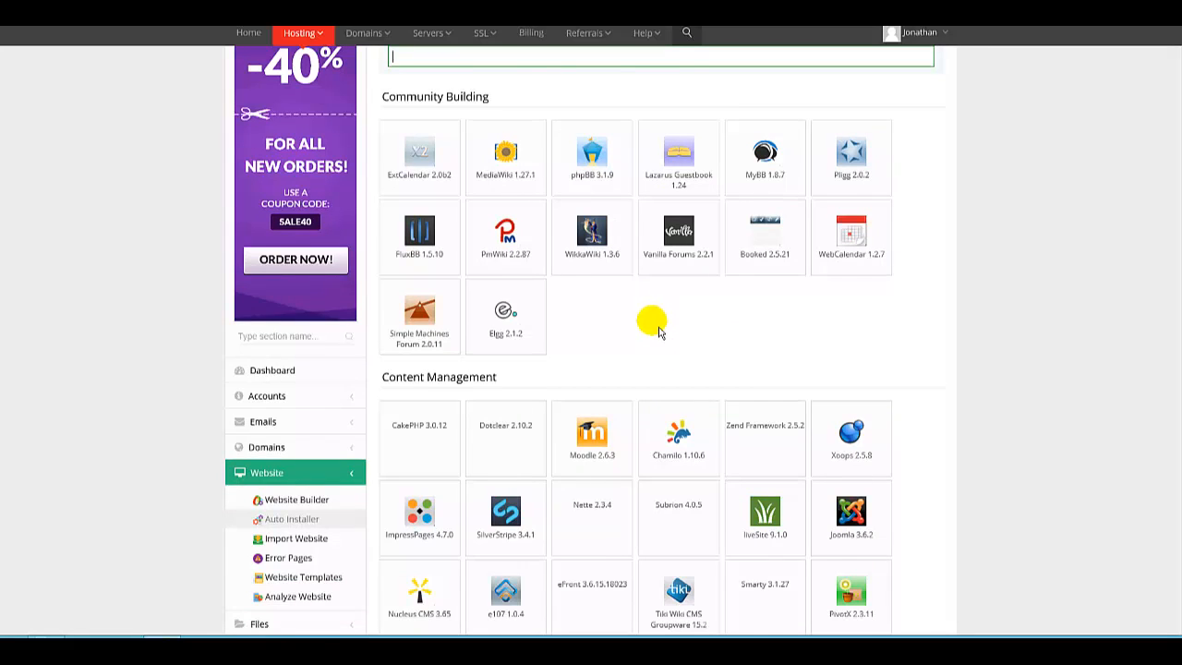
scroll(654, 326, up, 1)
scroll(613, 333, down, 2)
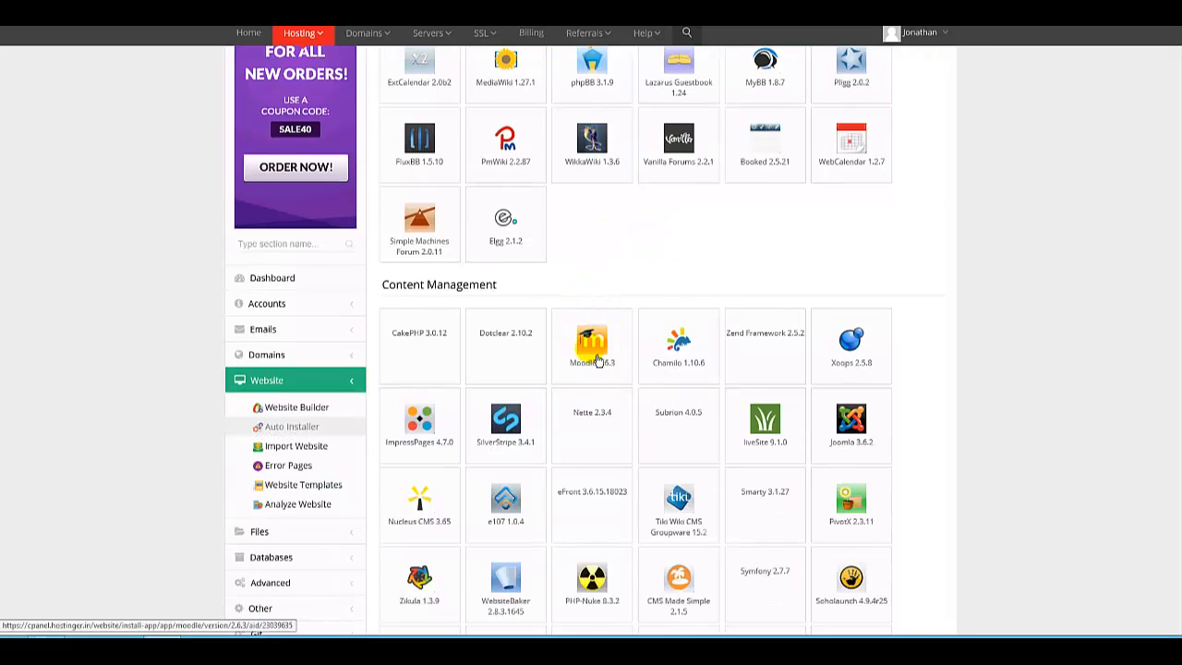
scroll(601, 323, down, 1)
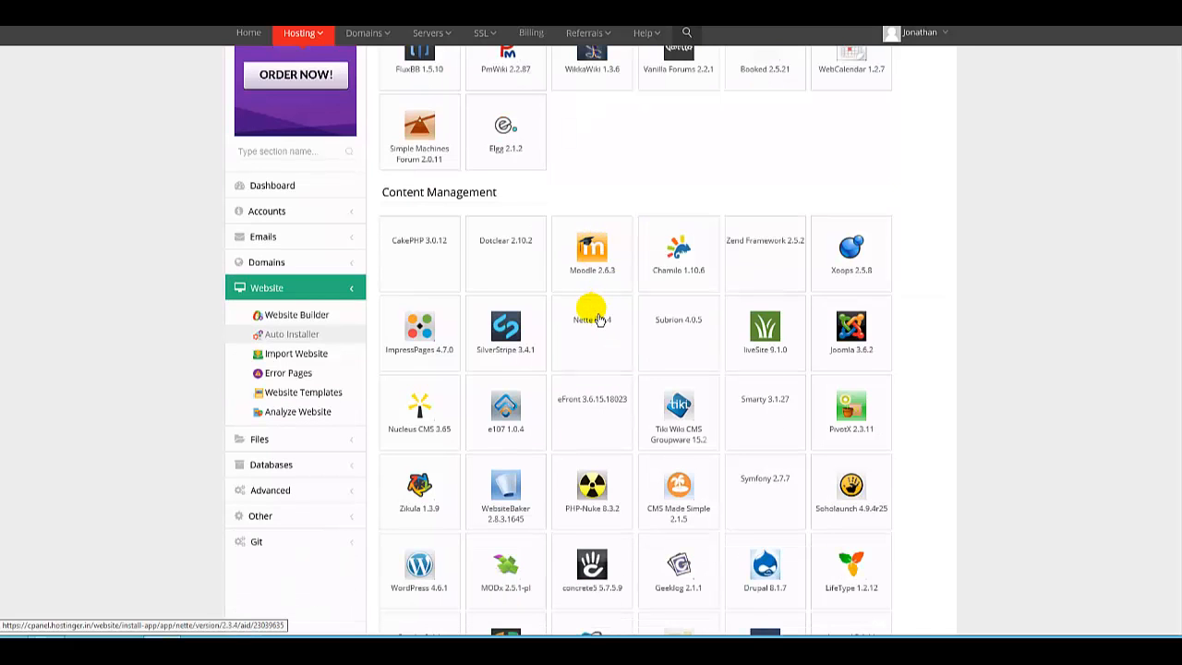
scroll(591, 397, down, 1)
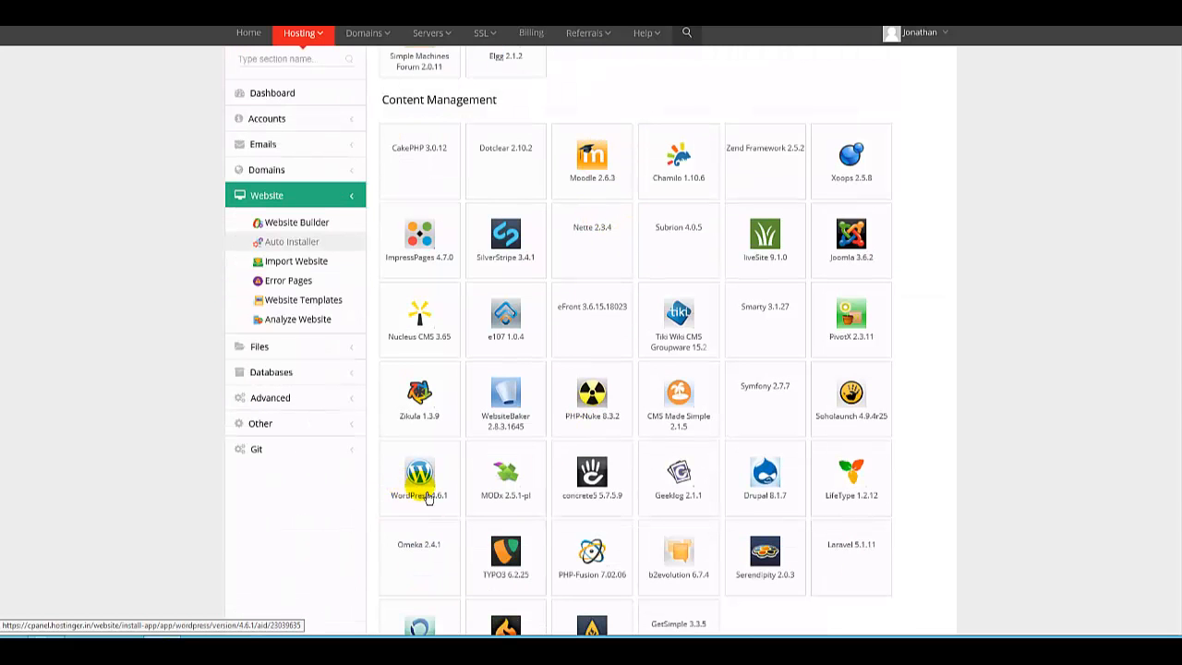
scroll(418, 494, down, 2)
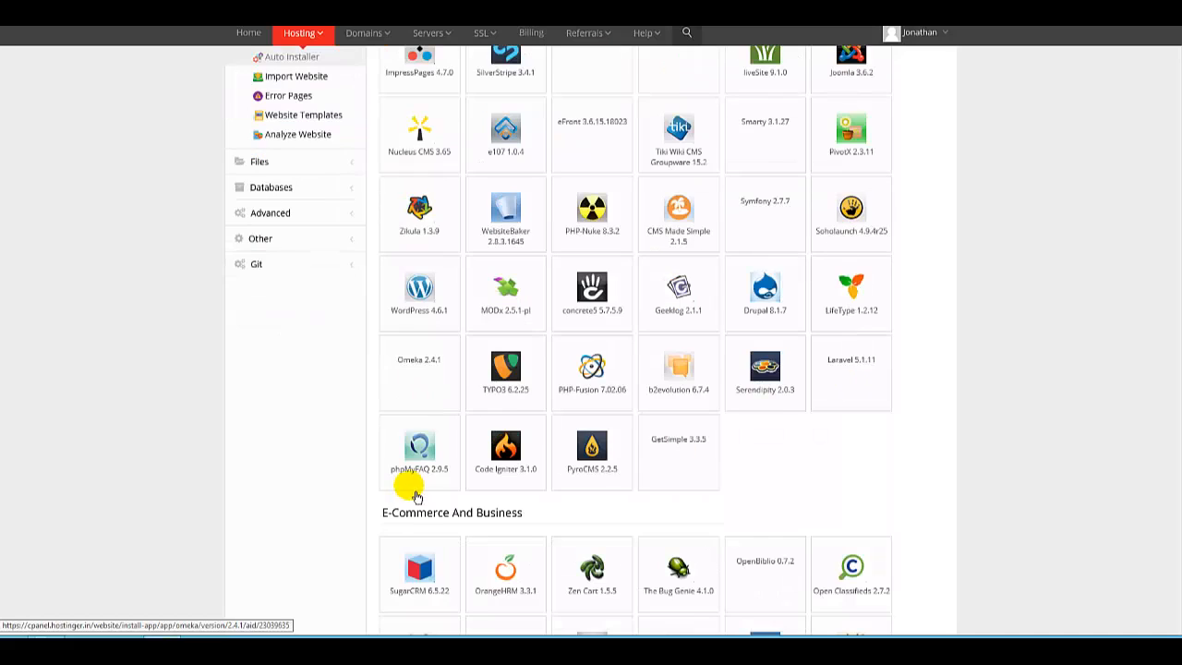
scroll(374, 494, down, 1)
scroll(367, 500, down, 1)
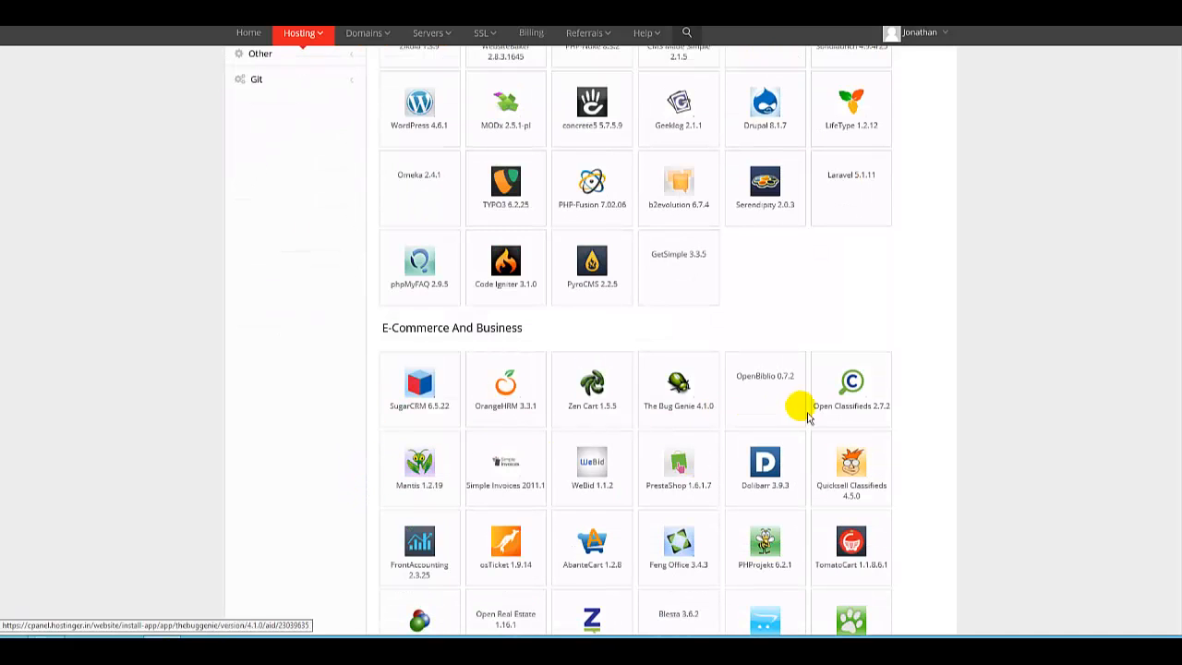
scroll(747, 443, down, 2)
scroll(746, 449, down, 4)
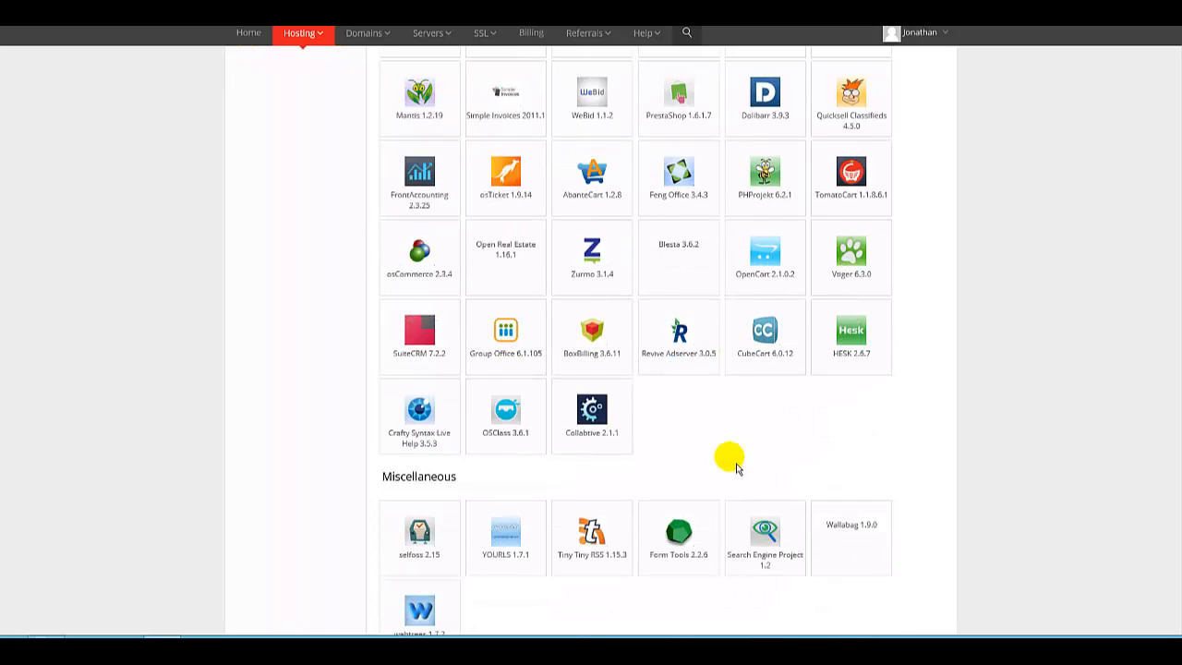
scroll(702, 499, down, 2)
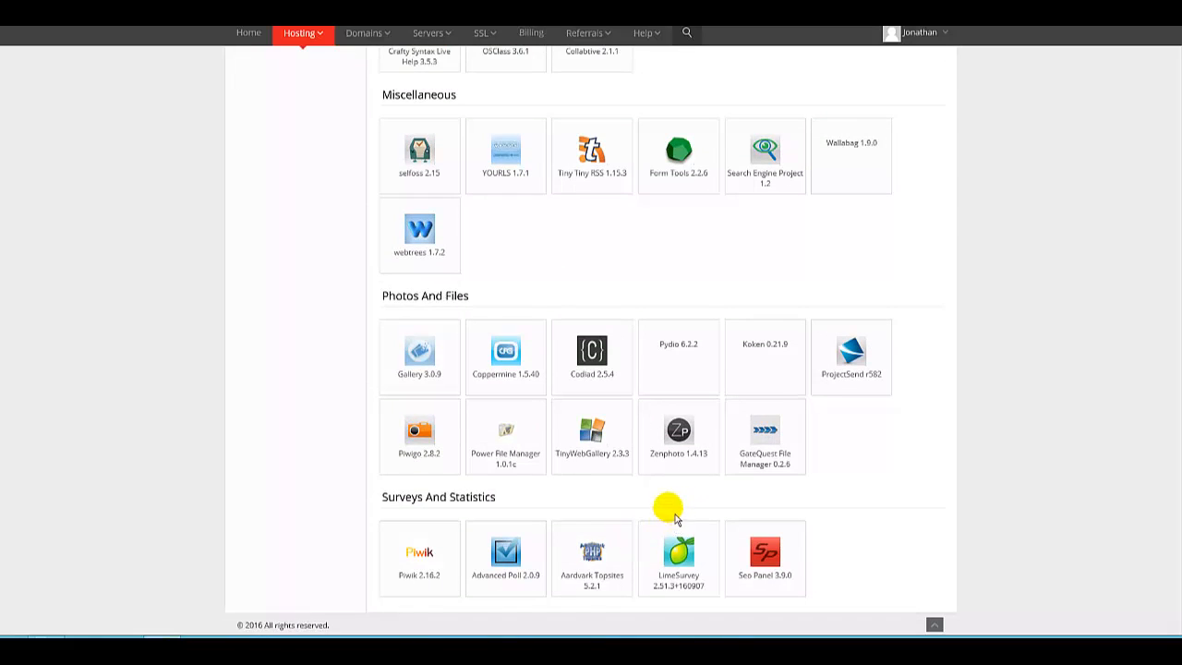
scroll(670, 508, up, 8)
scroll(661, 504, up, 6)
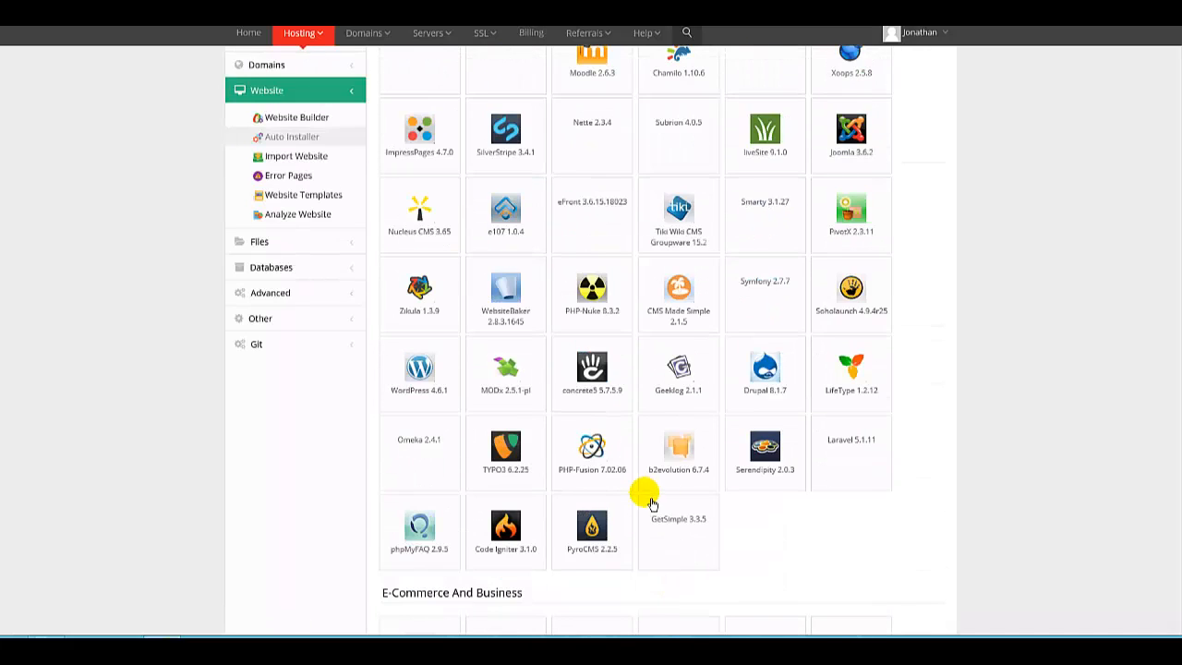
scroll(554, 438, down, 2)
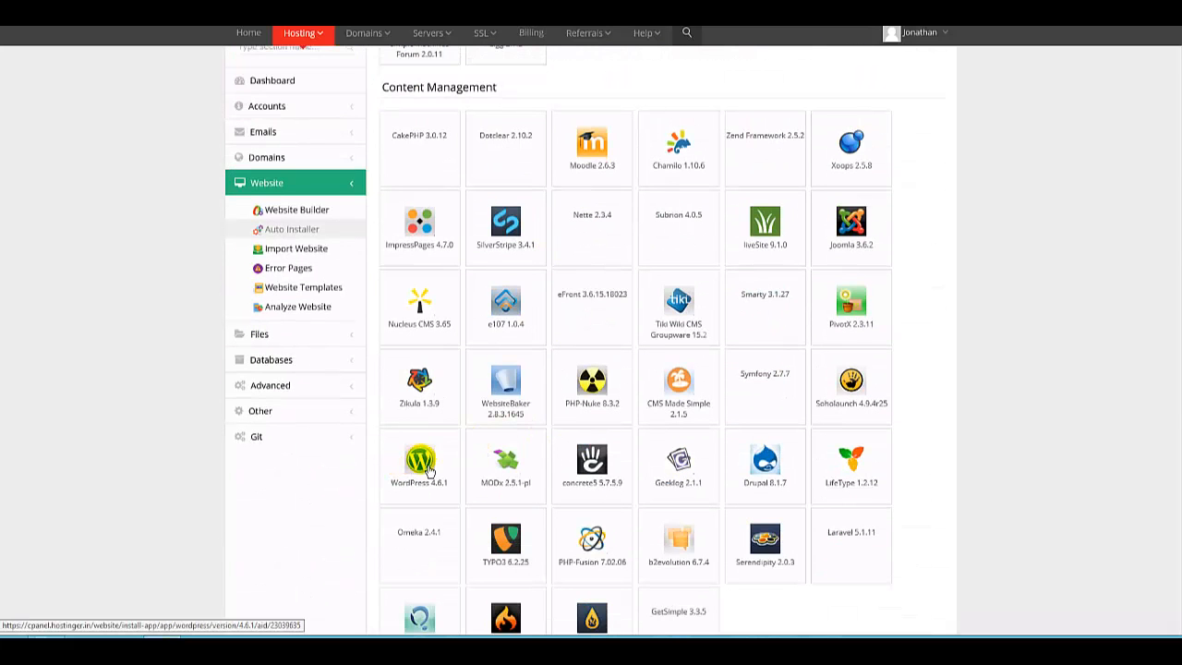
Open the WordPress installation form and check its install path and language options.
click(426, 469)
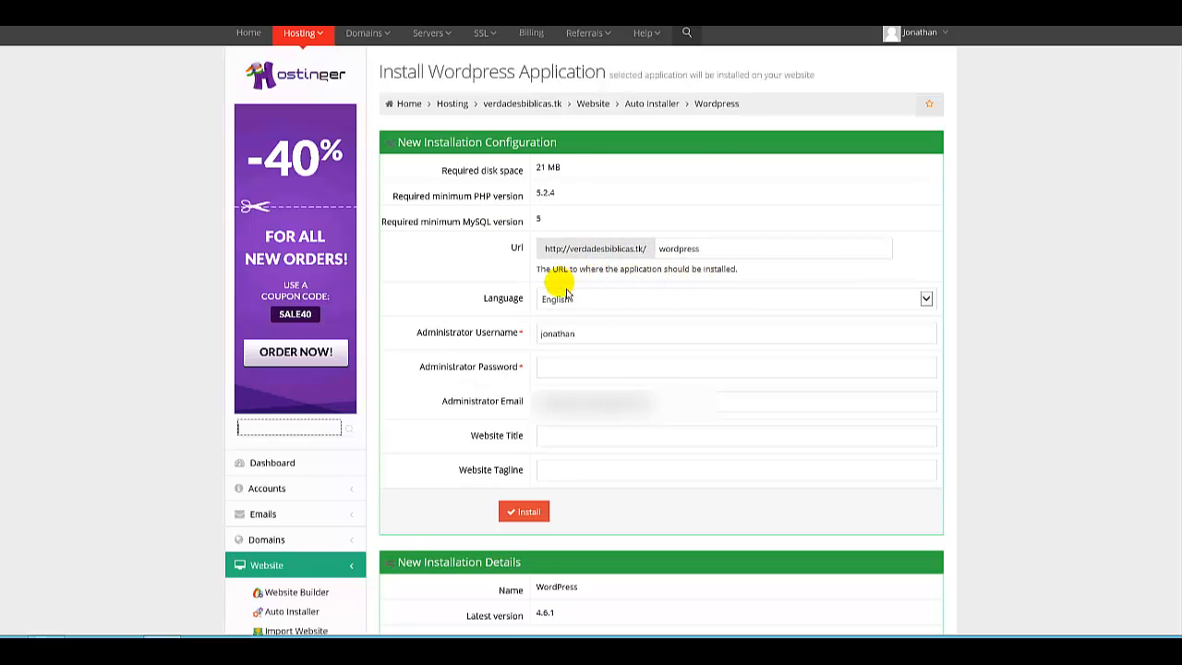
click(702, 250)
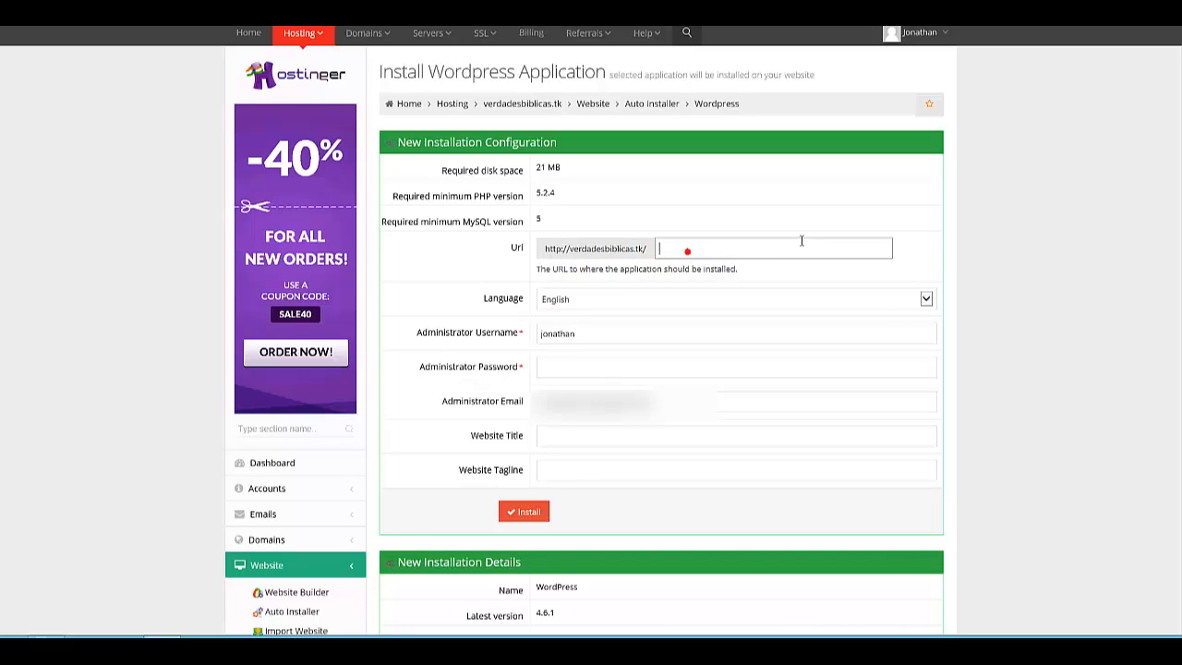
click(913, 249)
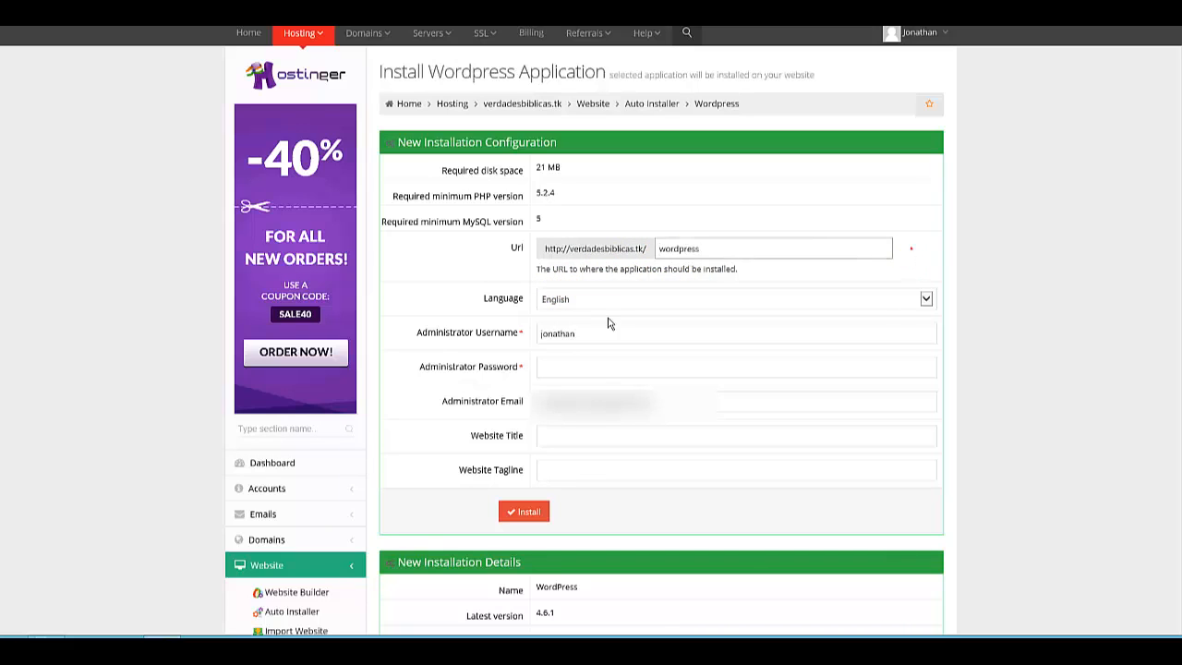
click(702, 251)
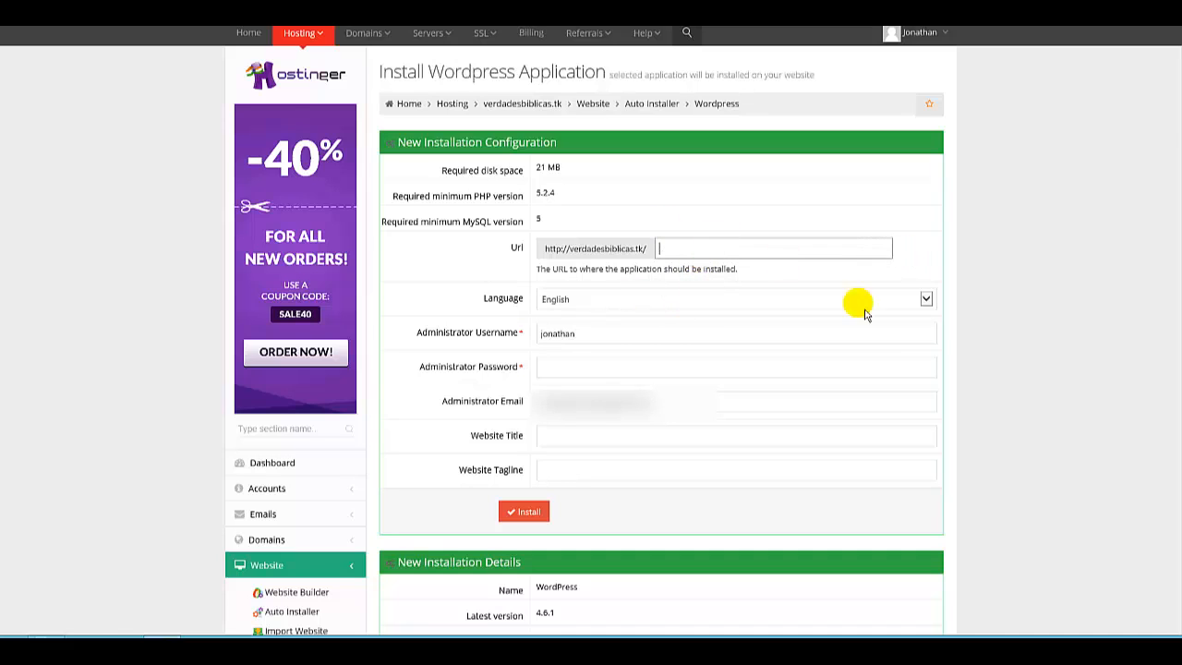
click(926, 299)
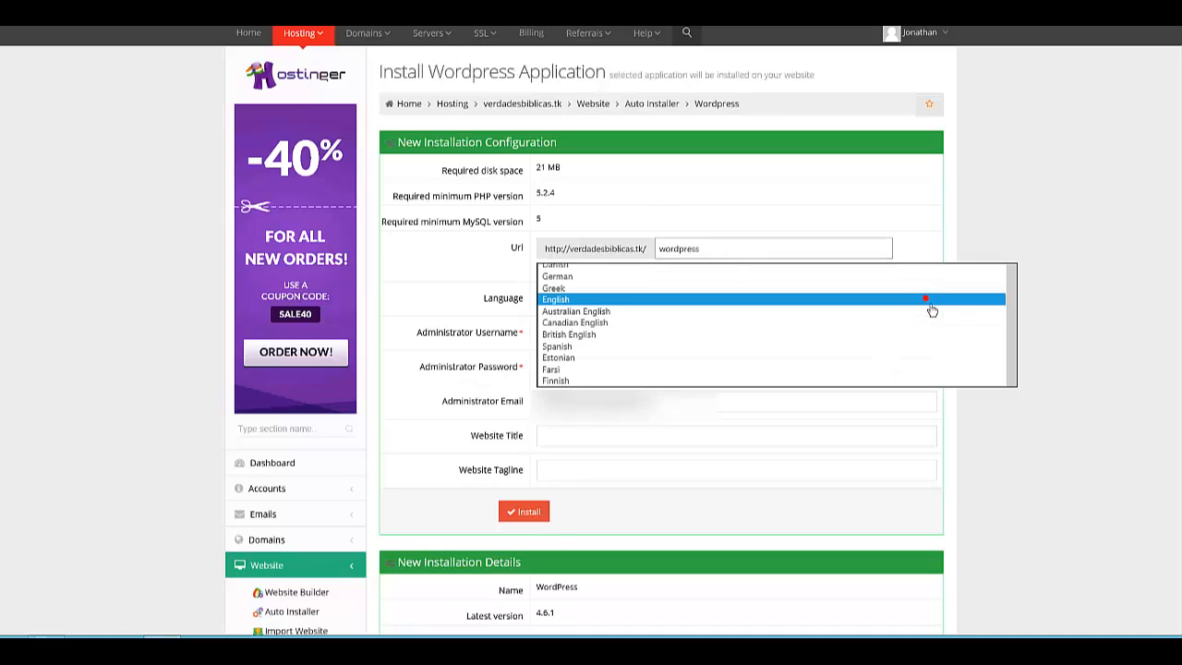
click(1045, 302)
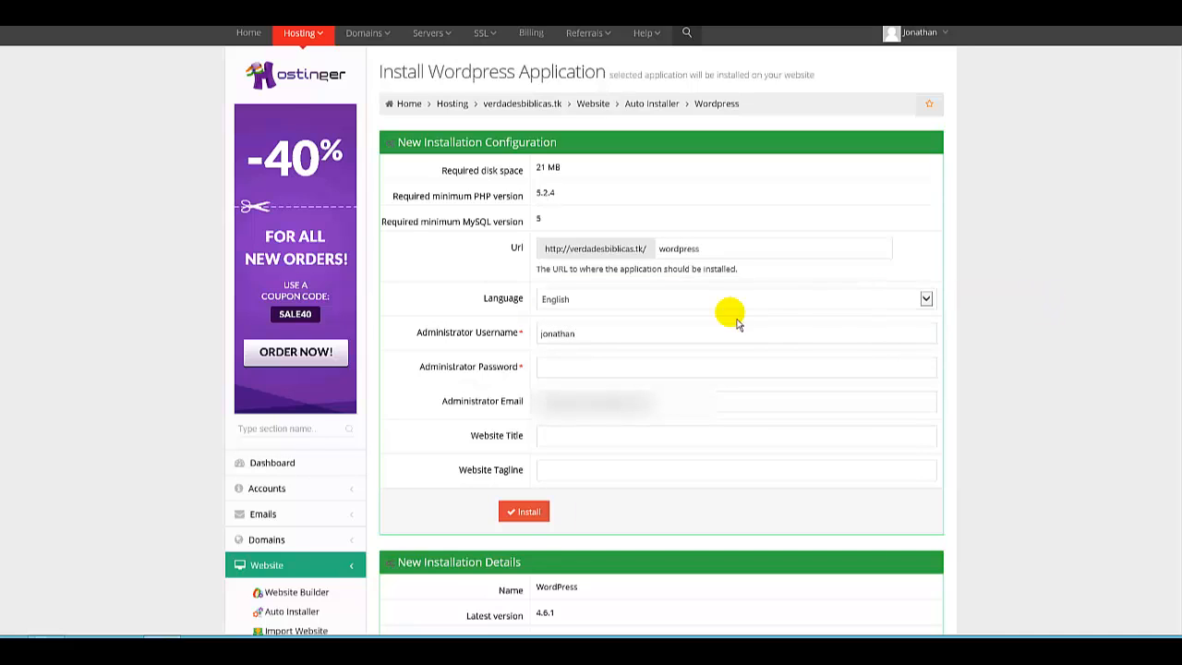
Set the administrator username to john and enter the administrator password.
click(552, 338)
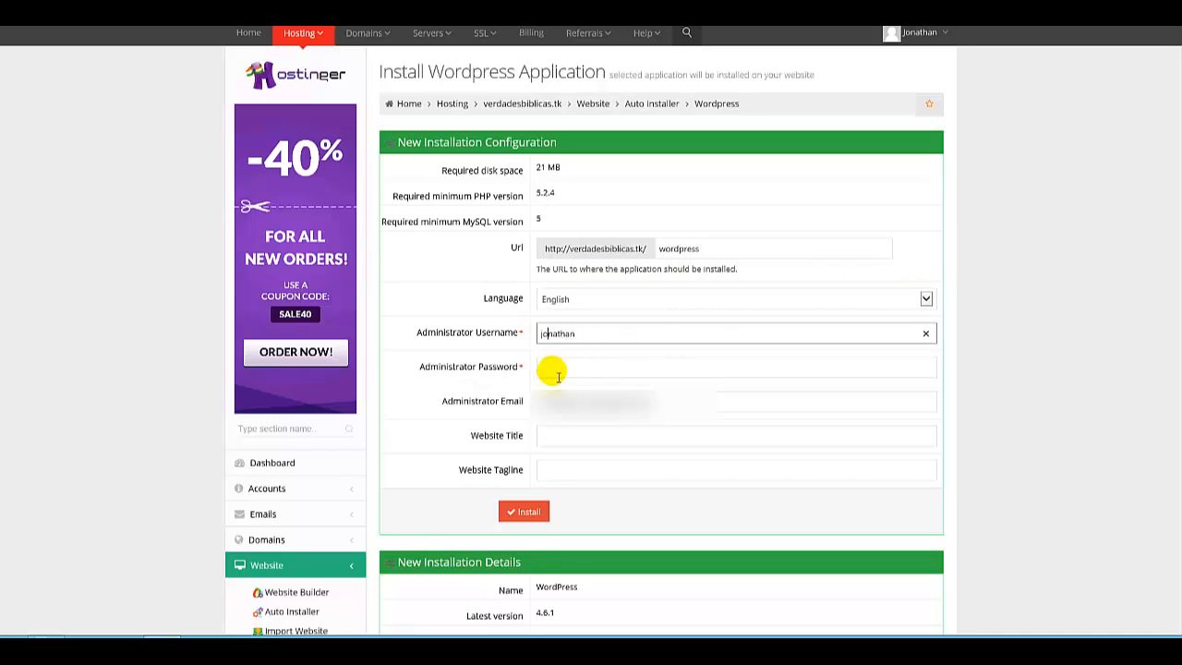
click(552, 370)
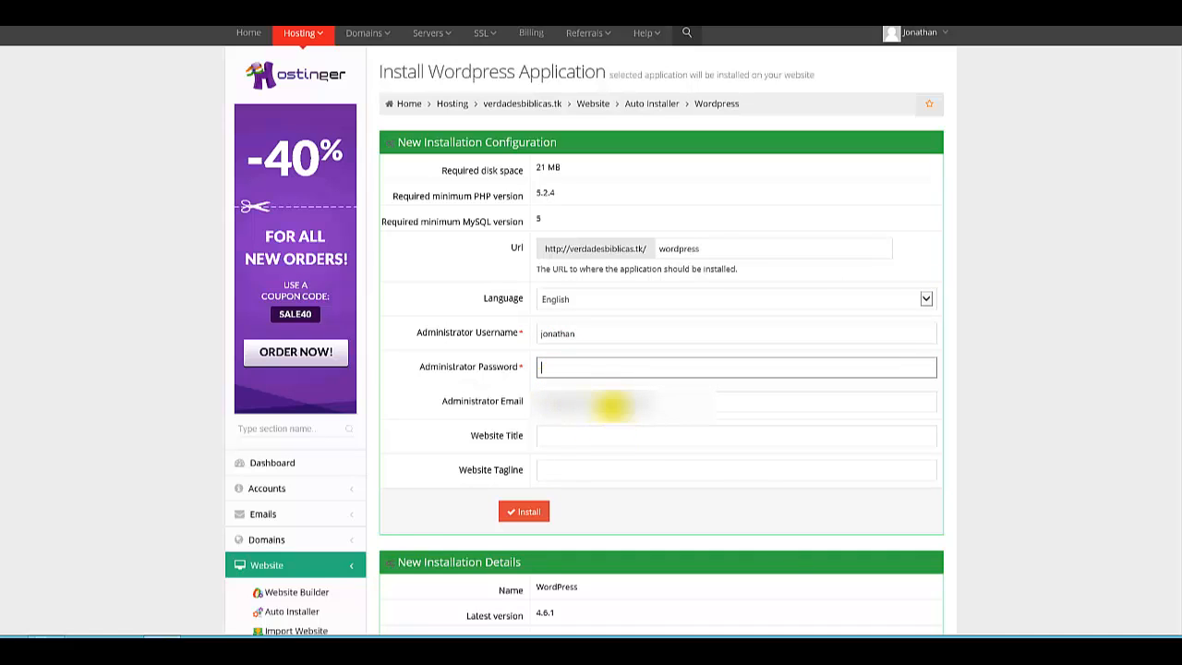
click(583, 340)
drag(542, 343, 542, 344)
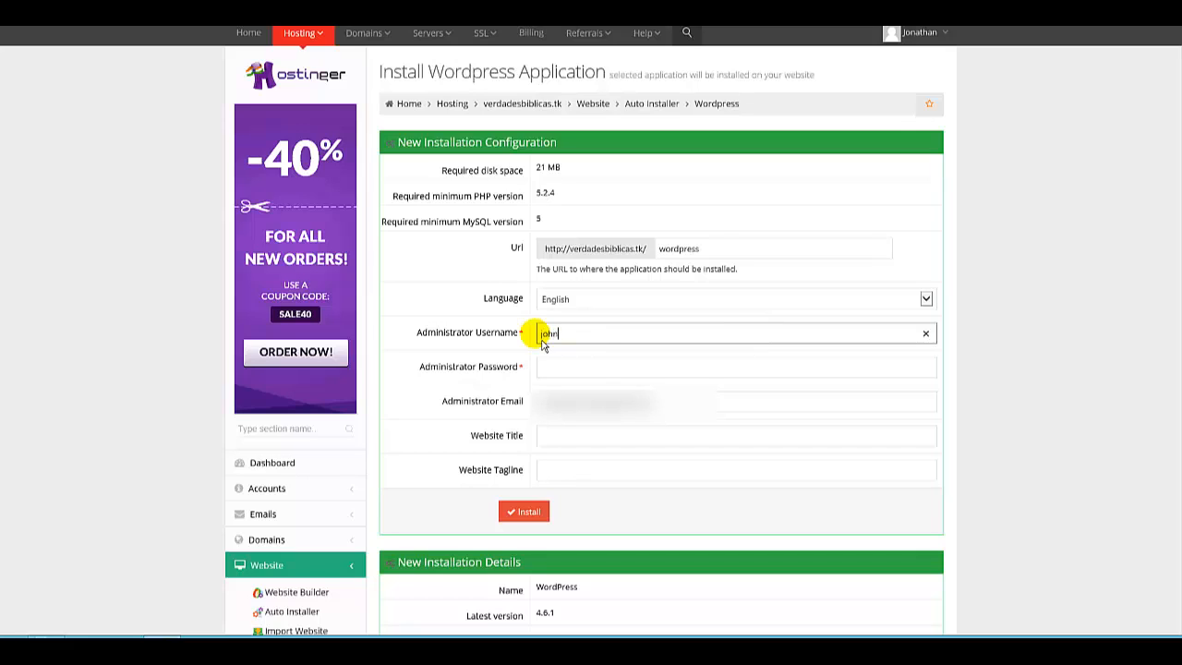
click(558, 369)
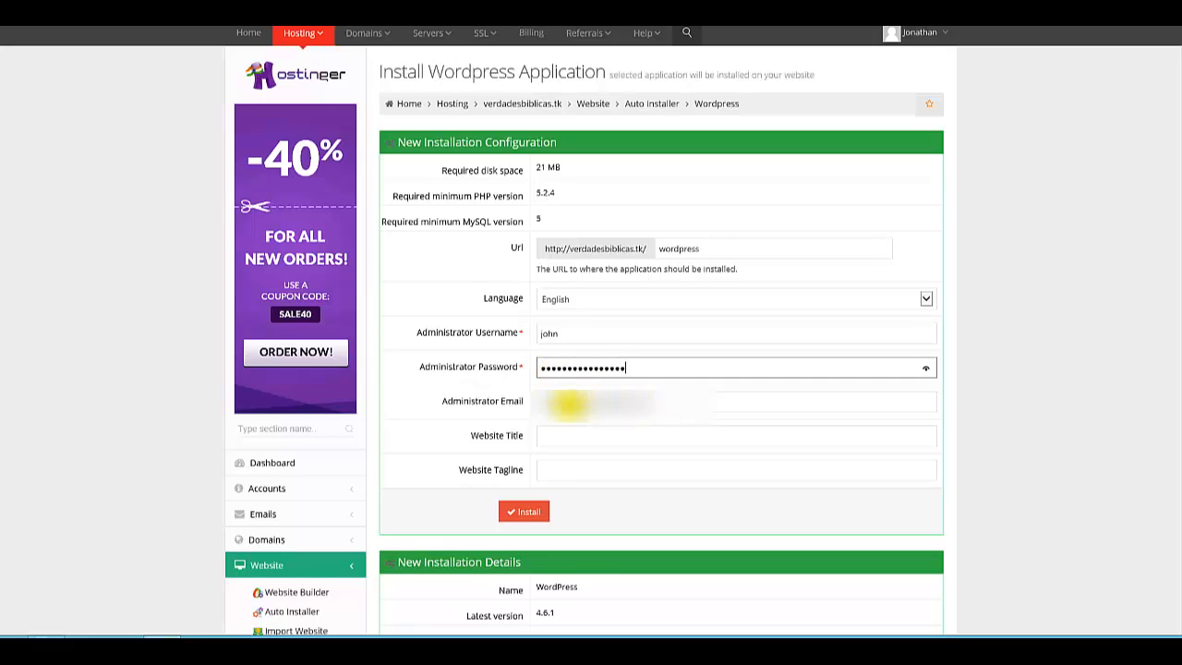
Set the website title to Verdades Biblicas, leaving the tagline empty.
click(570, 442)
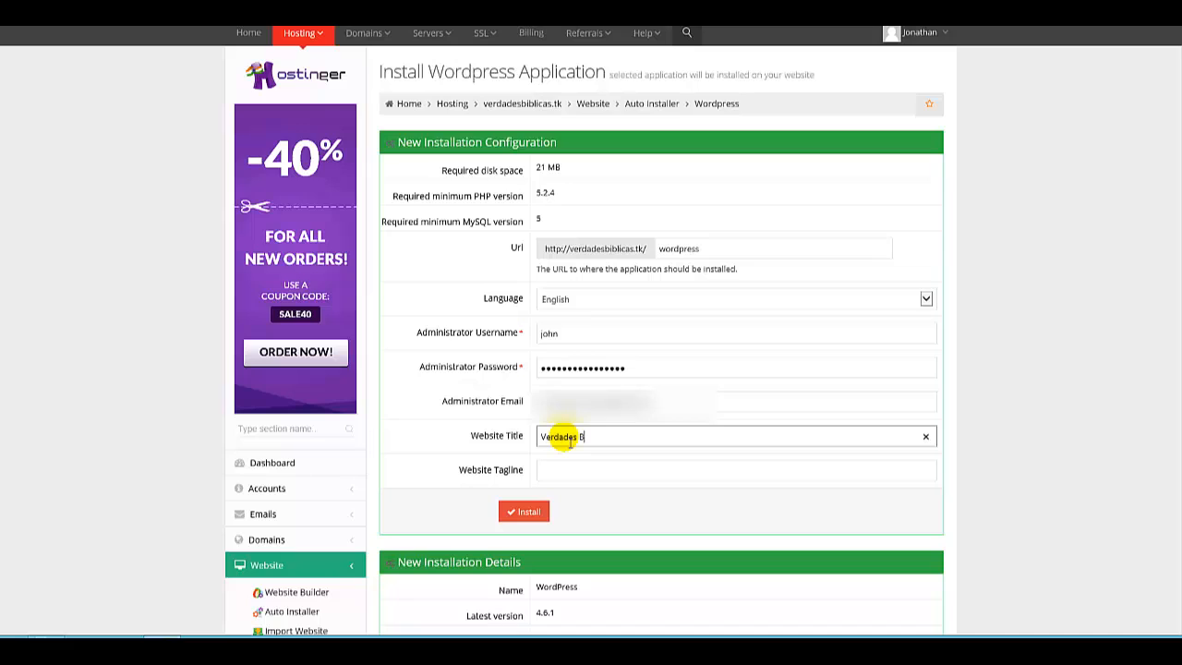
text(Verdades Biblicas)
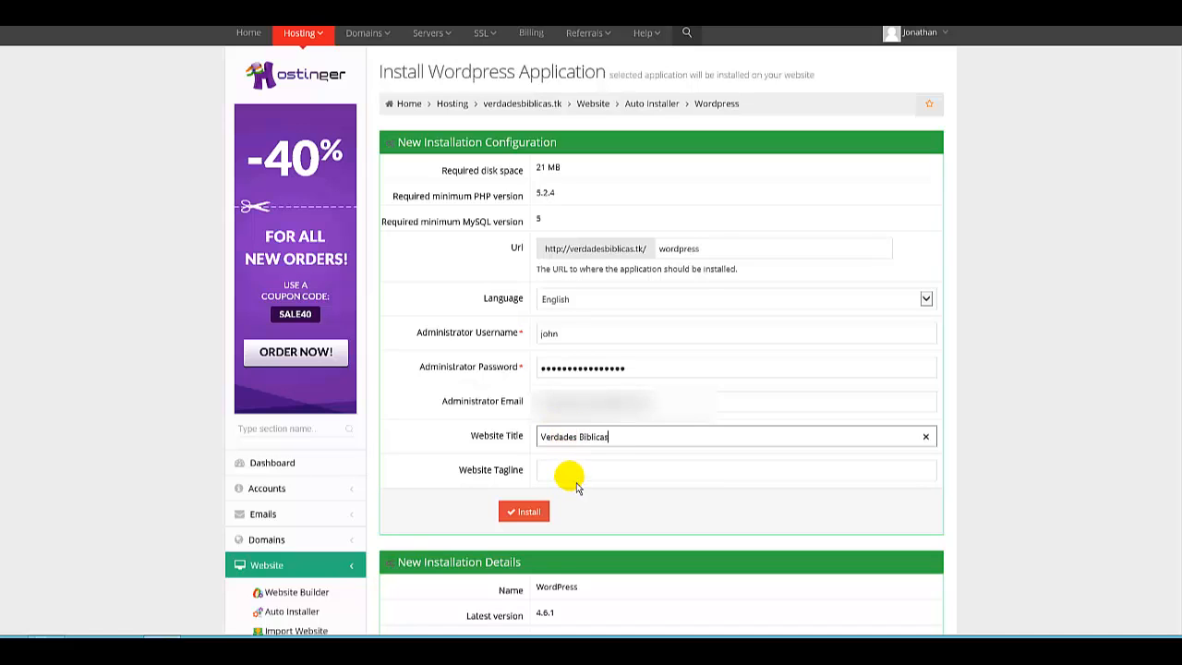
click(571, 469)
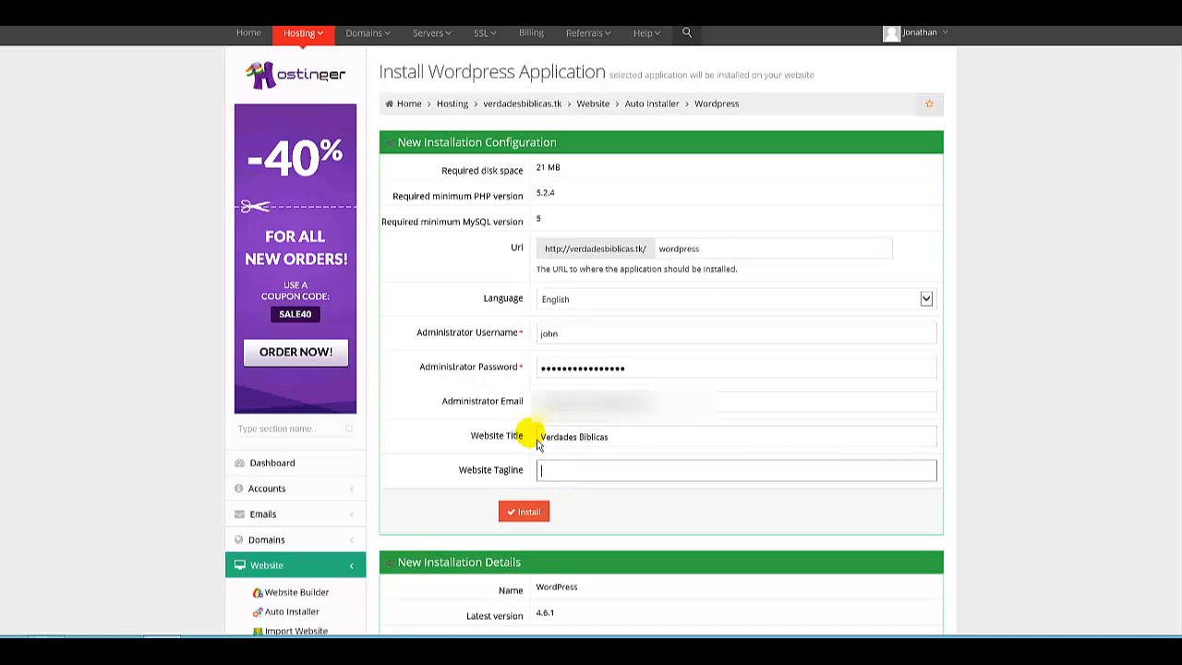
Clear the install path so WordPress installs at the domain root, and submit the installation.
double_click(708, 248)
key(BackSpace)
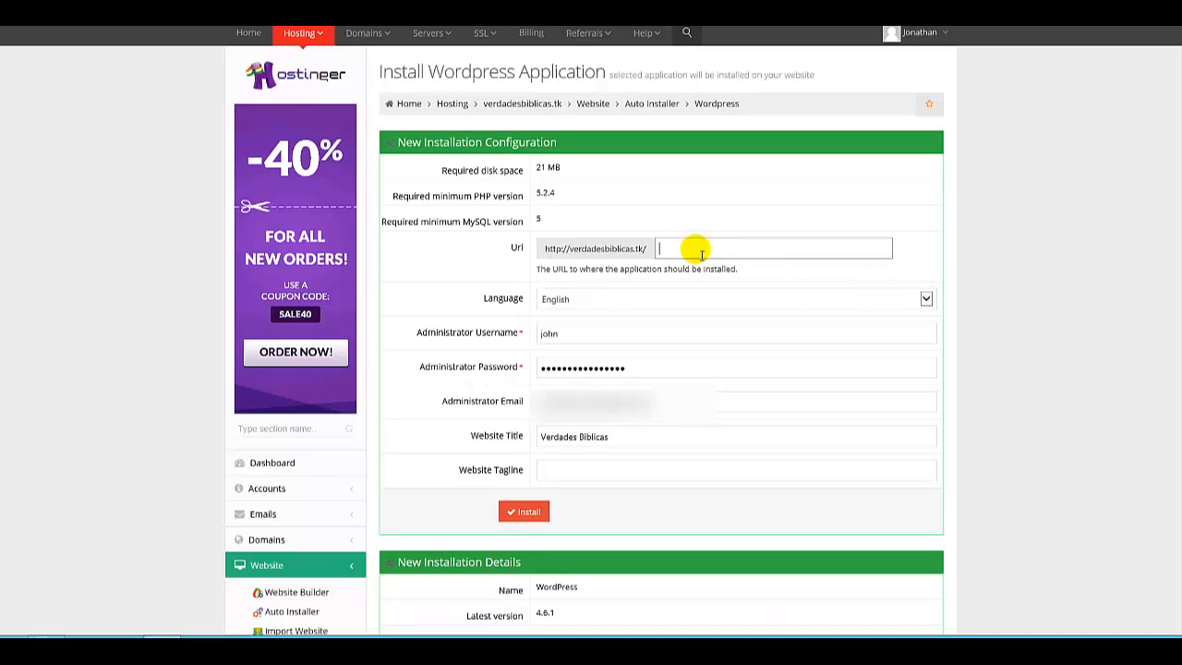
click(663, 276)
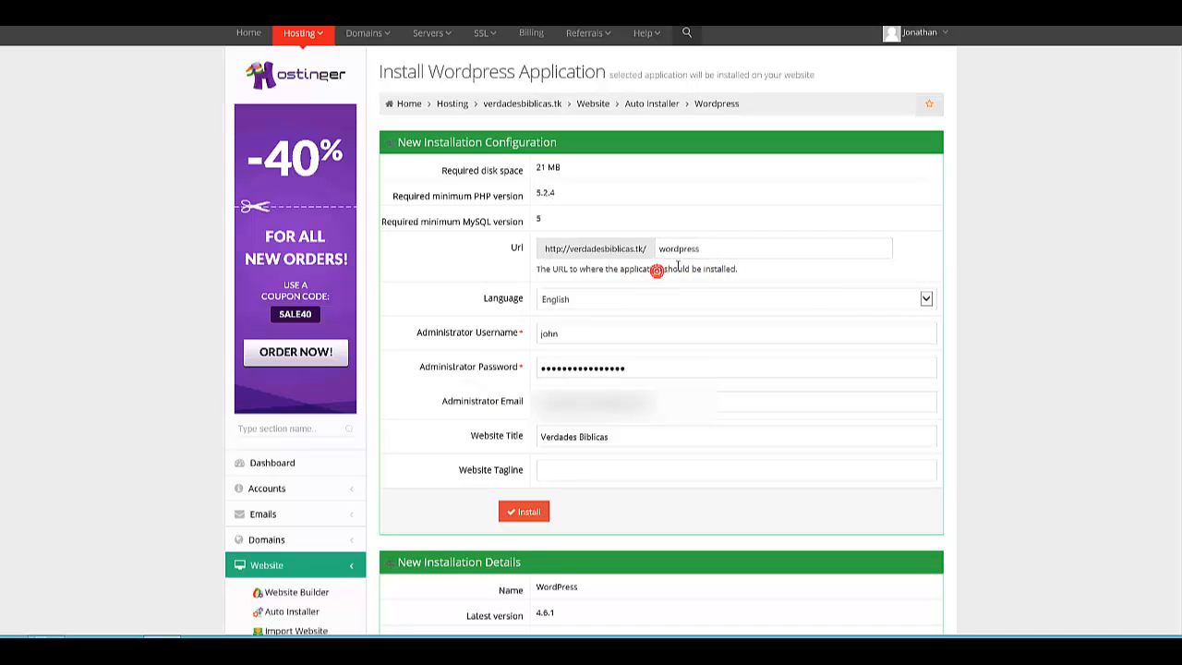
click(698, 253)
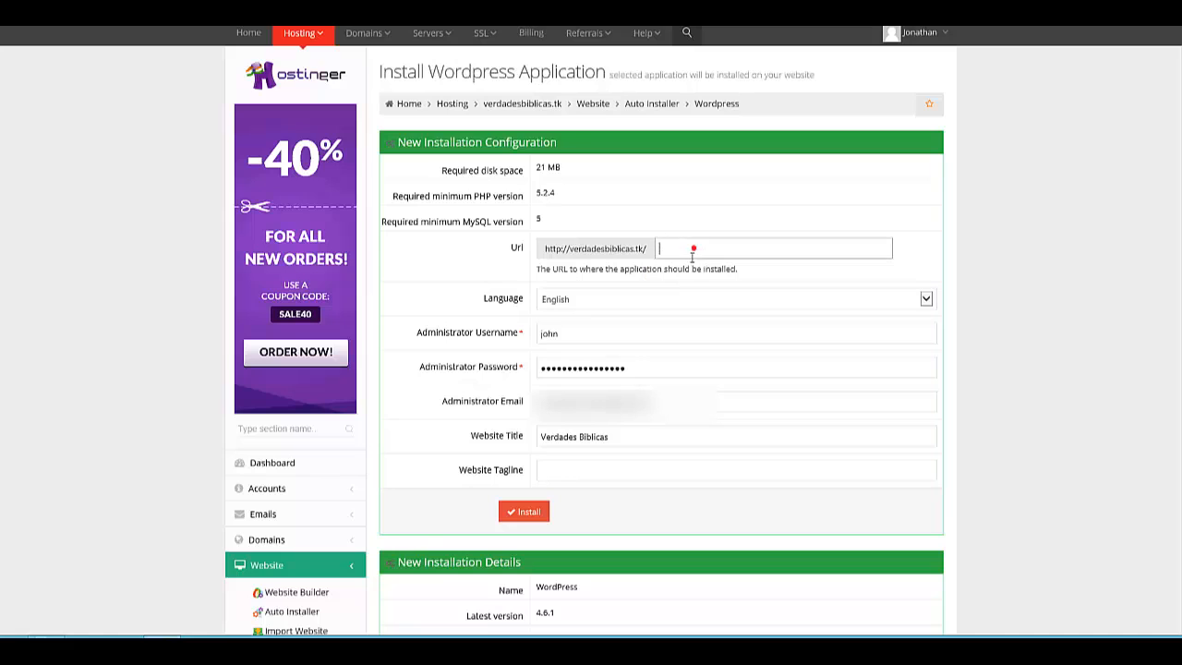
click(469, 261)
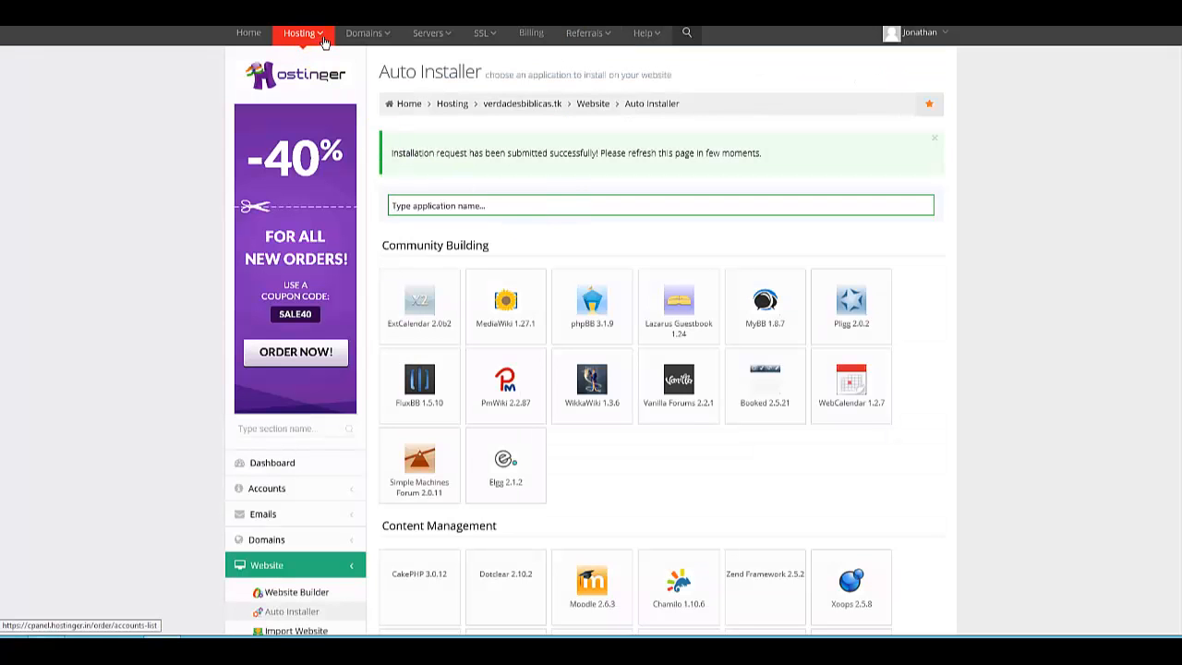
Open a new browser tab and load the verdadesbiblicas.tk WordPress login page.
click(322, 43)
click(323, 99)
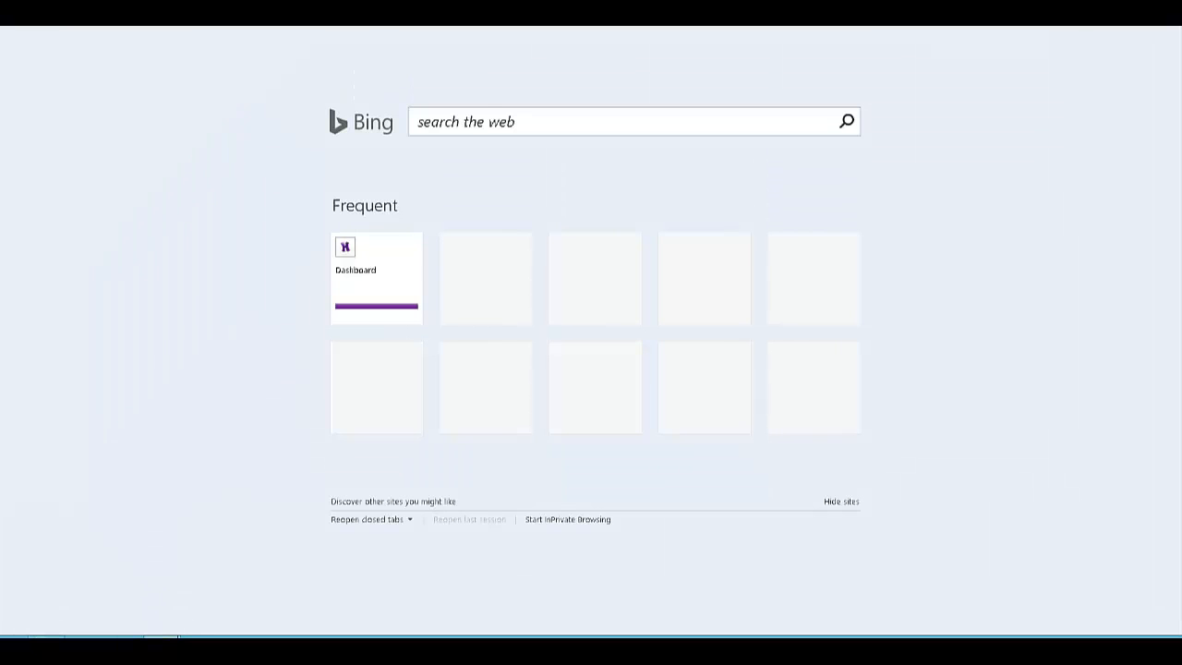
right_click(319, 29)
click(343, 62)
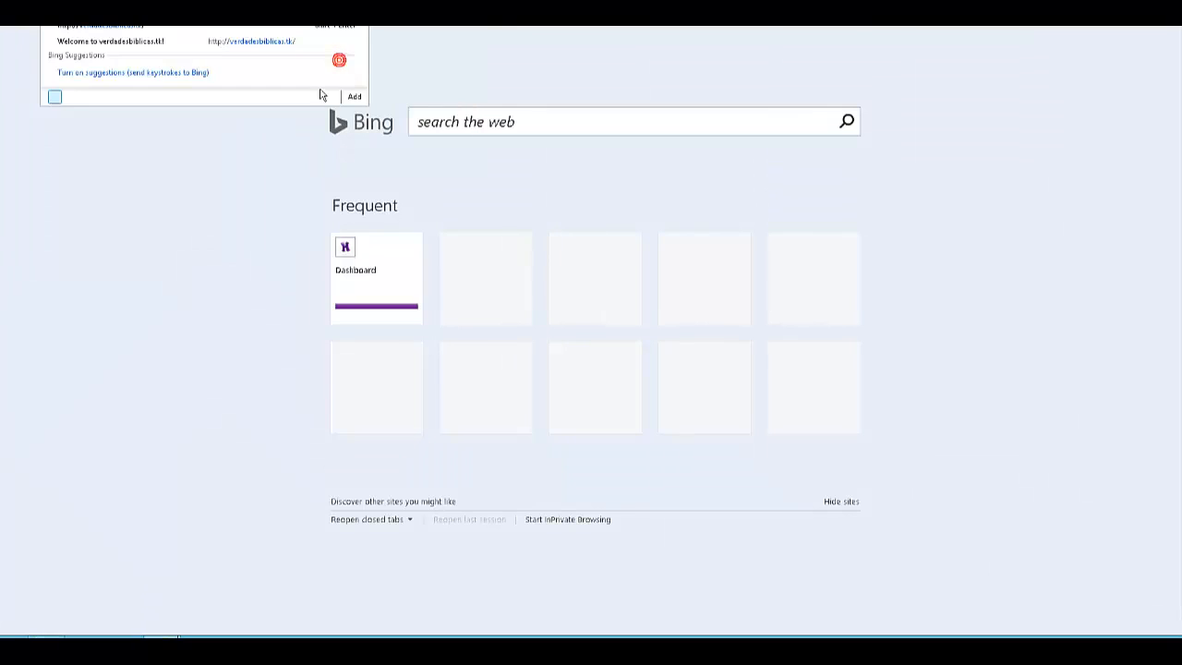
key(Return)
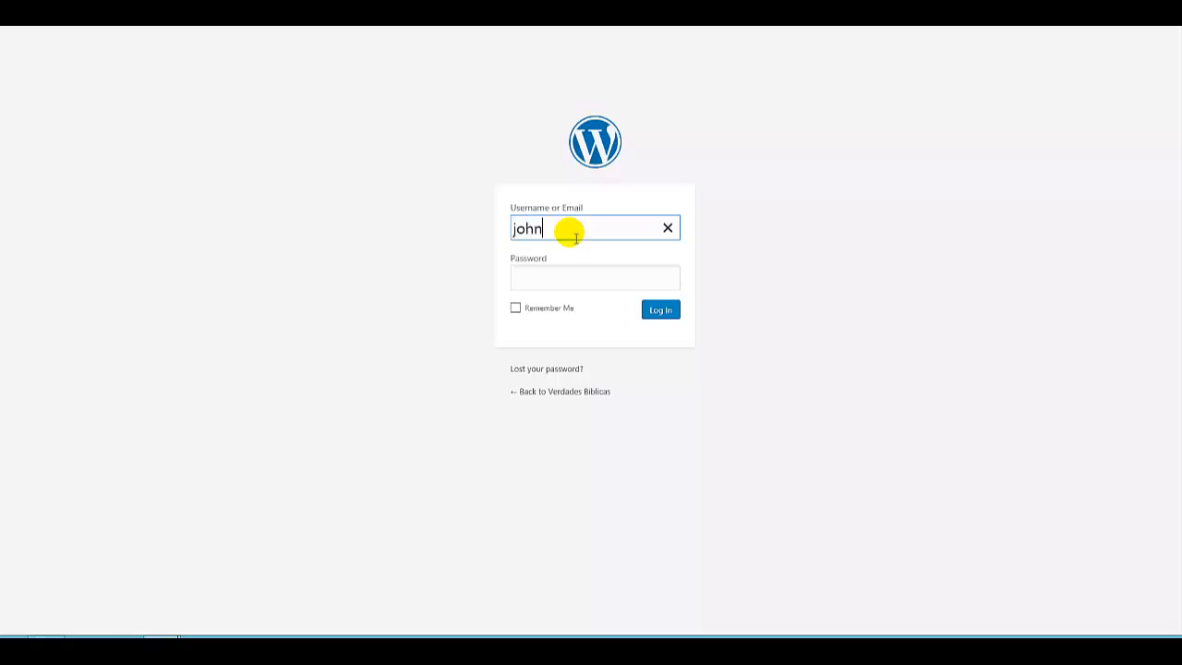
Log in to WordPress as john with the administrator password and open the Dashboard.
key(Tab)
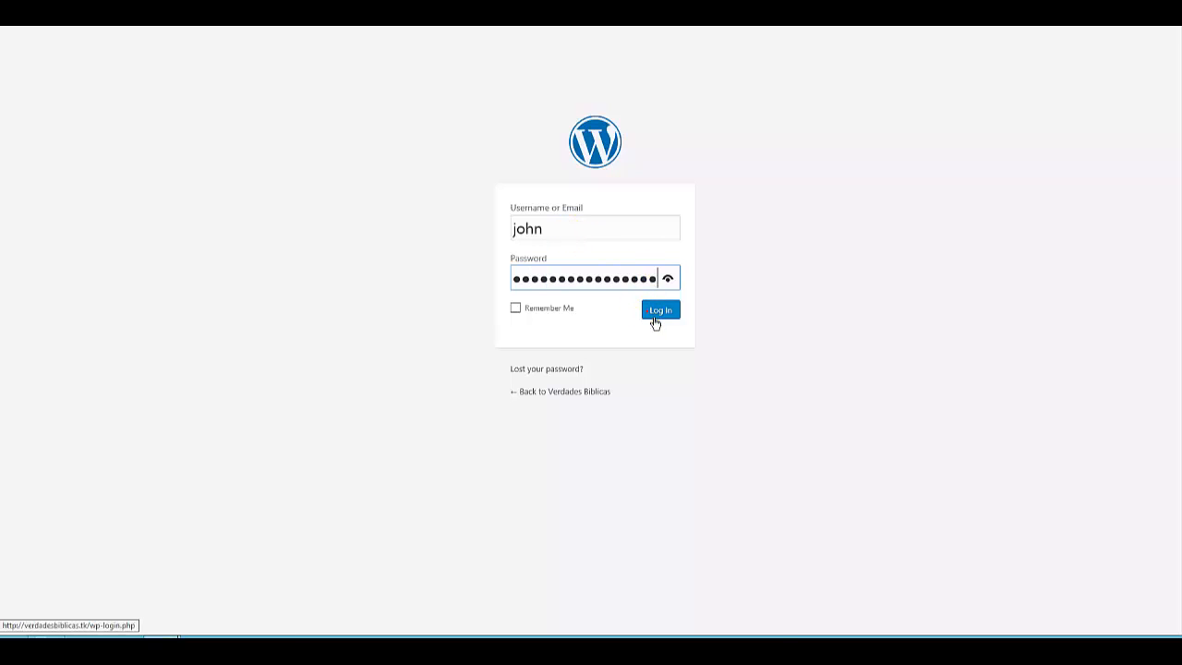
click(655, 319)
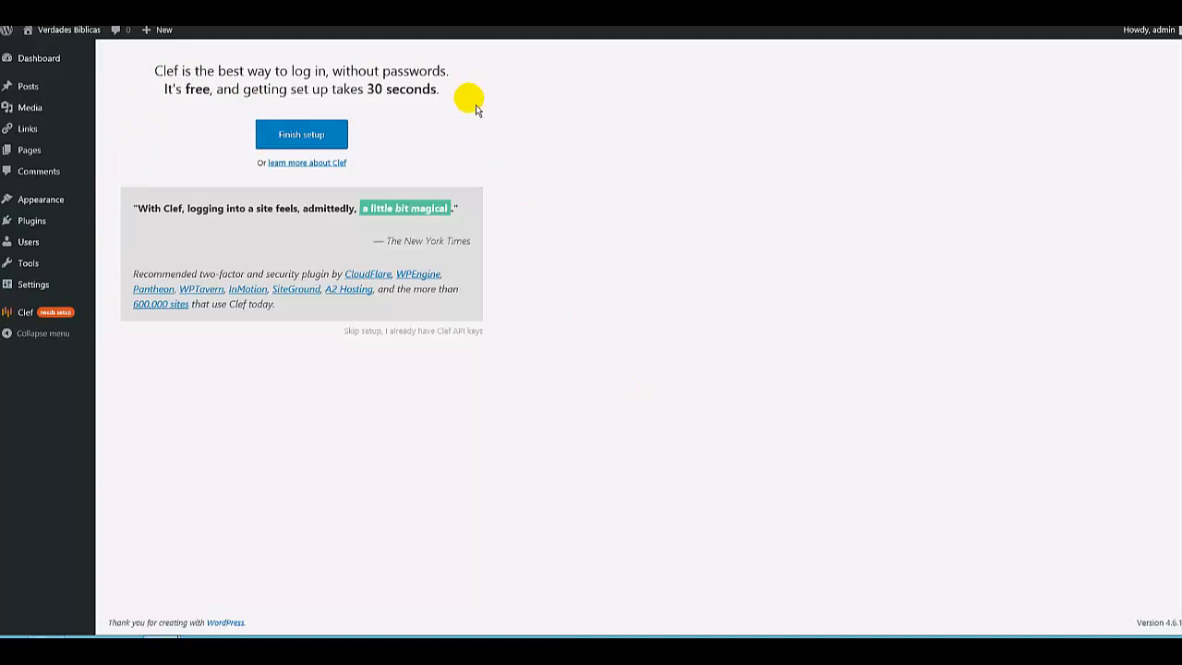
click(42, 58)
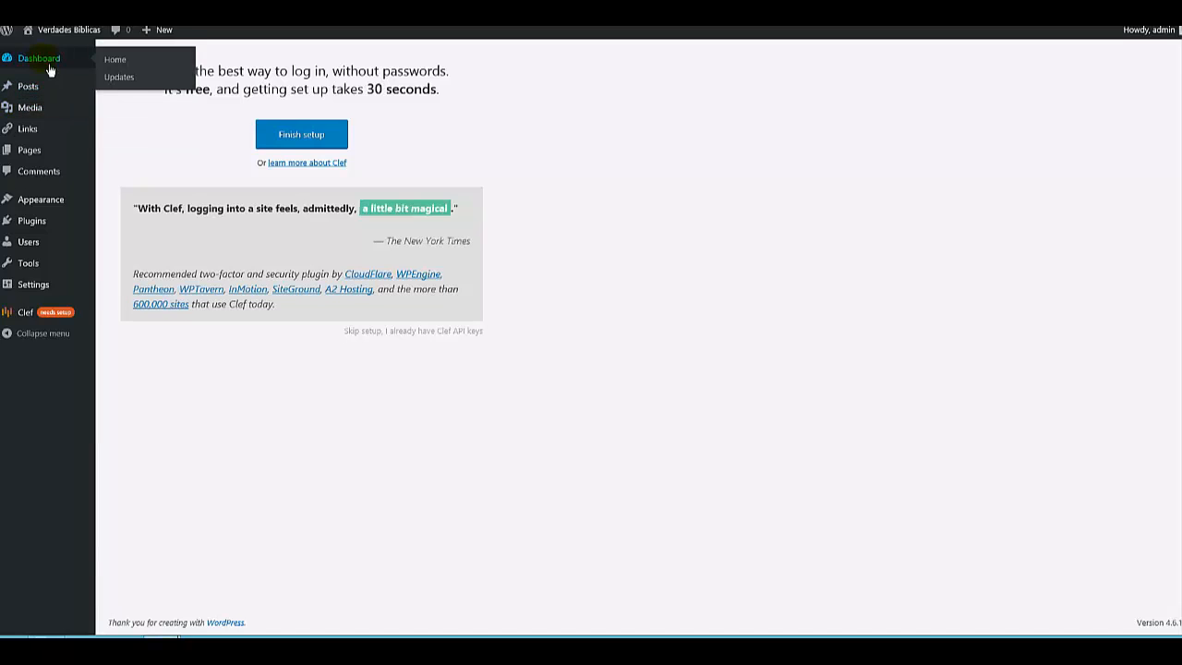